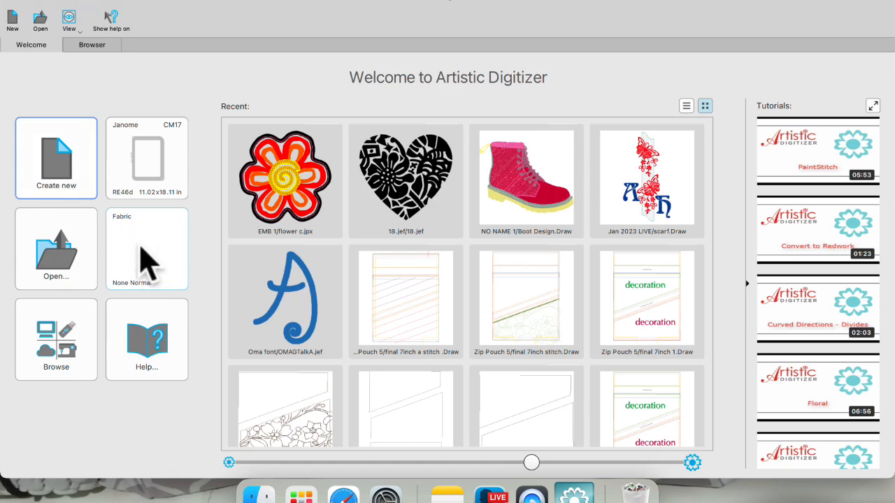
Create a new blank design and open the clipart library to insert a clipart.
click(55, 155)
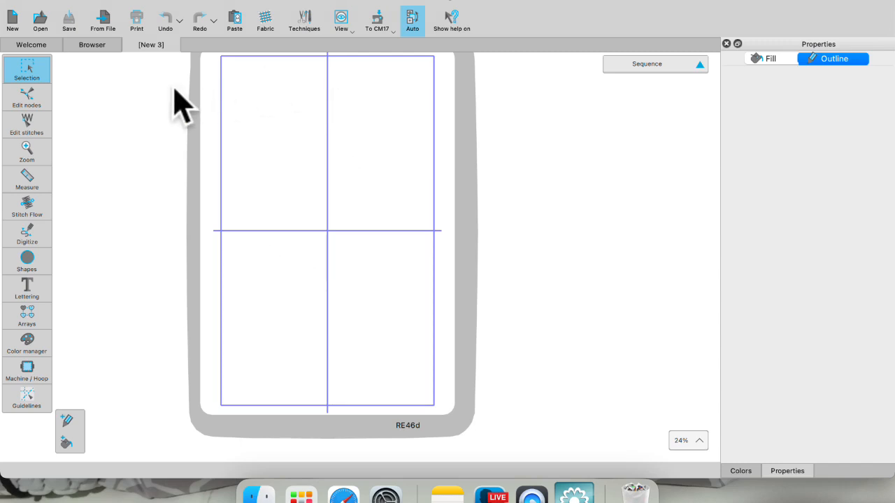
click(175, 2)
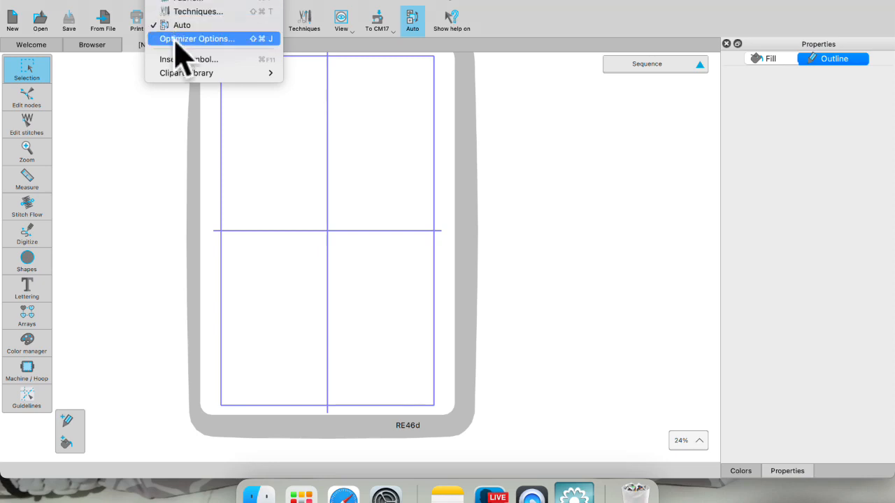
mouse_move(175, 76)
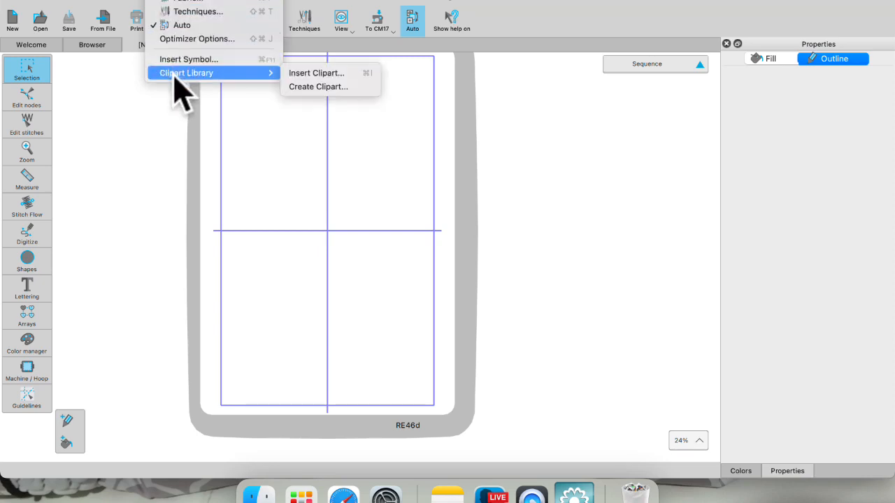
click(308, 74)
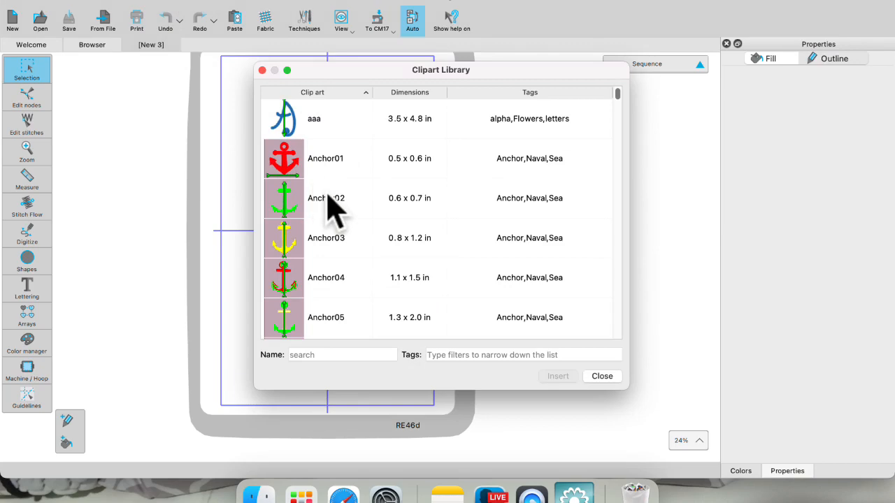
Search the clipart library for the name "floral" and filter it with the tag "flower".
scroll(334, 210, down, 10)
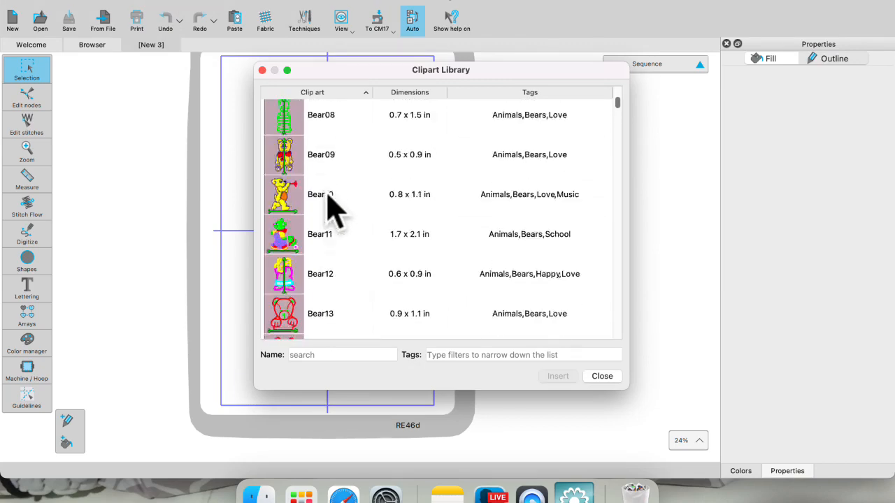
scroll(334, 210, down, 15)
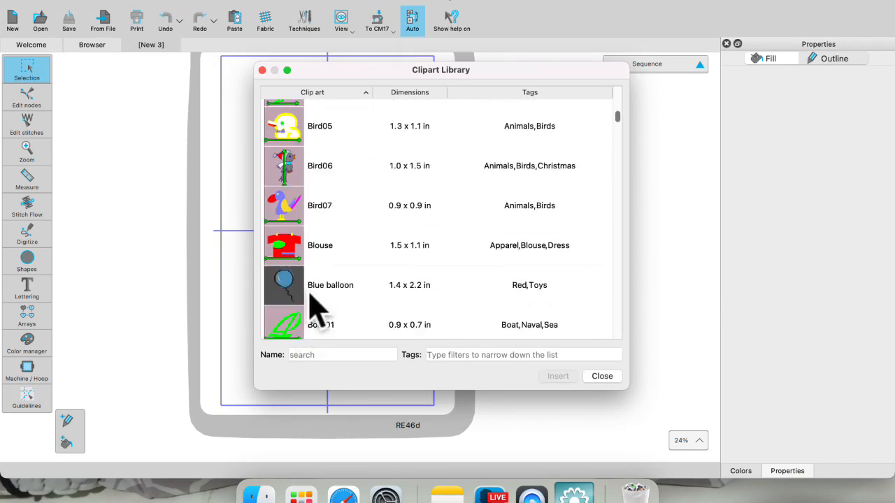
click(305, 355)
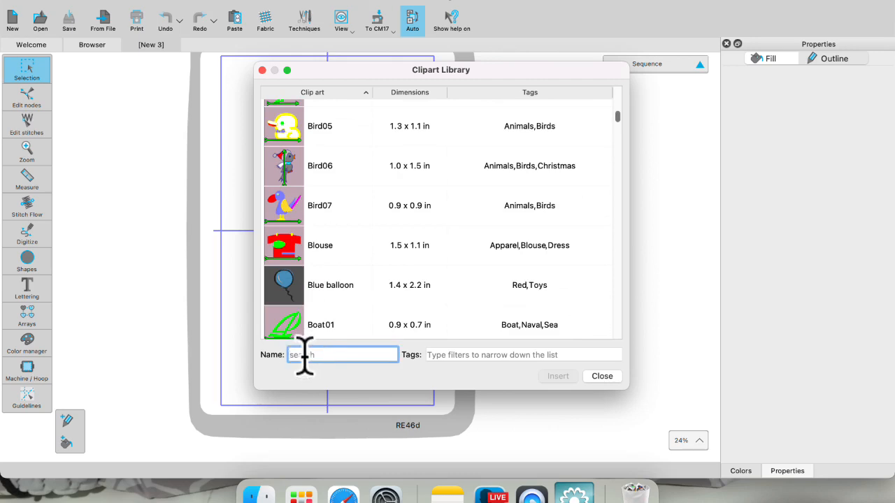
text(flo)
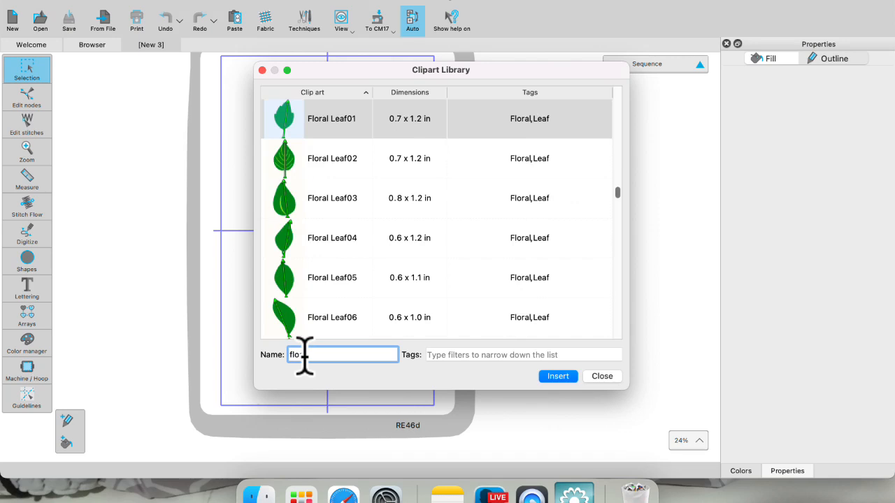
key(BackSpace)
text(o)
click(443, 355)
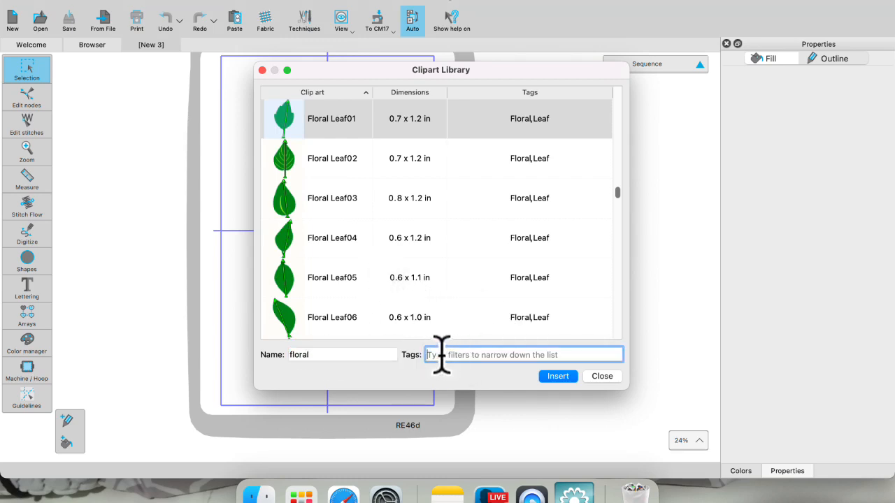
text(flower)
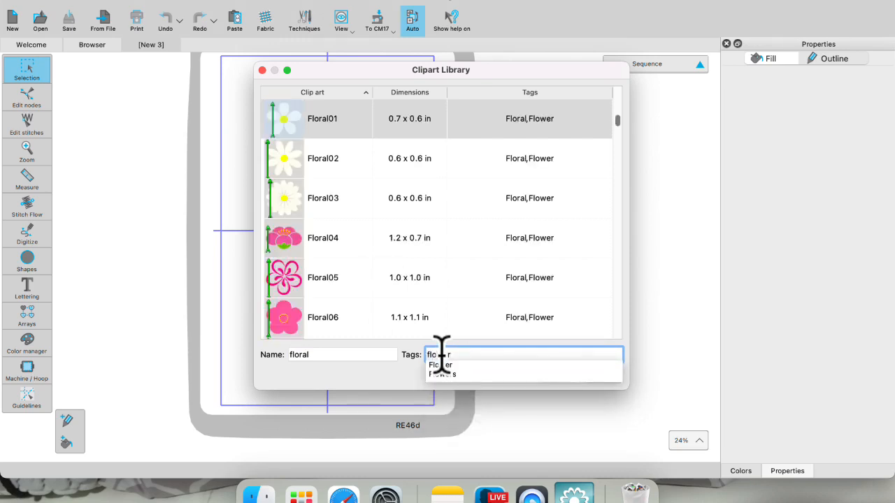
key(Return)
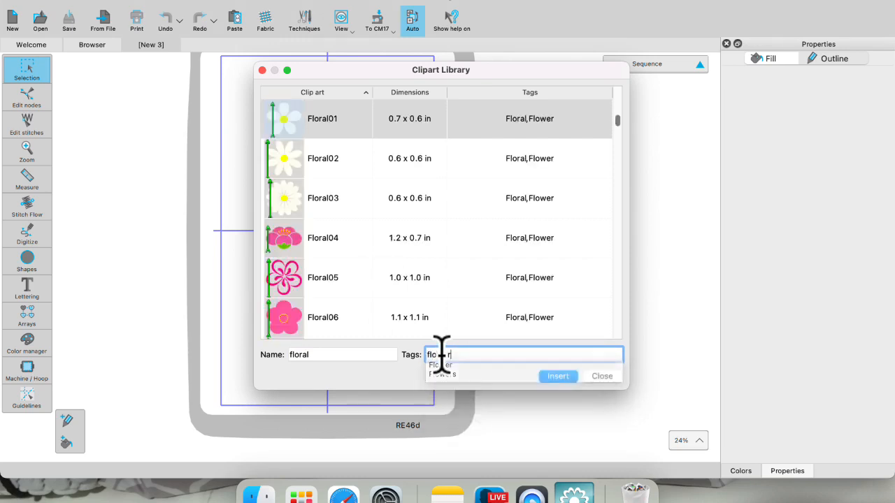
Look through the flower cliparts in the filtered library list to compare the available designs.
scroll(329, 240, down, 10)
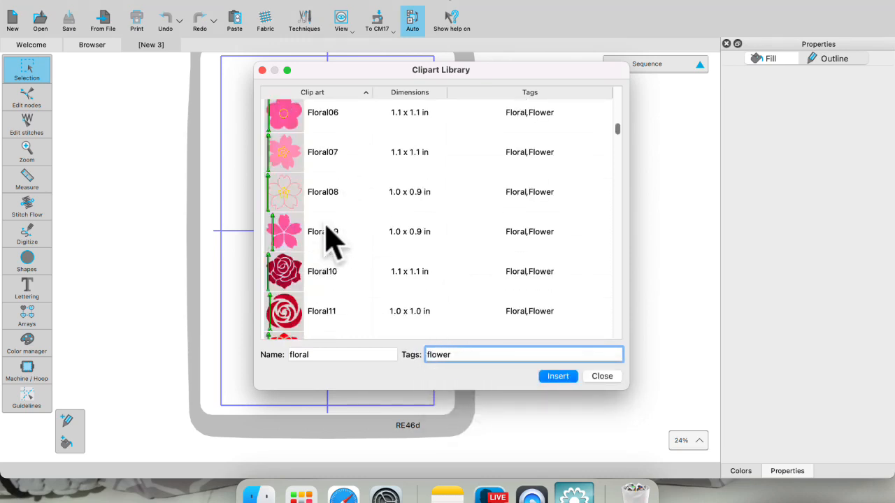
scroll(330, 239, up, 2)
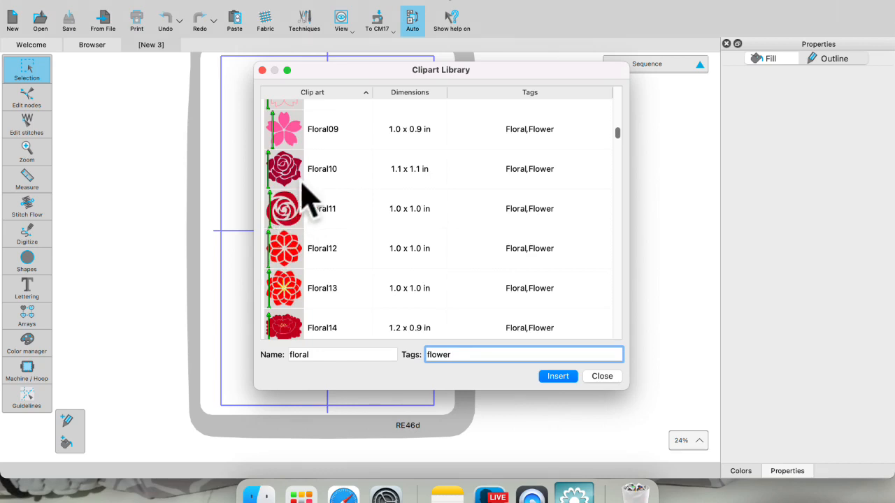
scroll(308, 195, down, 5)
scroll(280, 176, down, 10)
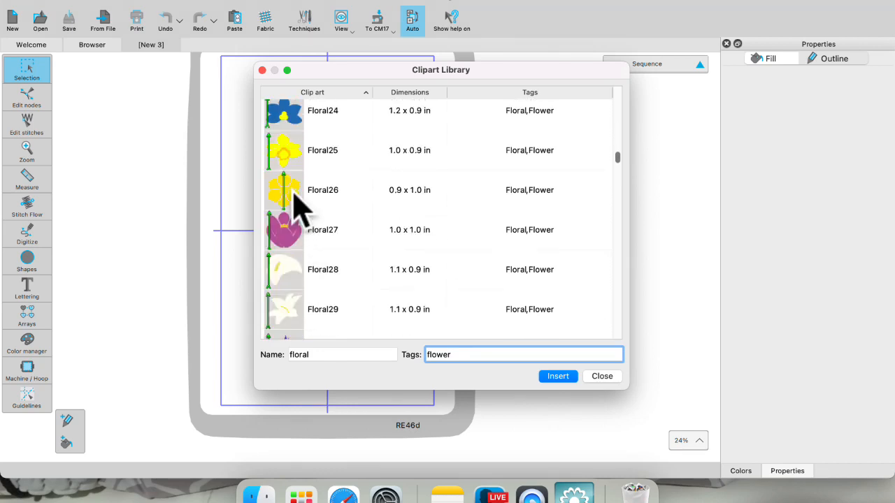
scroll(294, 179, down, 8)
scroll(297, 203, down, 20)
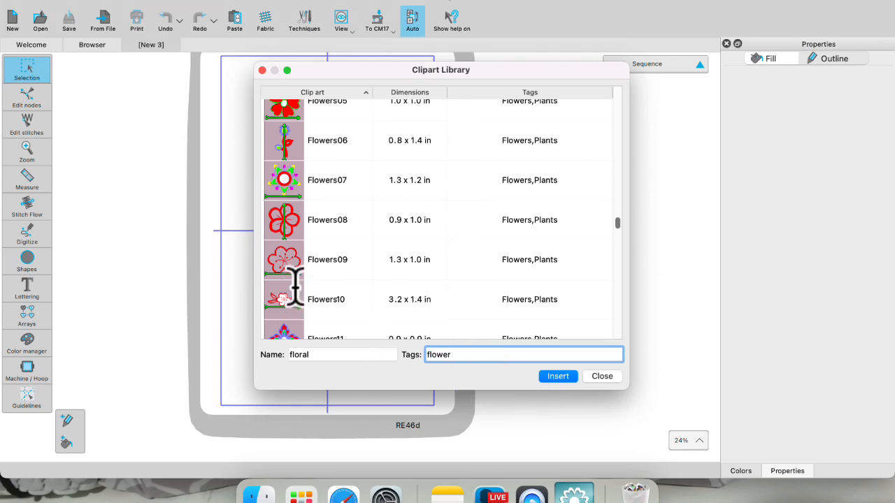
scroll(308, 279, up, 15)
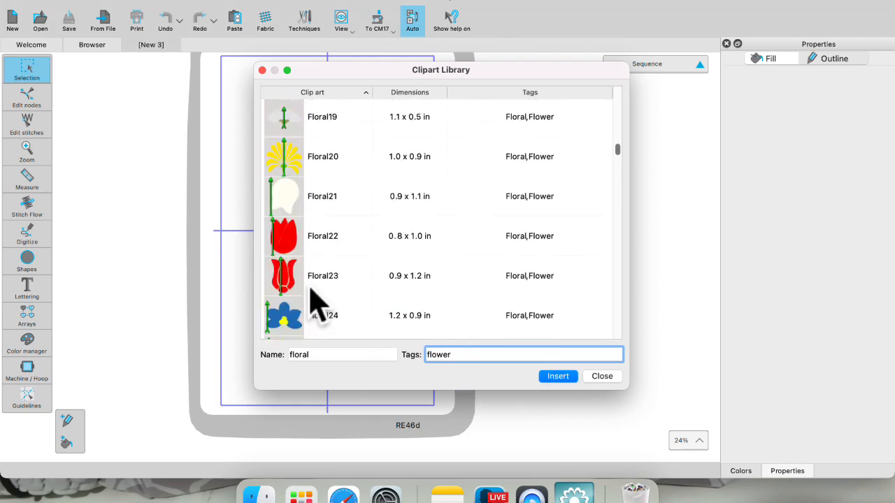
scroll(311, 301, up, 10)
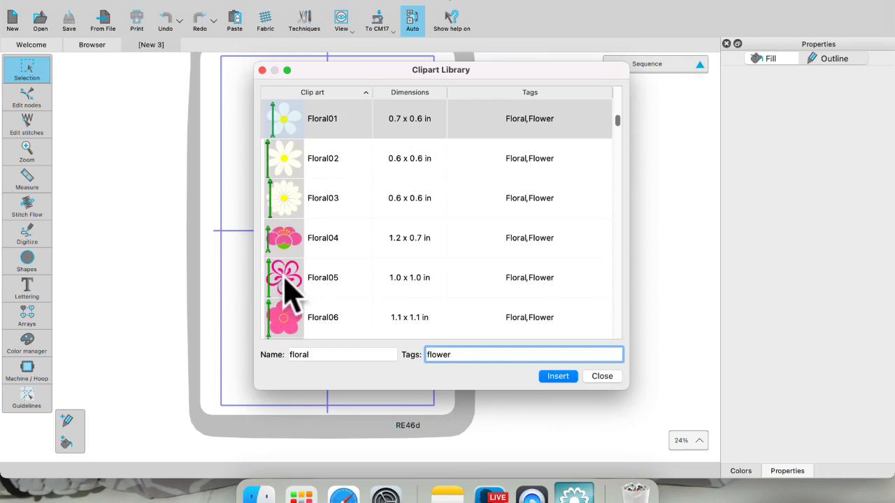
scroll(318, 279, up, 5)
scroll(288, 288, down, 10)
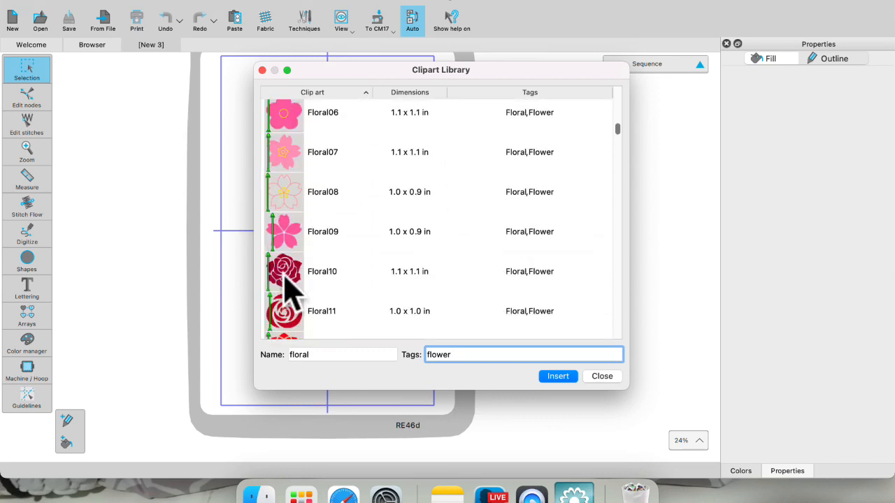
Insert the Floral11 rose clipart into the left half of the hoop, about 4.5 in wide and 4.6 in high.
click(288, 316)
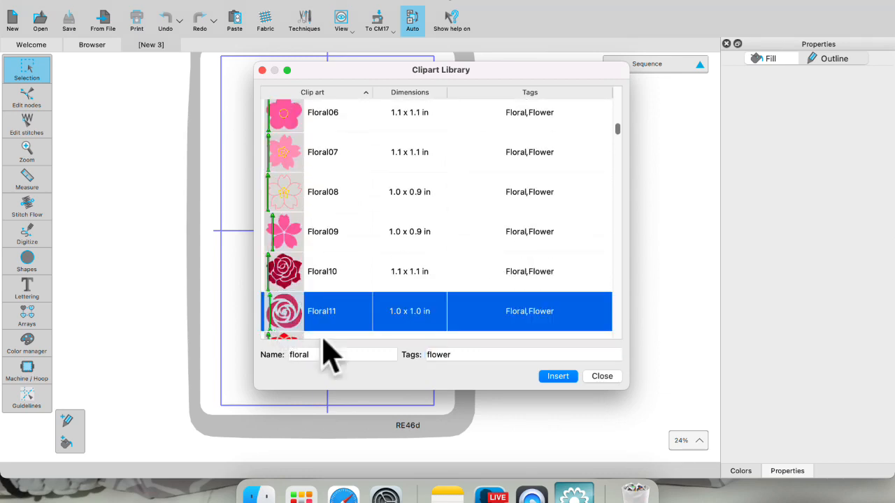
click(558, 378)
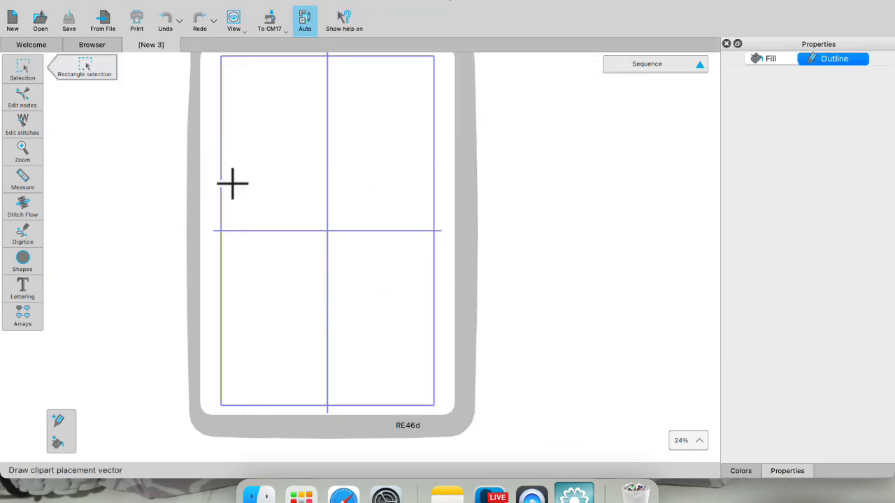
mouse_move(231, 195)
mouse_down()
mouse_move(322, 193)
mouse_move(248, 160)
mouse_move(219, 163)
mouse_move(238, 156)
mouse_move(230, 102)
mouse_move(224, 166)
mouse_move(200, 226)
mouse_move(159, 216)
mouse_move(149, 192)
mouse_move(96, 196)
mouse_move(116, 180)
mouse_move(273, 182)
mouse_move(295, 198)
mouse_move(319, 196)
mouse_up()
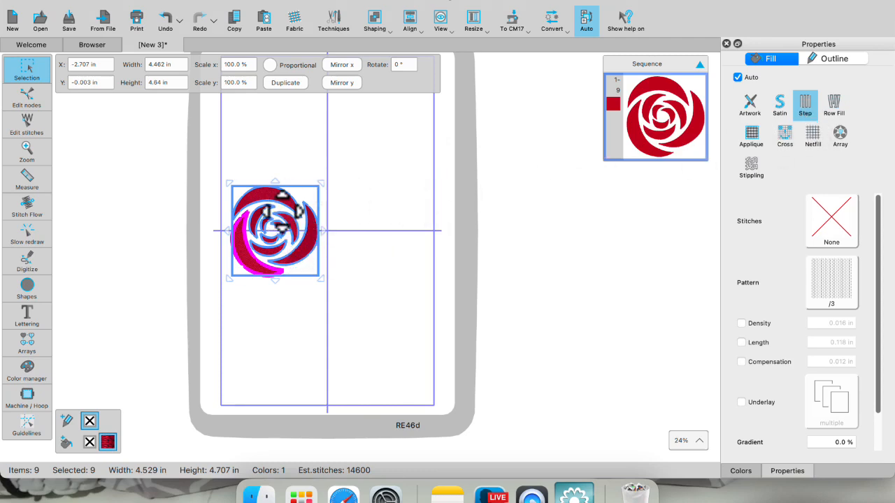
Ungroup the inserted rose so its petals become separate objects.
click(280, 159)
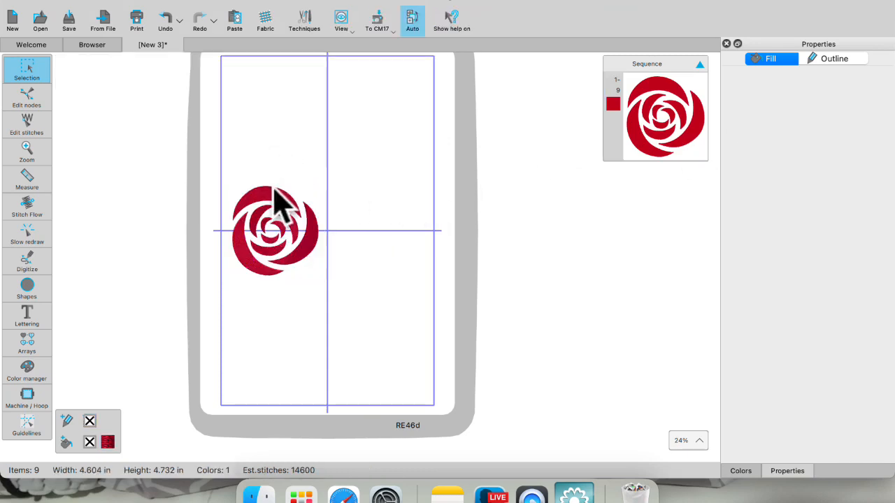
click(267, 199)
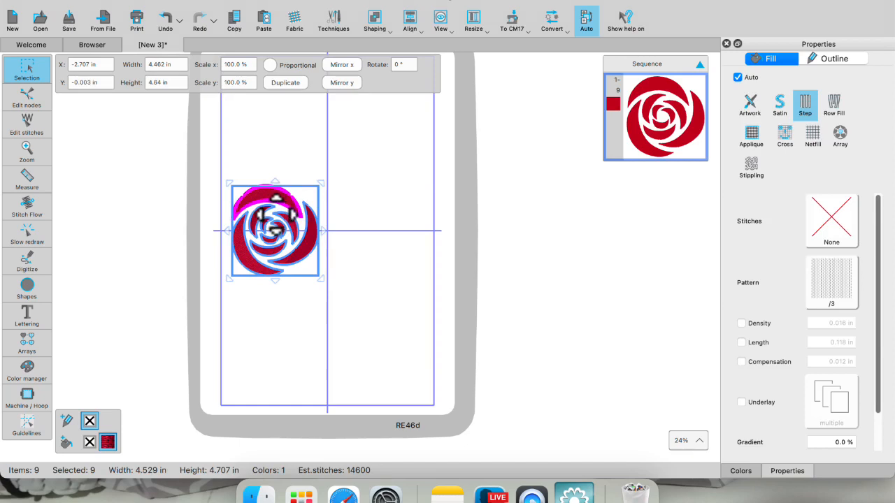
right_click(273, 217)
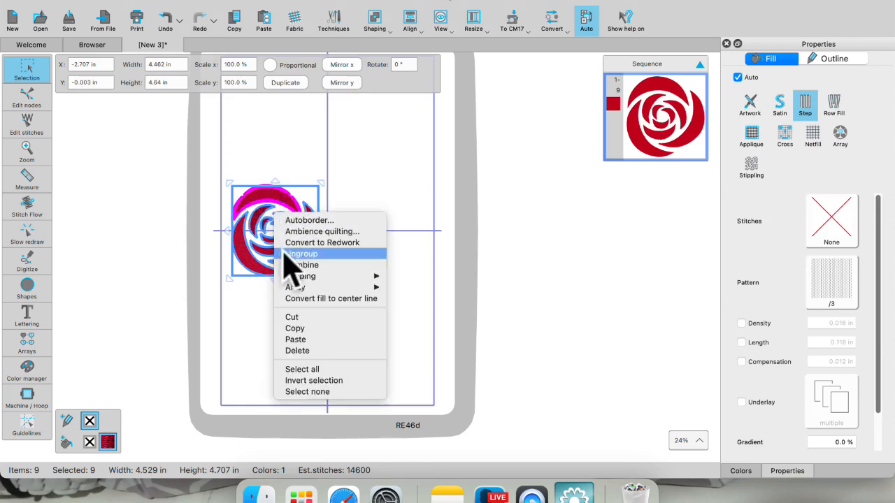
click(331, 253)
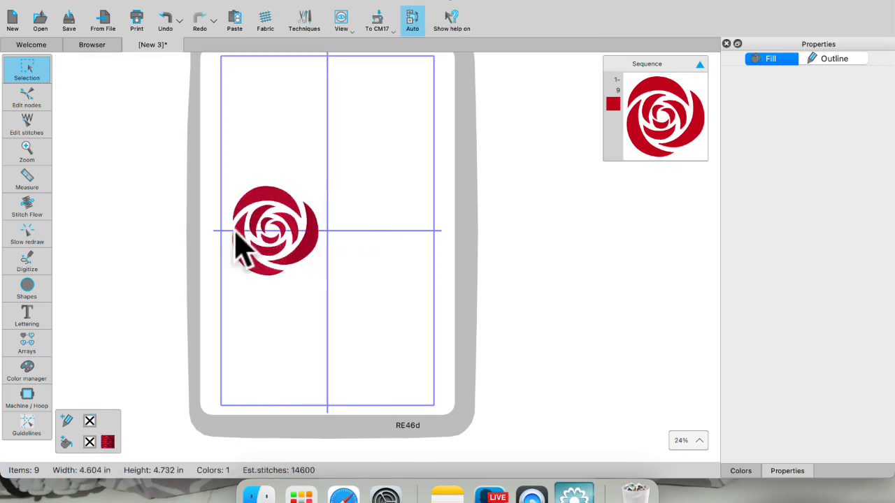
Set the fill pattern of the rose's right outer petal to curves1.
scroll(250, 216, right, 1)
scroll(256, 234, left, 7)
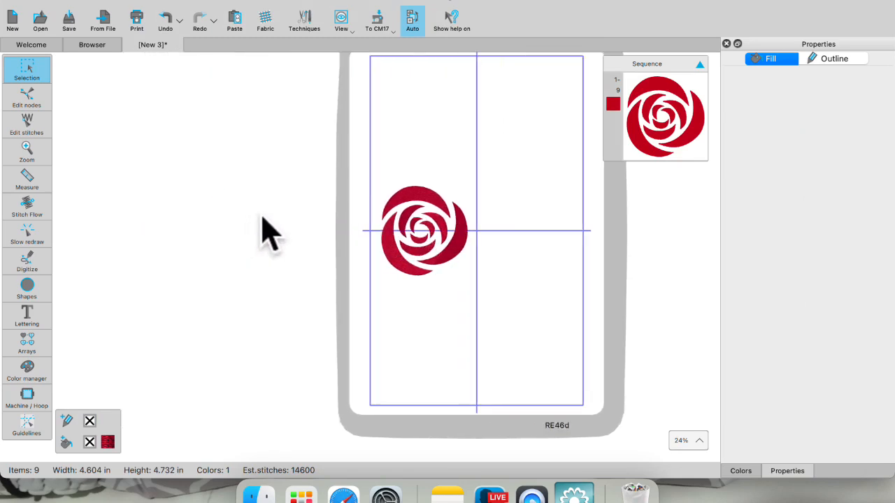
scroll(456, 254, up, 3)
scroll(497, 258, up, 8)
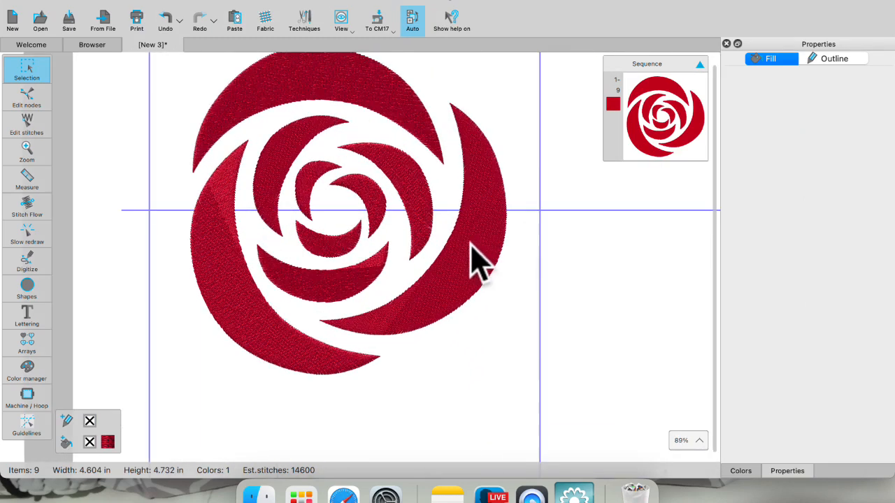
click(479, 265)
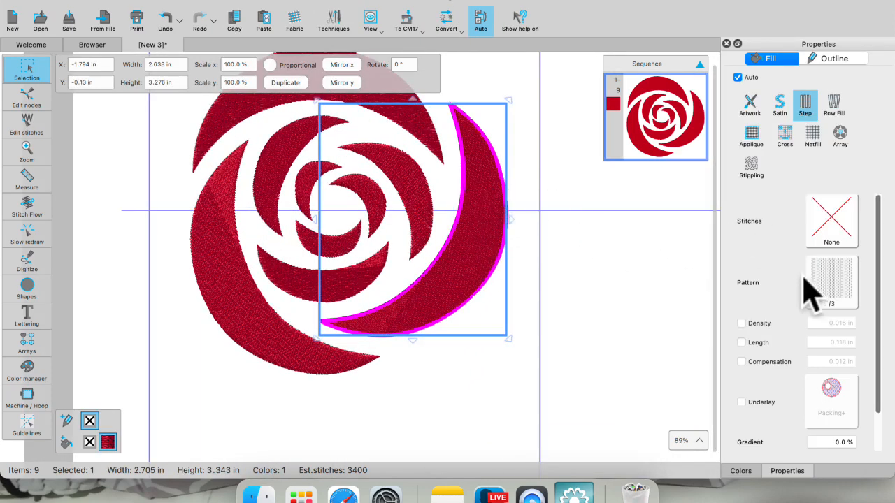
click(828, 287)
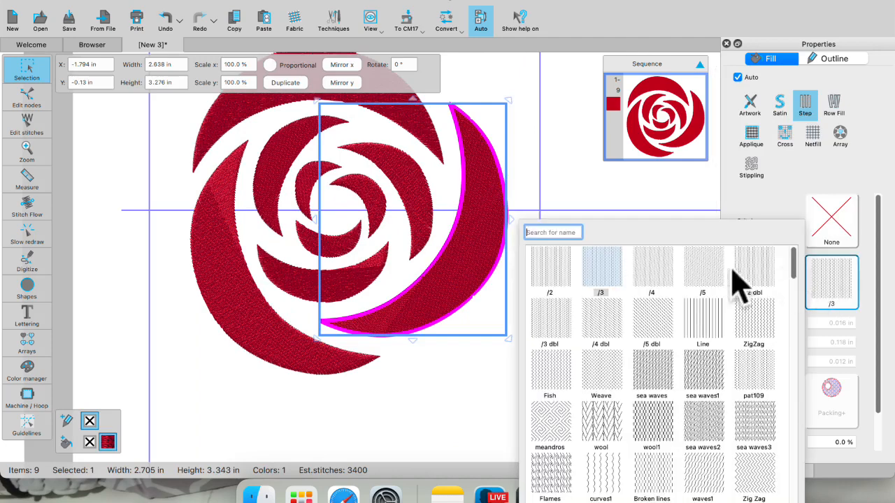
click(601, 470)
Apply the curves1 fill pattern to the rose's lower-left and upper outer petals.
click(276, 335)
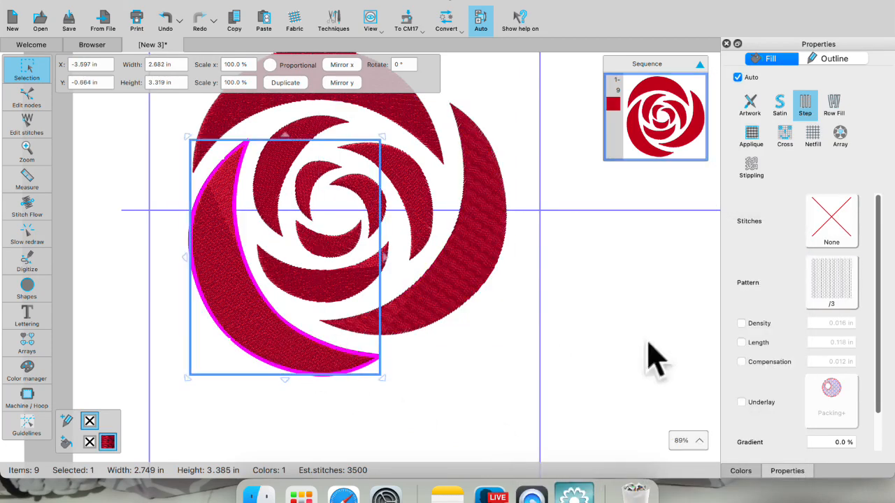
click(831, 284)
click(599, 470)
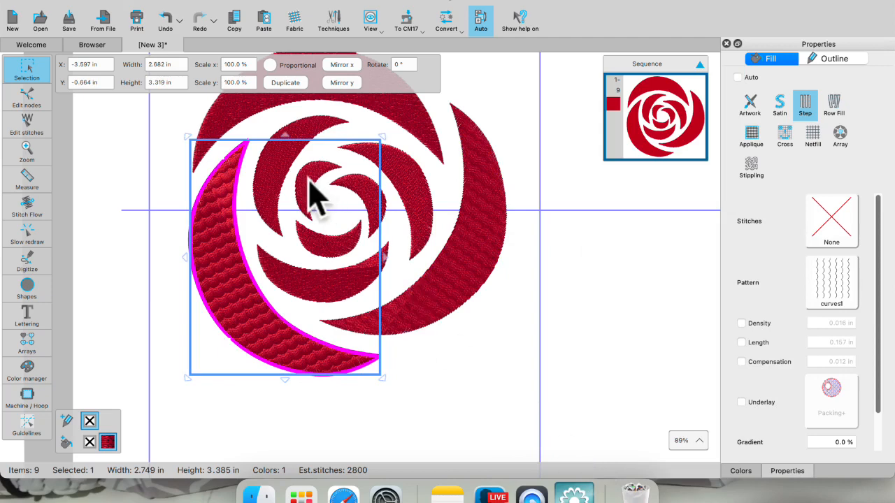
click(231, 119)
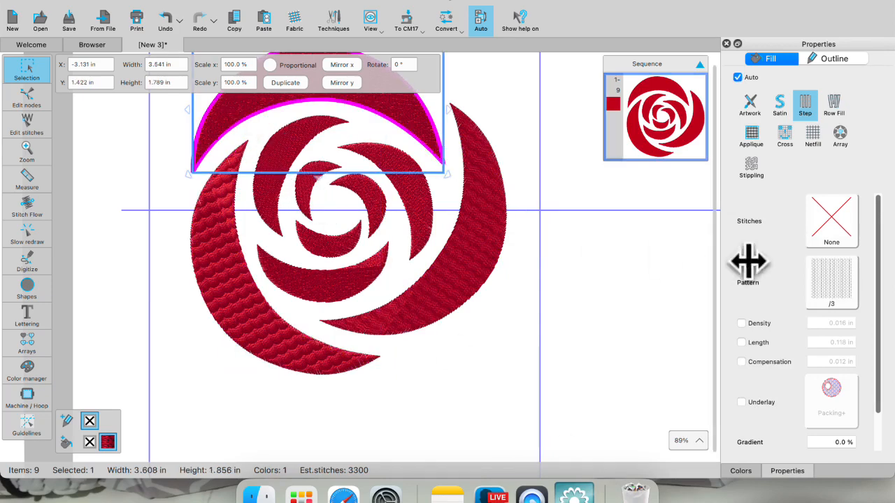
click(822, 285)
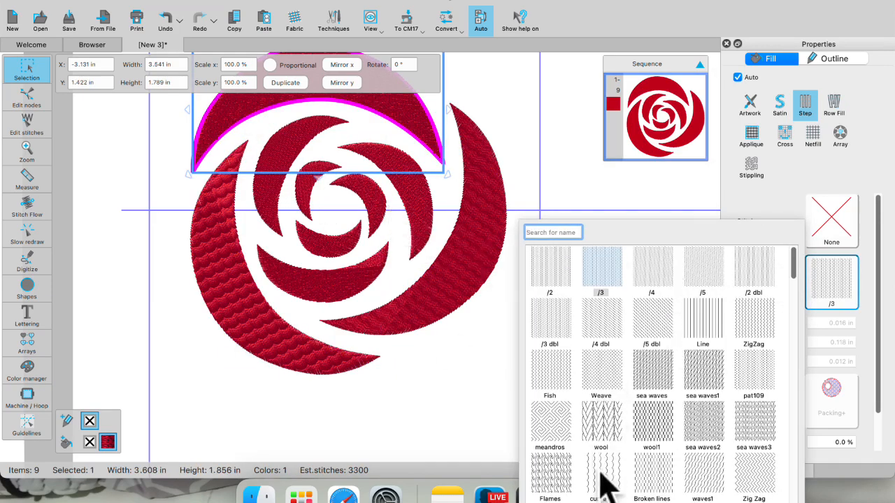
click(602, 477)
Change the fill type of the rose's three innermost petals to Satin.
click(370, 200)
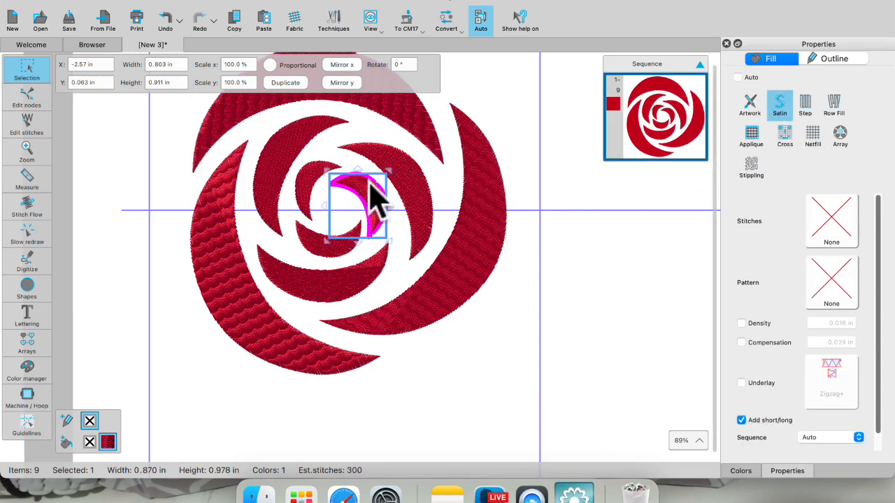
click(370, 190)
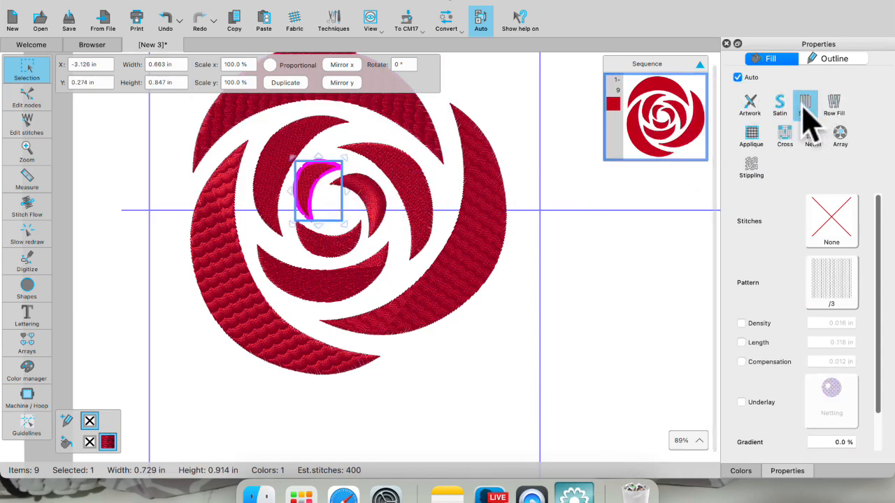
click(780, 103)
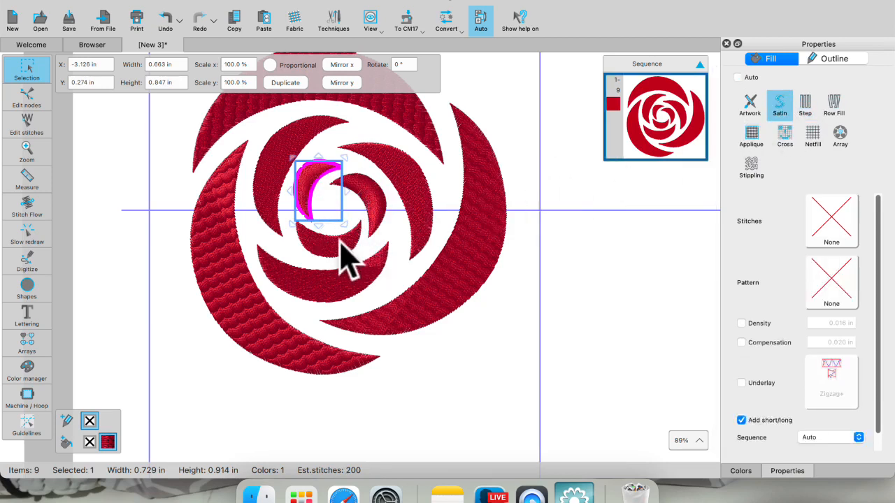
click(342, 238)
click(784, 107)
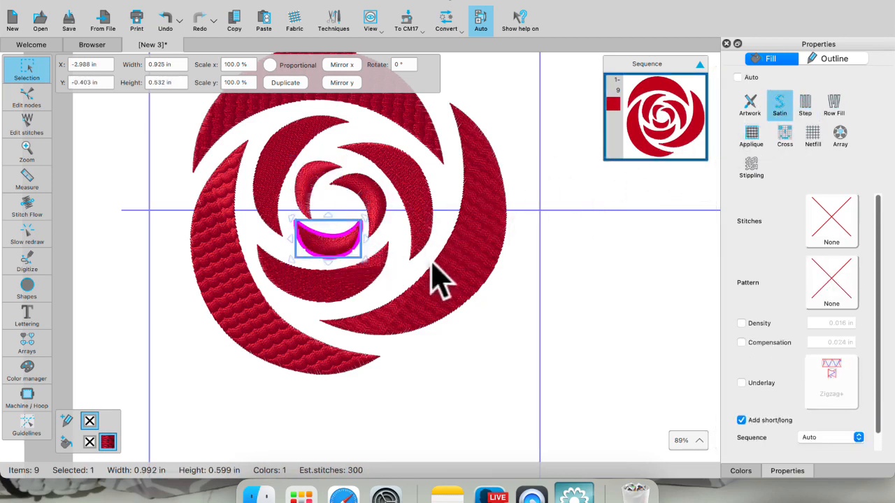
click(431, 203)
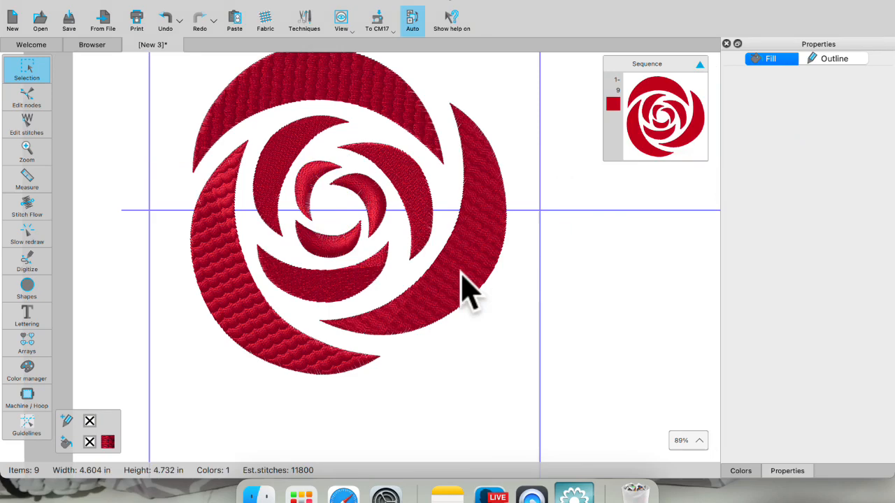
scroll(423, 230, down, 5)
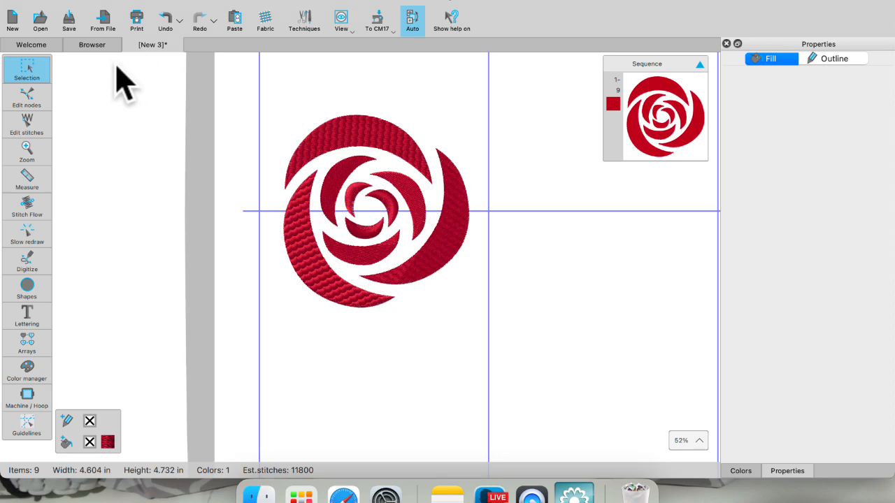
Open the Grid 3 design from the clipart library's Texture folder and center it to the hoop.
click(92, 45)
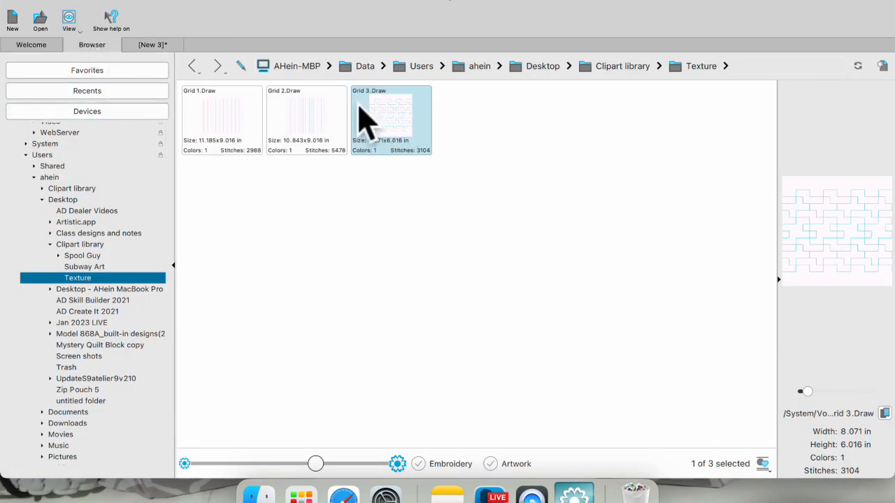
double_click(395, 117)
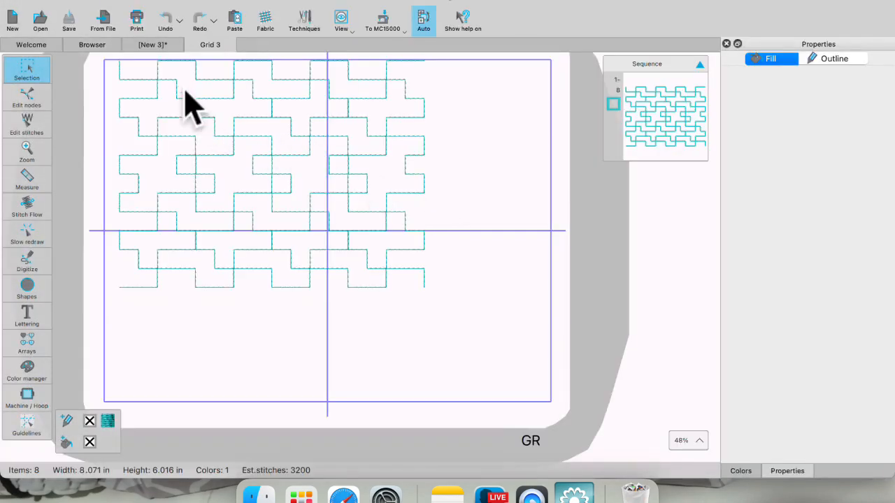
click(388, 30)
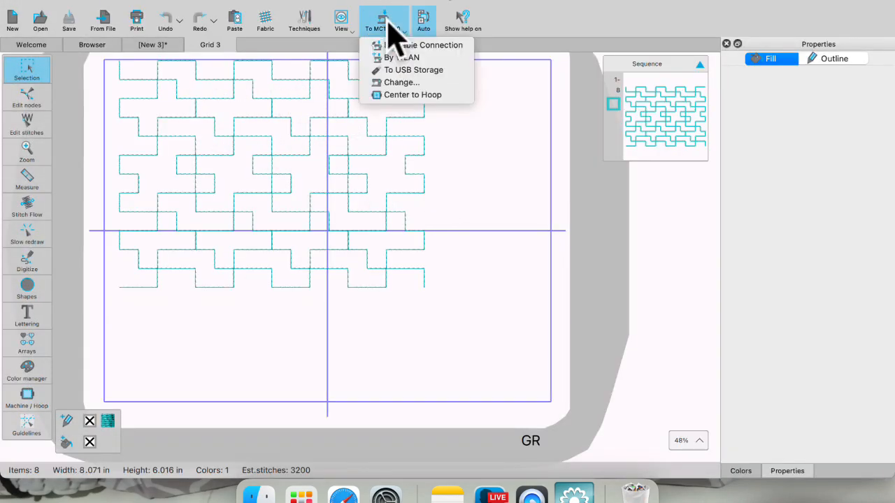
click(408, 95)
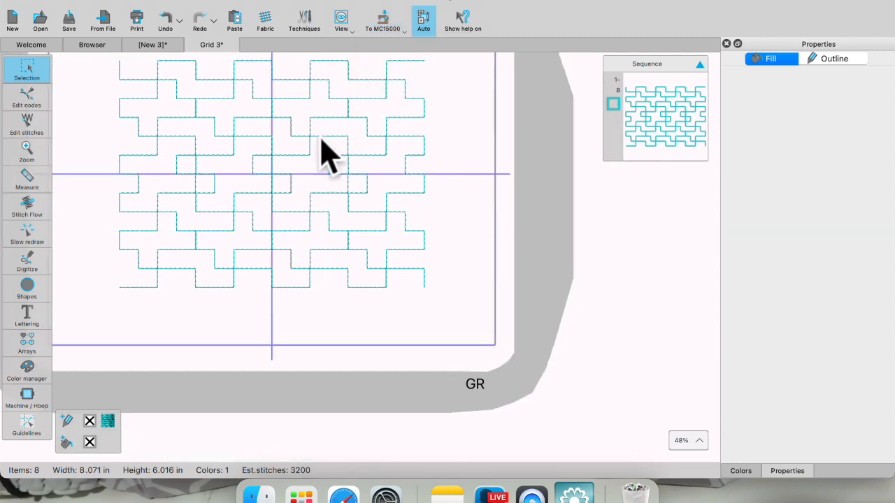
scroll(327, 150, down, 1)
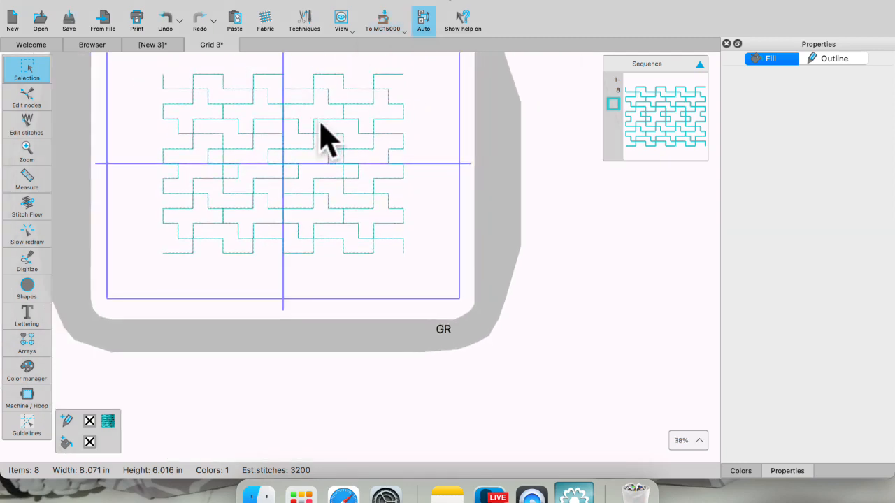
scroll(325, 139, down, 1)
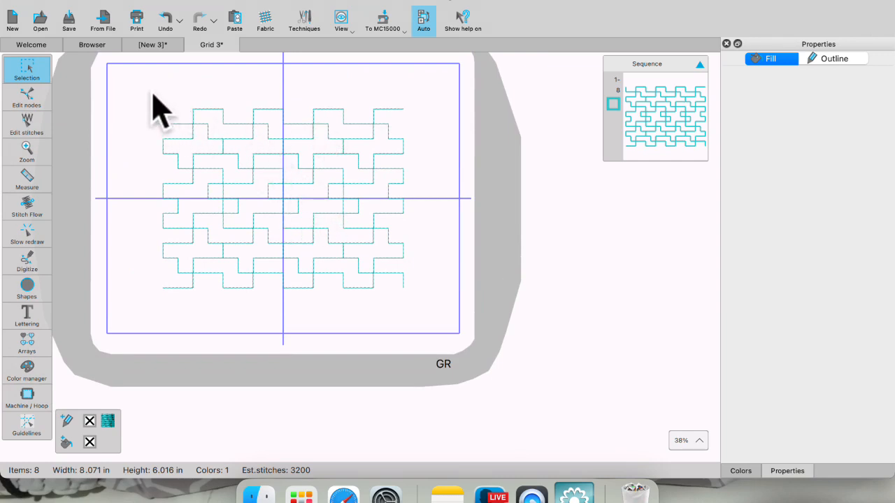
Create a clipart from the whole grid with a nearly horizontal placement vector across it, and name it 01 texture.
click(659, 147)
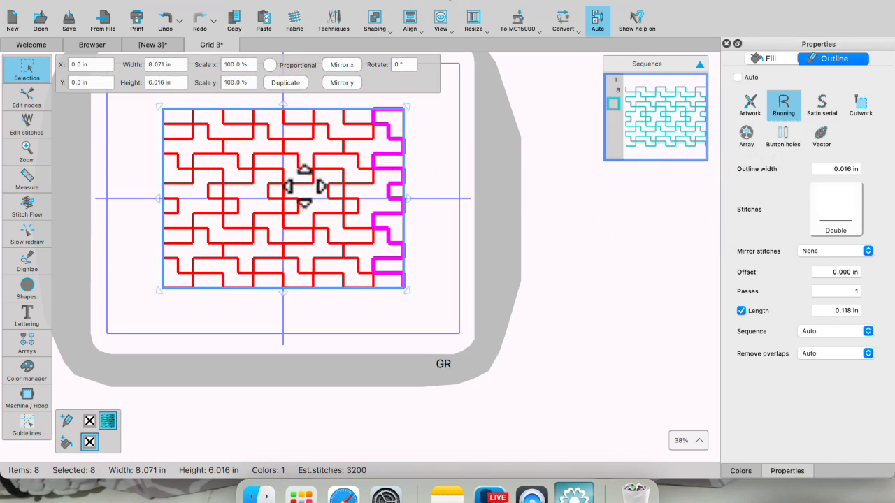
click(175, 1)
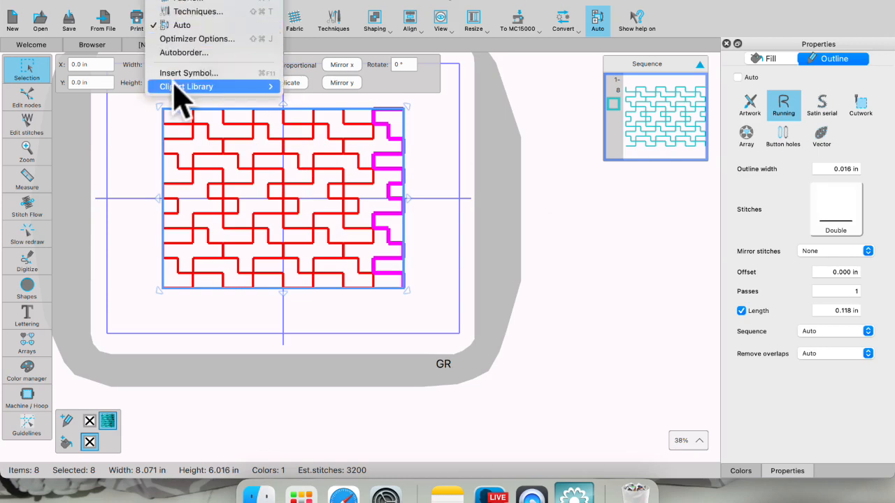
mouse_move(180, 97)
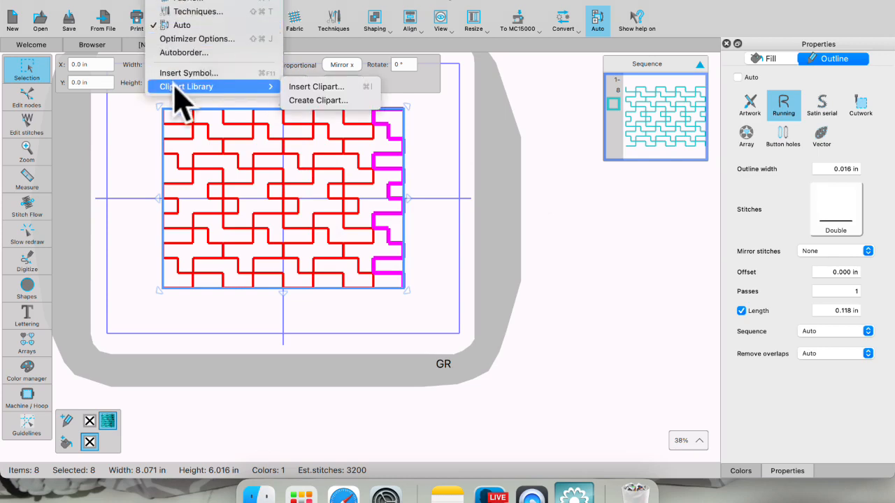
click(307, 100)
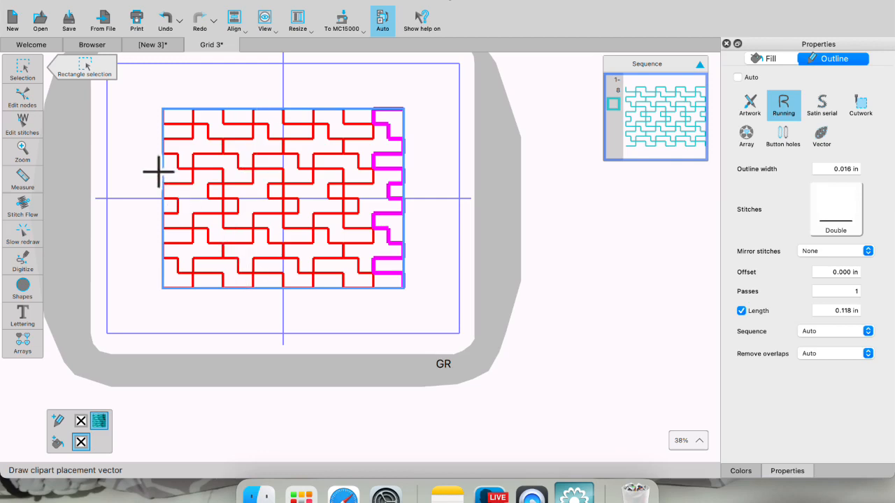
drag(141, 160, 428, 171)
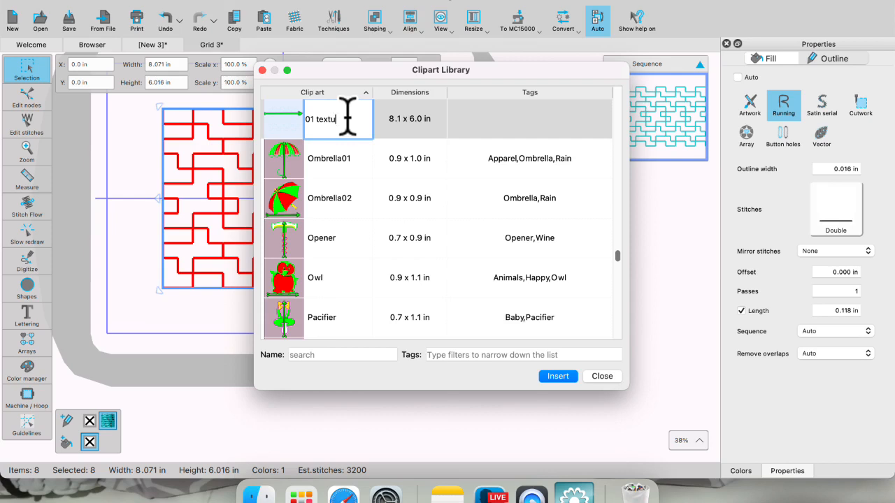
click(491, 130)
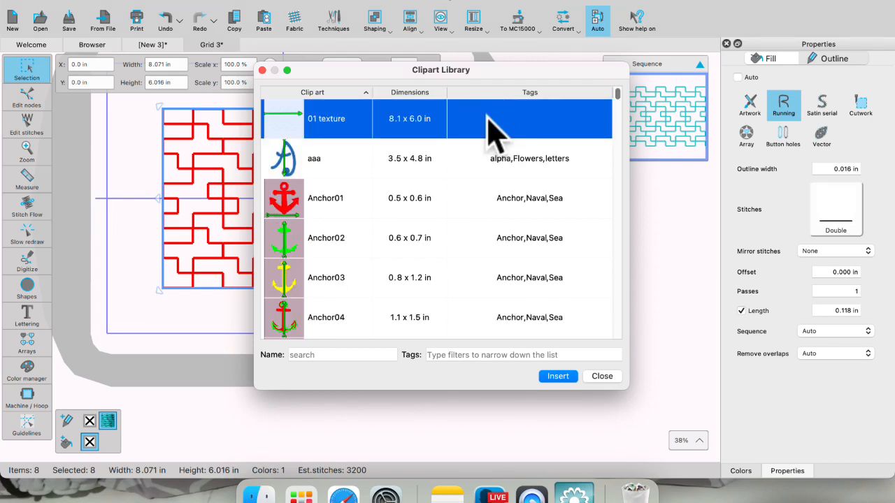
Tag the 01 texture clipart with texture, quilt and runline, and close the clipart library.
click(488, 118)
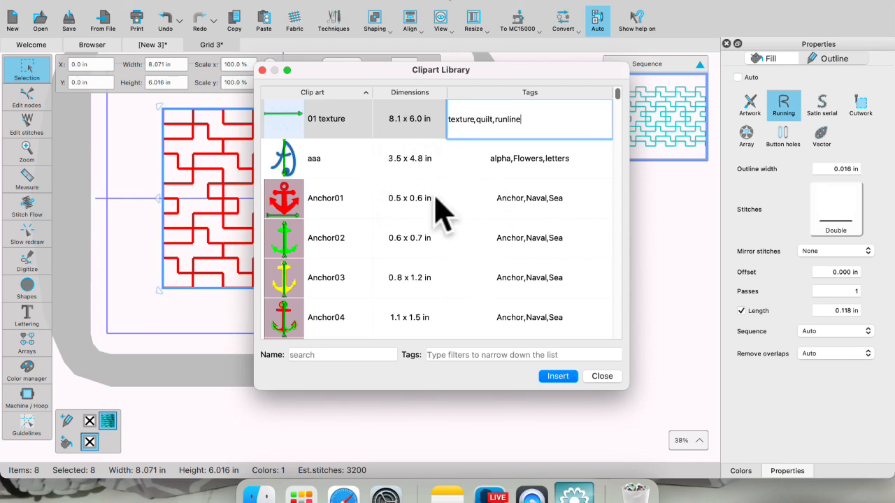
key(Return)
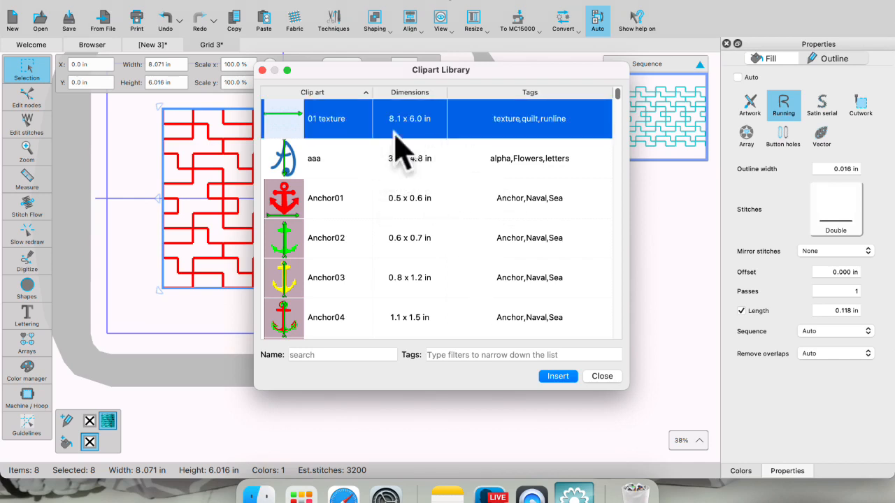
click(603, 377)
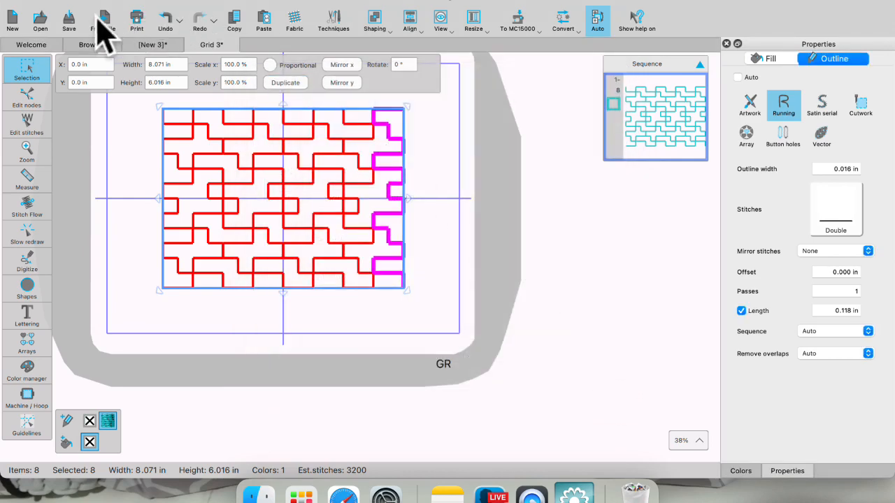
Reopen the clipart library for insertion, search by the name 01 and filter the list by the tag quilt.
click(176, 2)
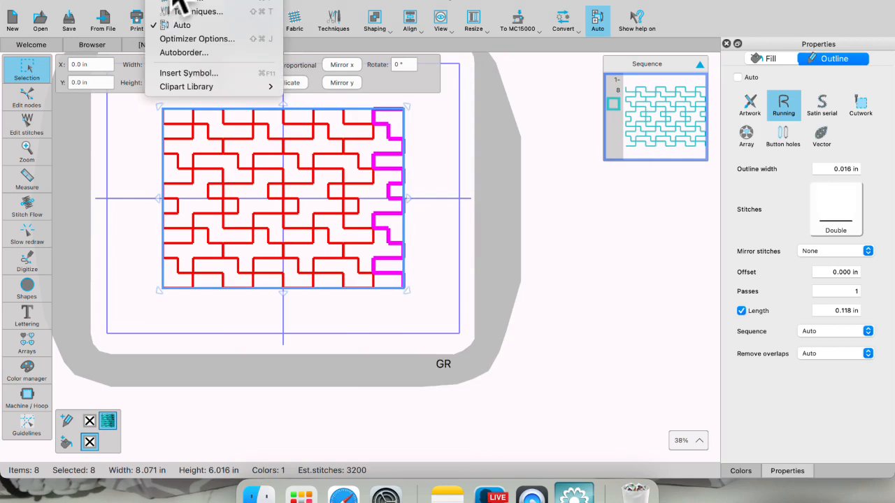
mouse_move(177, 90)
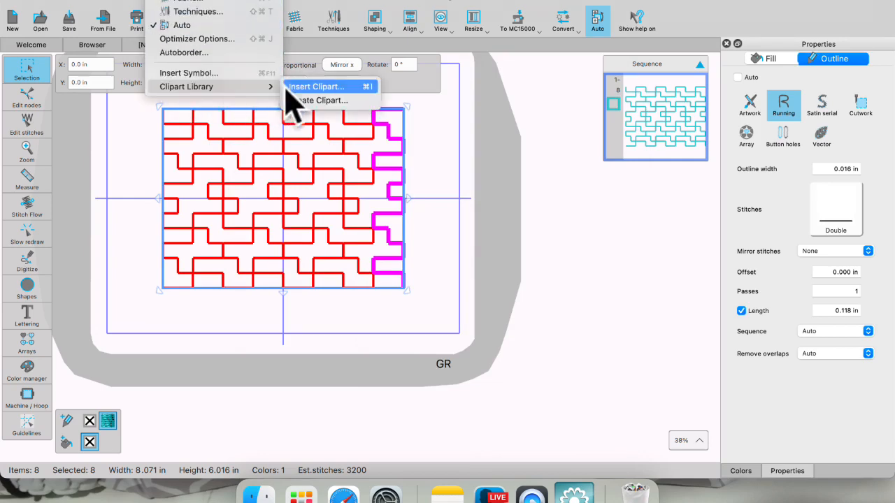
click(311, 87)
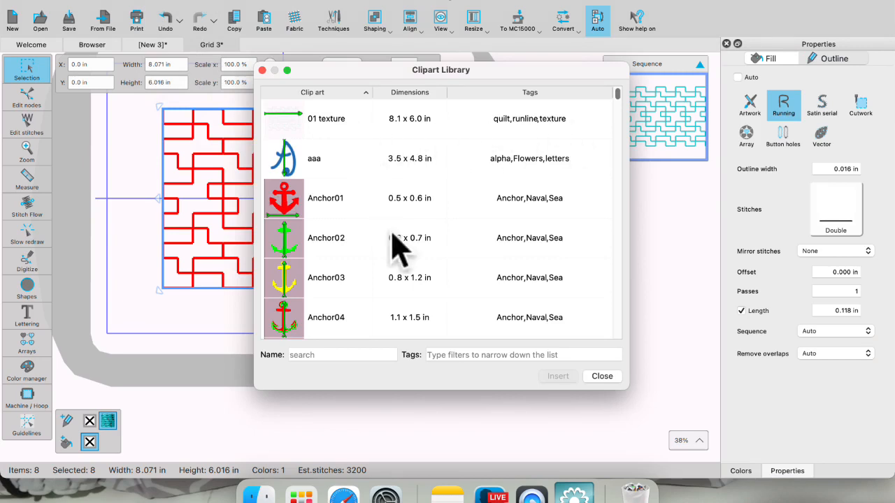
scroll(358, 208, down, 10)
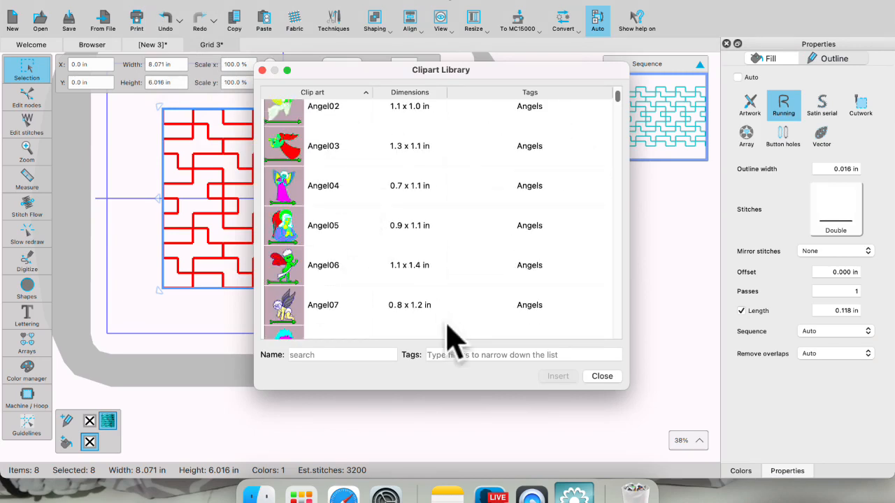
click(319, 354)
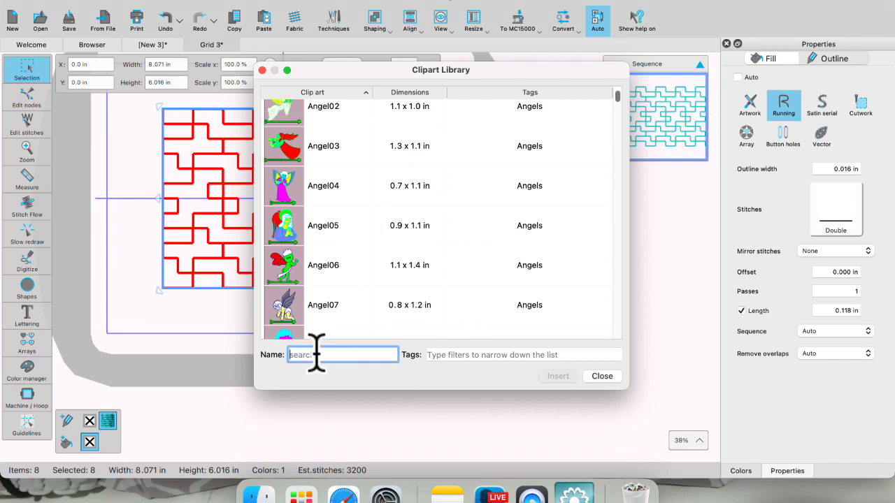
text(01)
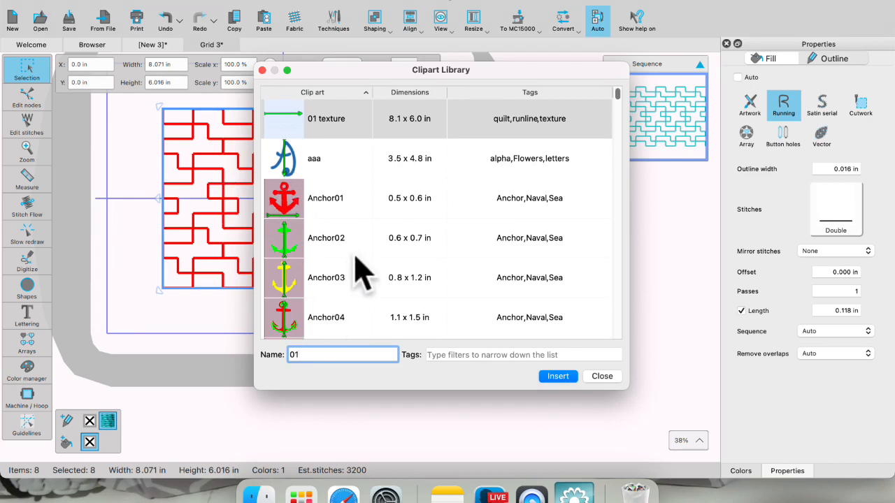
scroll(328, 280, down, 10)
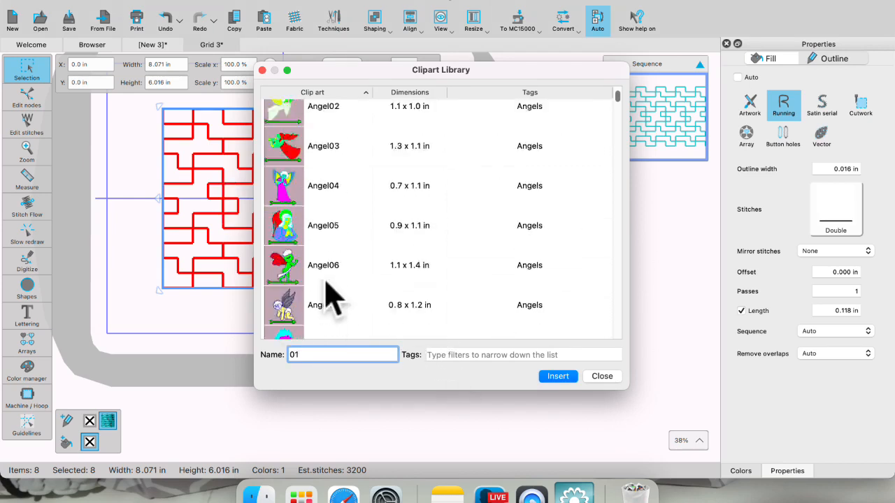
click(447, 355)
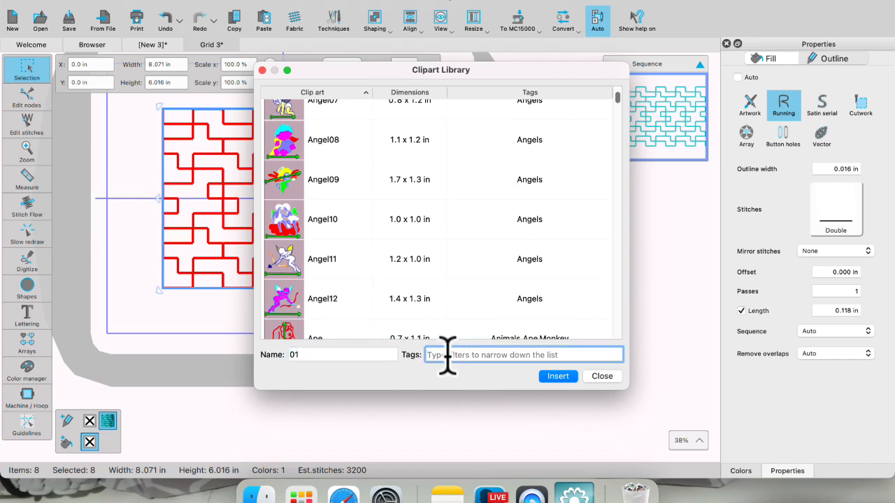
text(quilt)
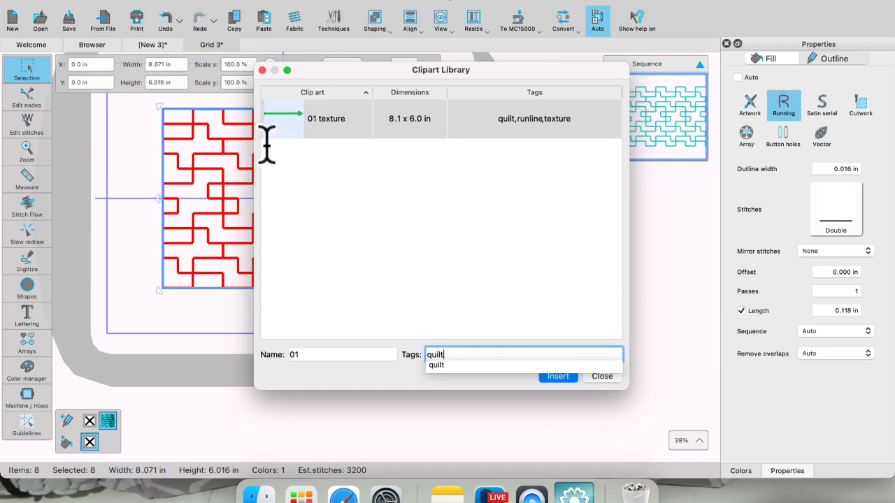
click(281, 124)
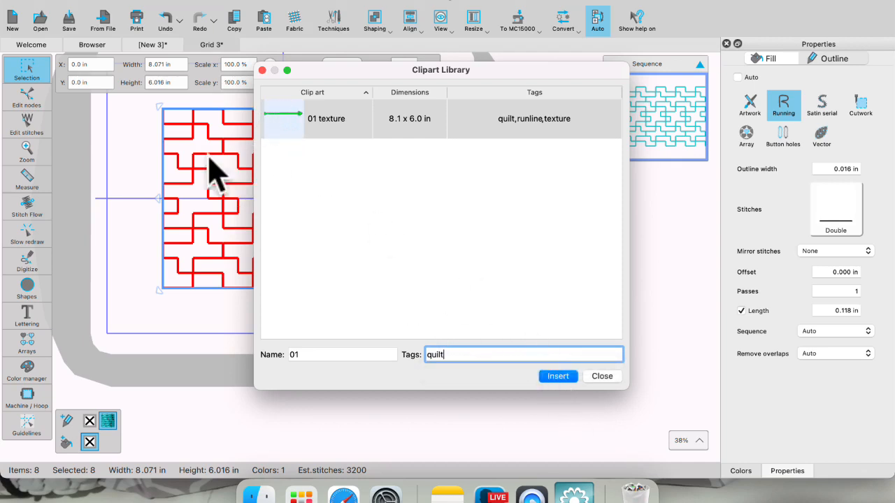
Insert the 01 texture clipart to the right of the hoop, about 4.7 in wide and 3.6 in high.
click(291, 129)
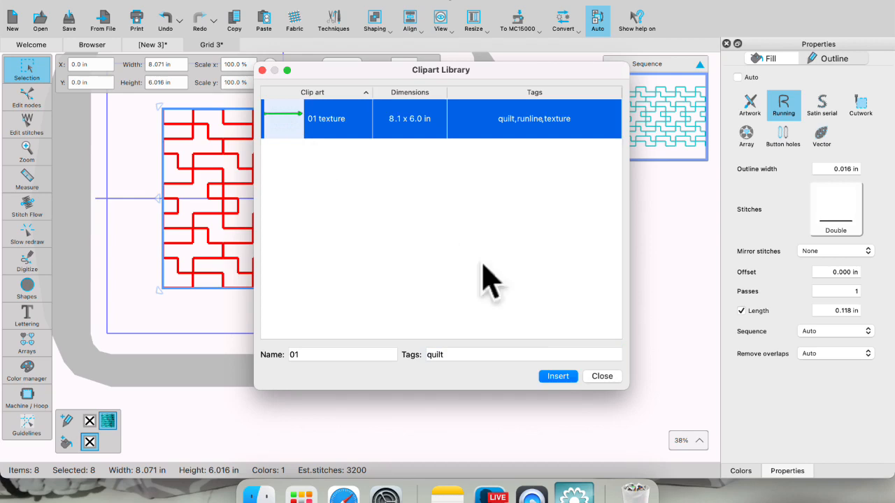
click(558, 376)
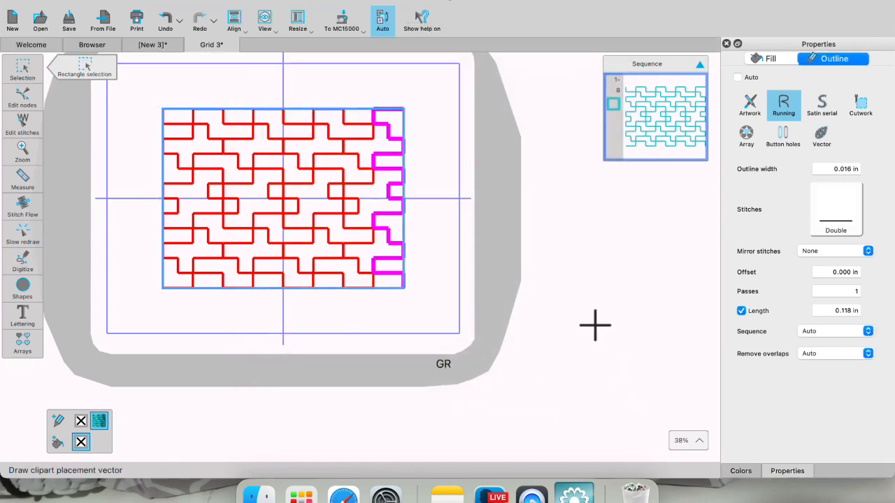
scroll(590, 334, right, 8)
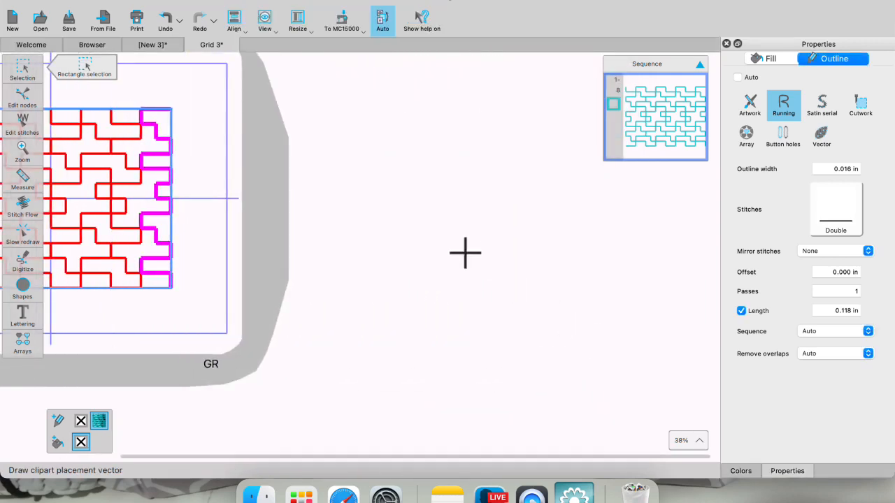
drag(404, 257, 566, 257)
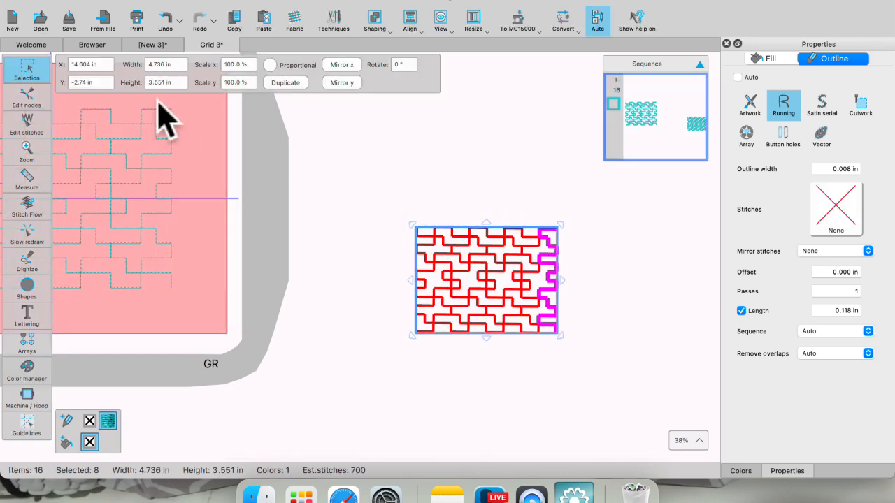
Examine the inserted texture clipart's running outline properties and the stitch patterns available for it.
click(351, 156)
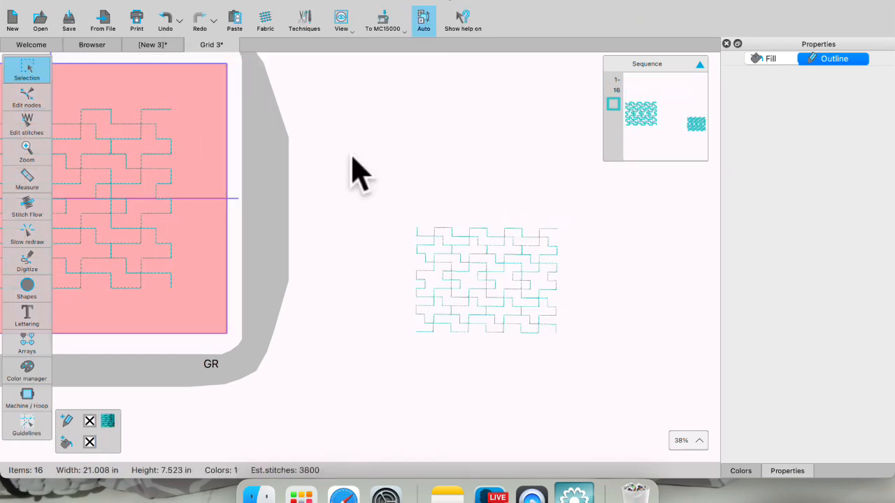
click(477, 267)
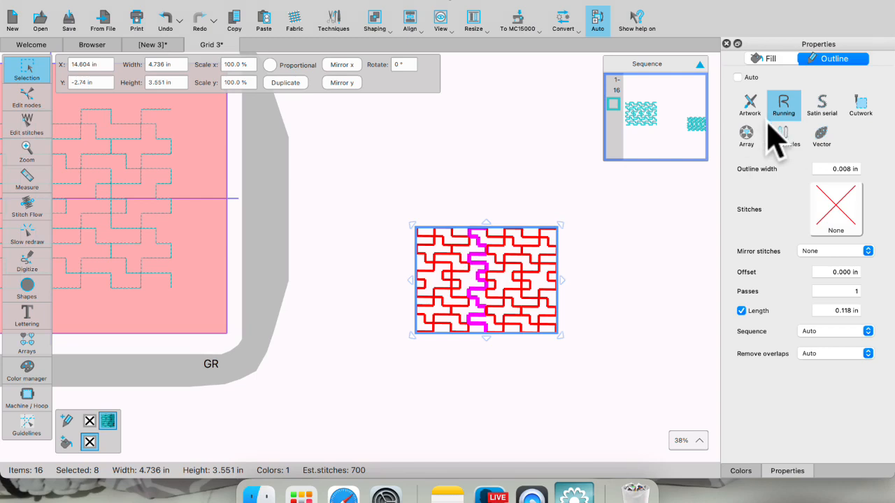
click(842, 221)
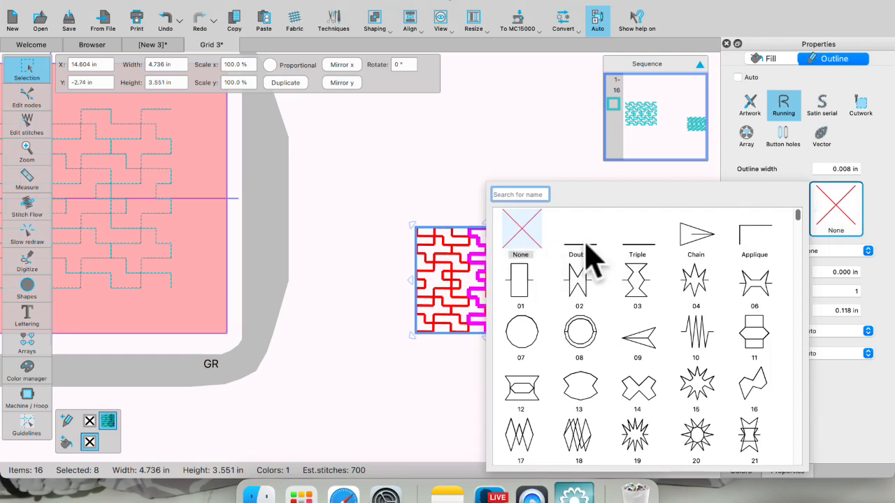
click(559, 162)
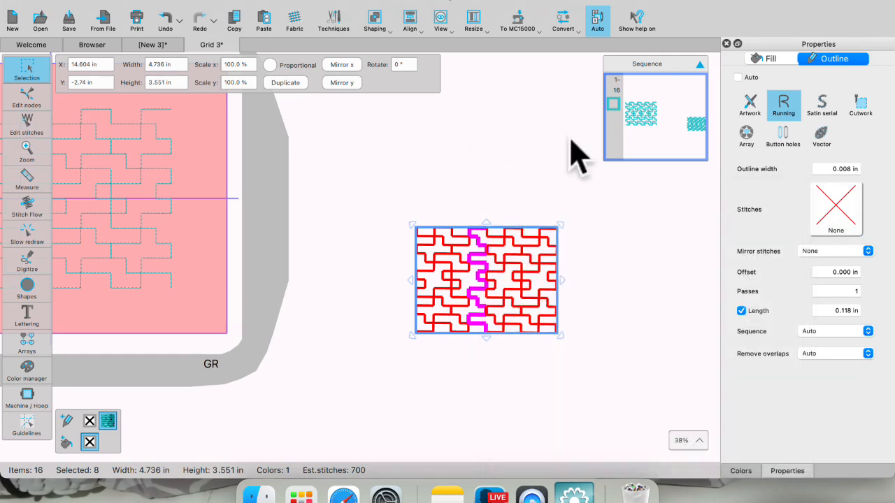
click(477, 199)
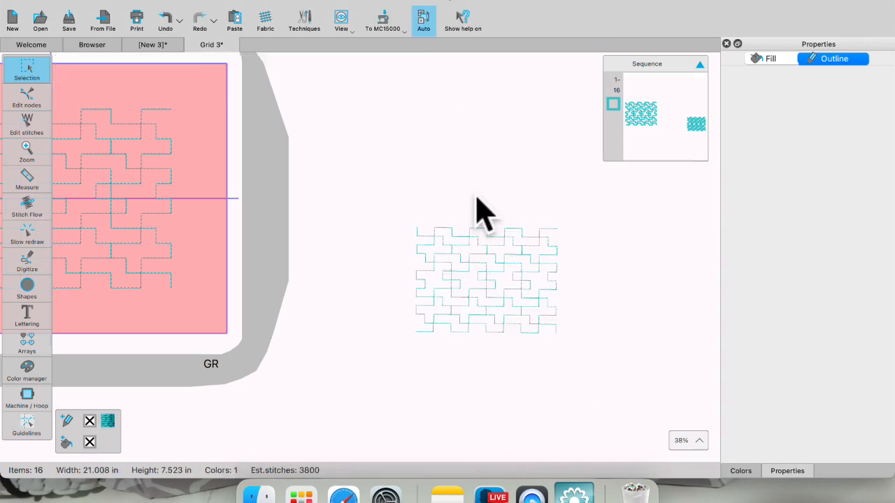
click(543, 269)
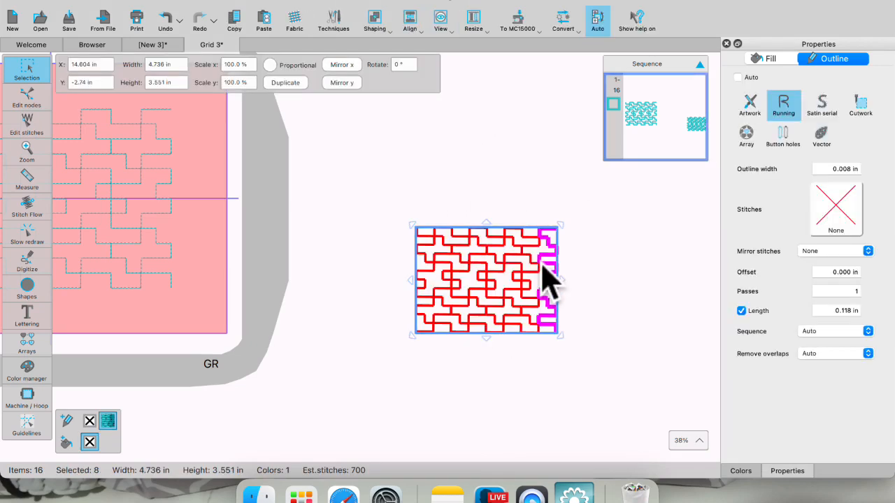
click(369, 225)
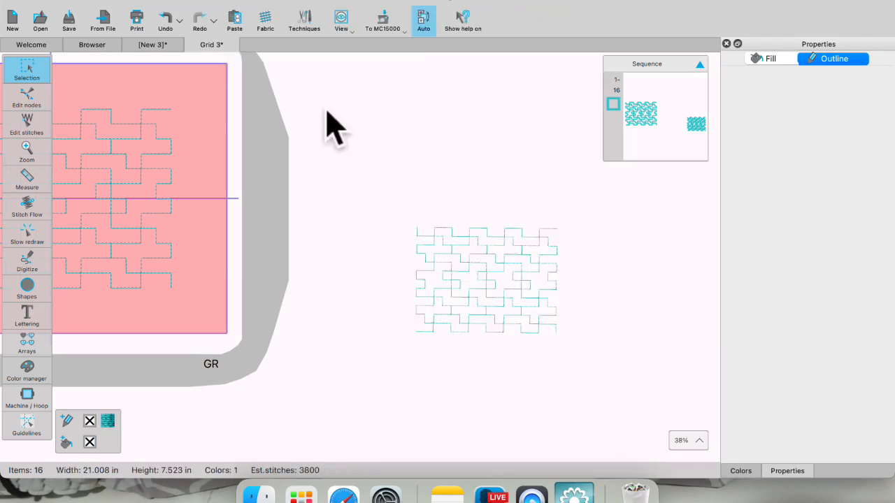
Browse up to the Clipart library folder and open the spool guy design.
click(92, 46)
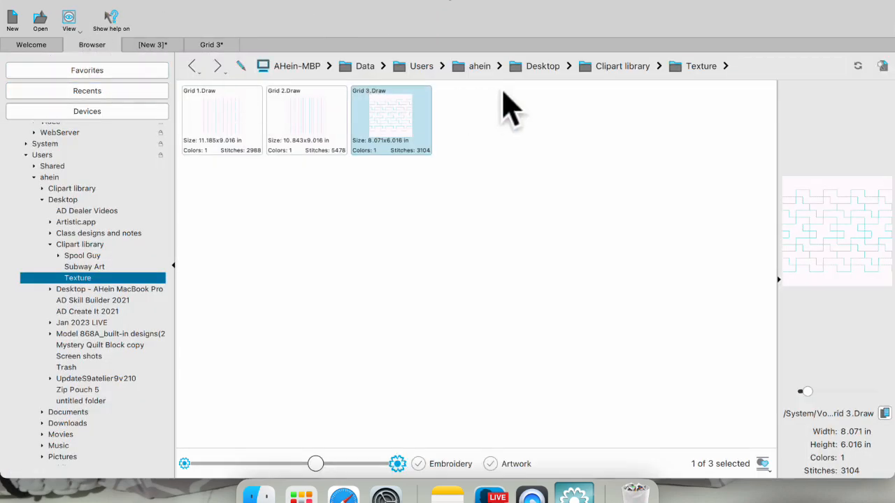
click(621, 67)
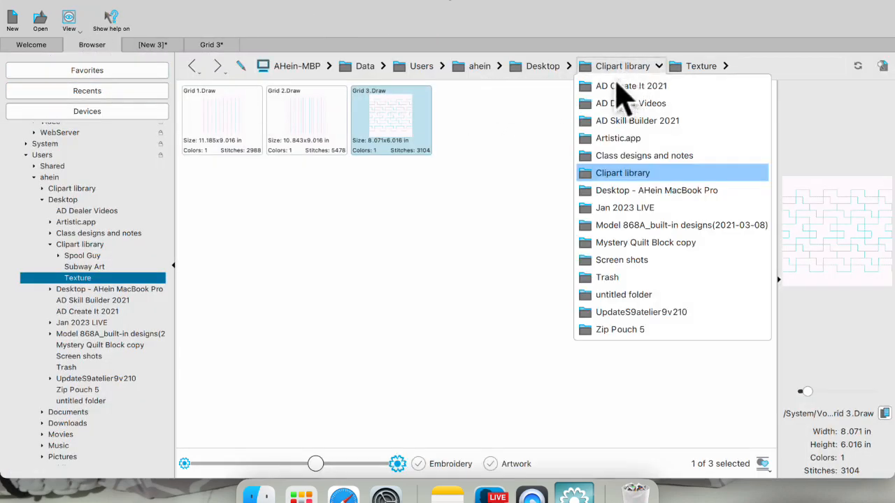
click(621, 174)
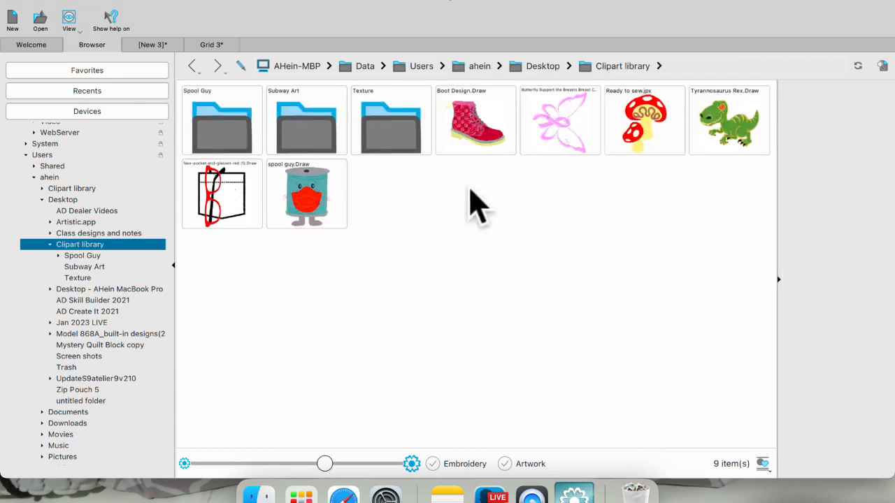
double_click(300, 191)
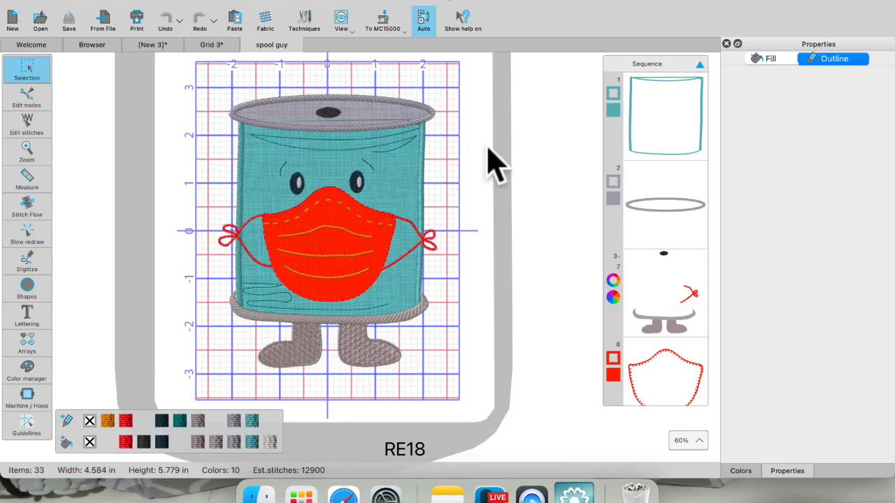
Inspect the outline properties of the spool body and its top rim, and clear the selection.
click(665, 135)
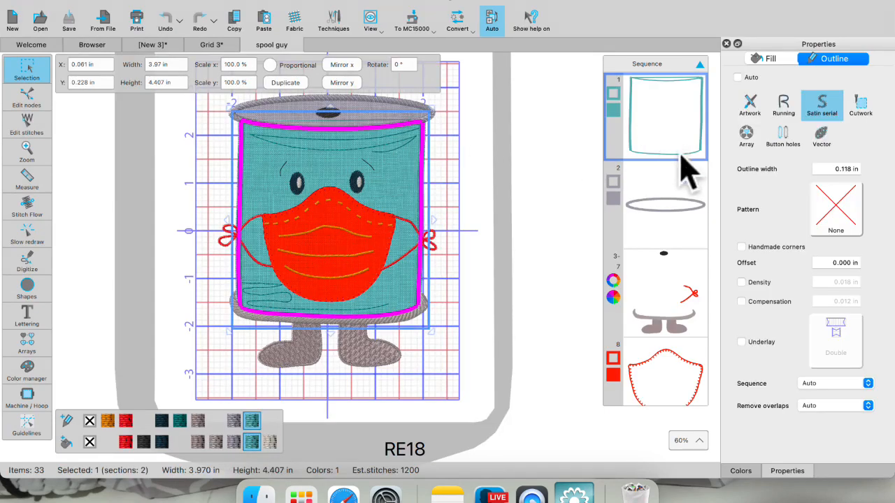
click(661, 223)
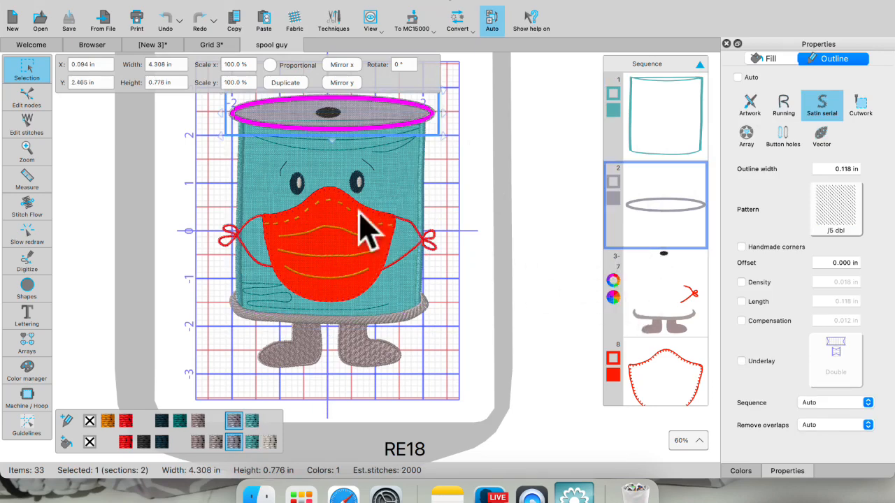
click(353, 234)
click(413, 231)
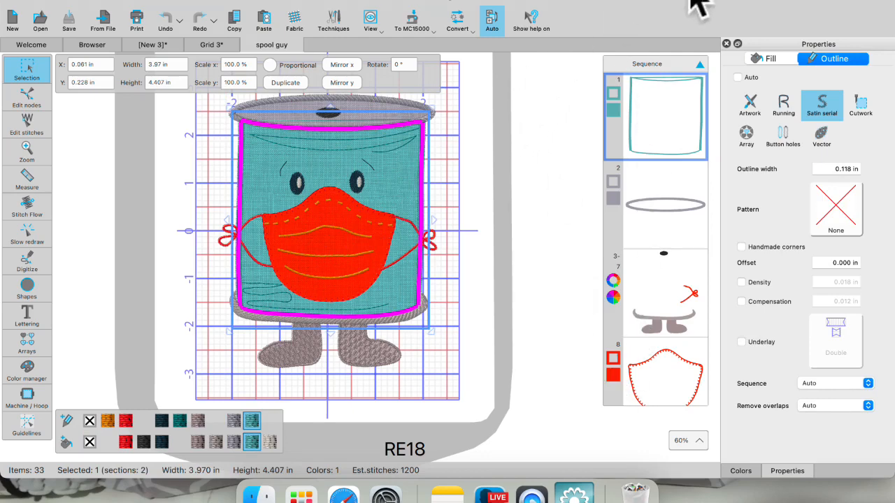
click(482, 148)
Create a clipart from the whole spool design with a diagonal placement vector across it, and name it 01 spool guy.
scroll(377, 182, down, 3)
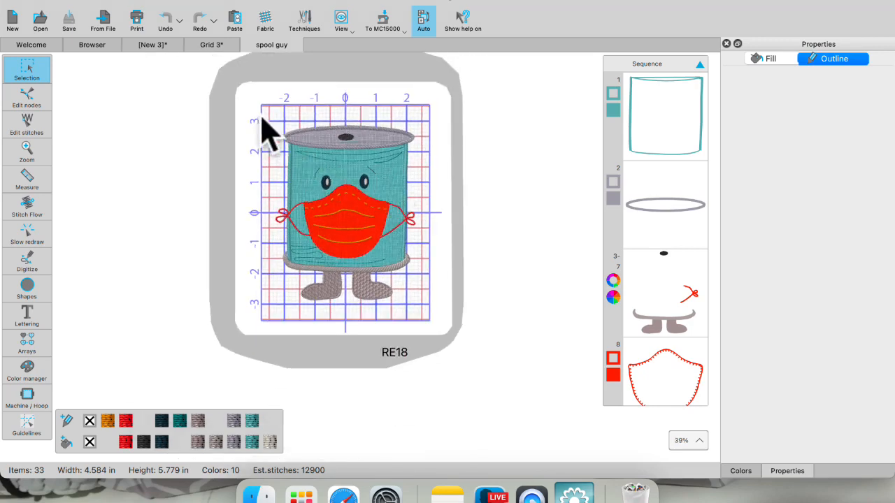
drag(251, 104, 440, 329)
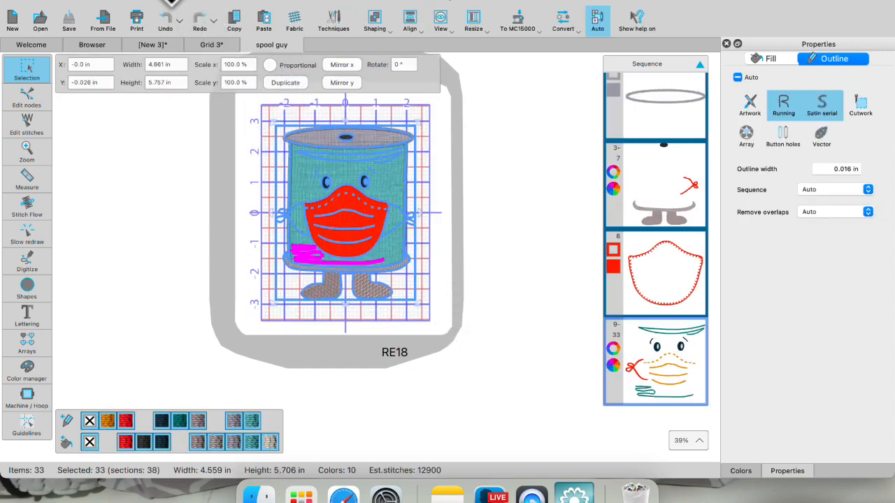
click(173, 2)
mouse_move(186, 87)
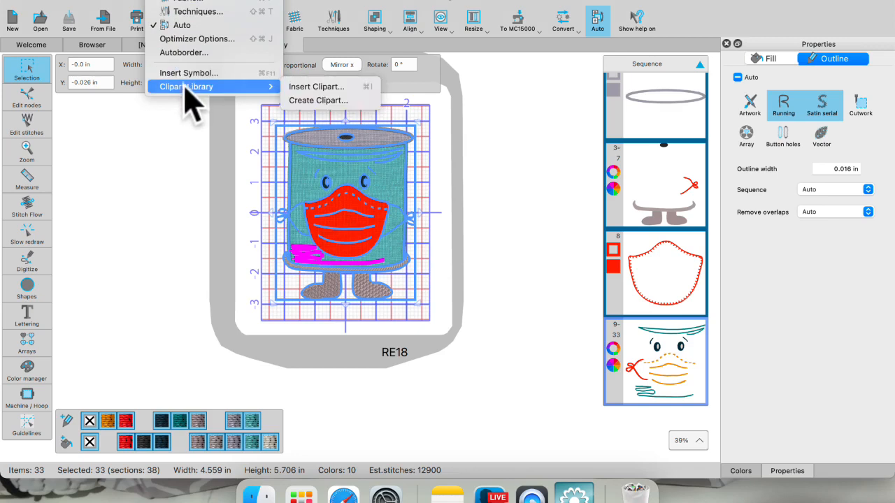
click(294, 100)
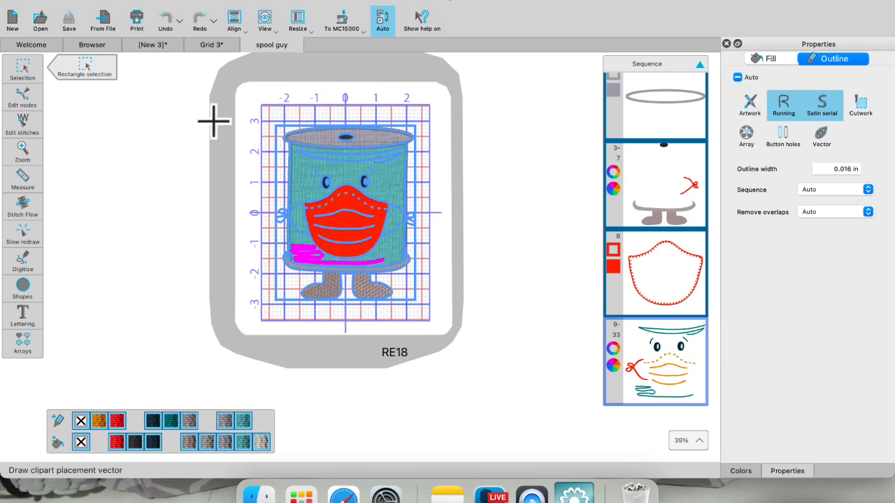
drag(262, 112, 432, 316)
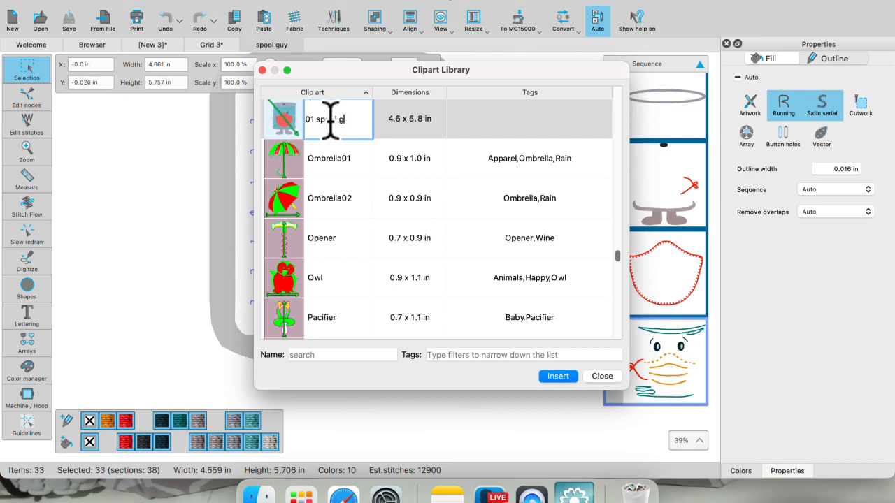
Tag the 01 spool guy clipart with applique and sewing, and close the clipart library.
click(490, 117)
click(480, 115)
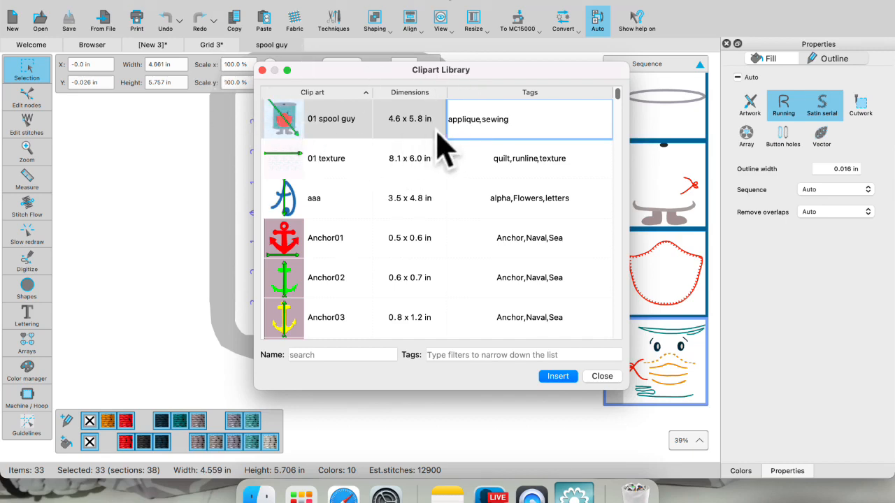
key(Return)
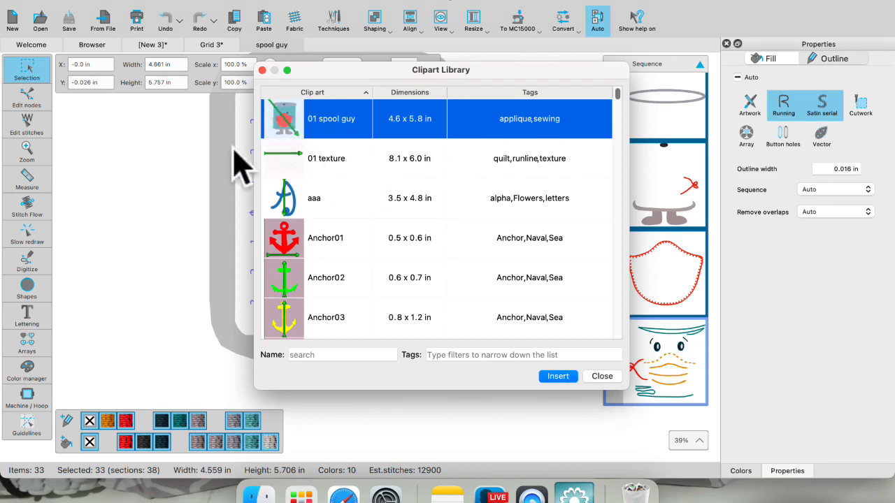
click(602, 378)
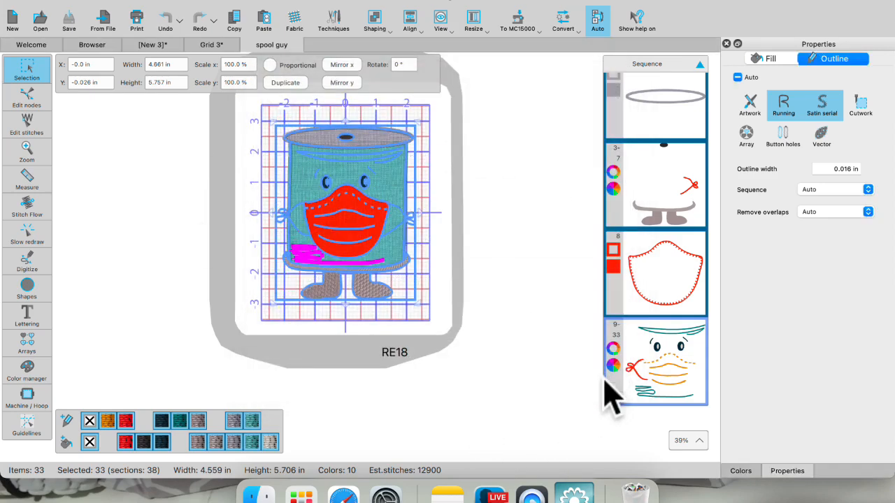
Create a new blank design and open the clipart library for insertion.
click(13, 18)
click(175, 1)
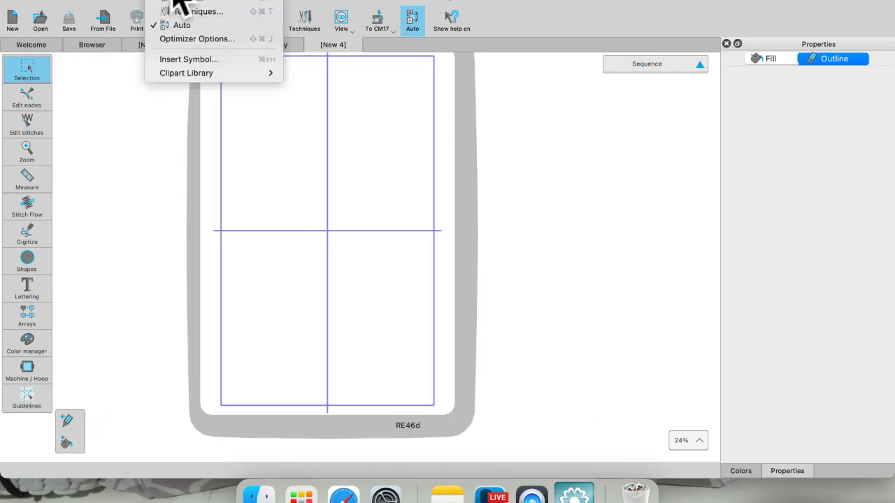
mouse_move(185, 74)
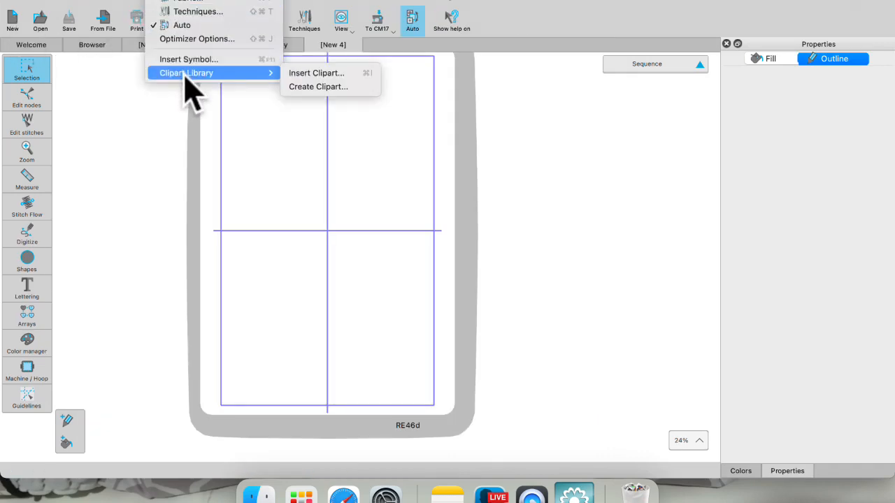
click(316, 75)
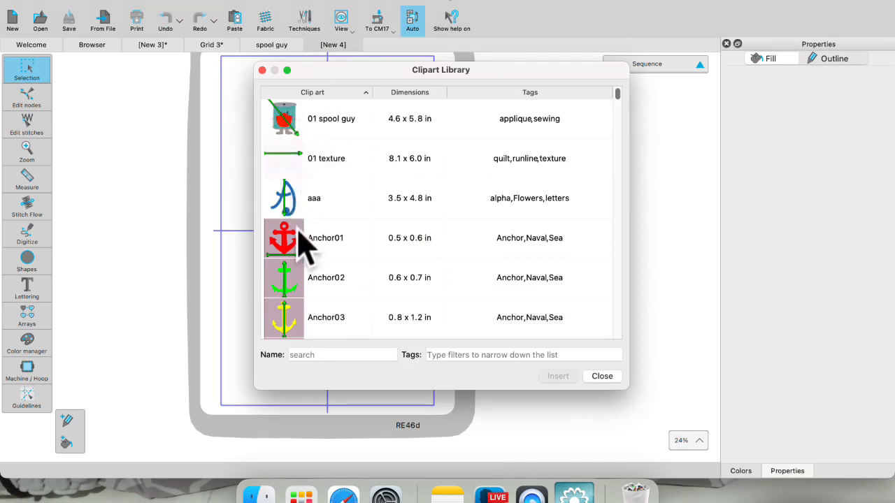
Filter the clipart list by the tag applique.
scroll(299, 242, down, 5)
click(444, 357)
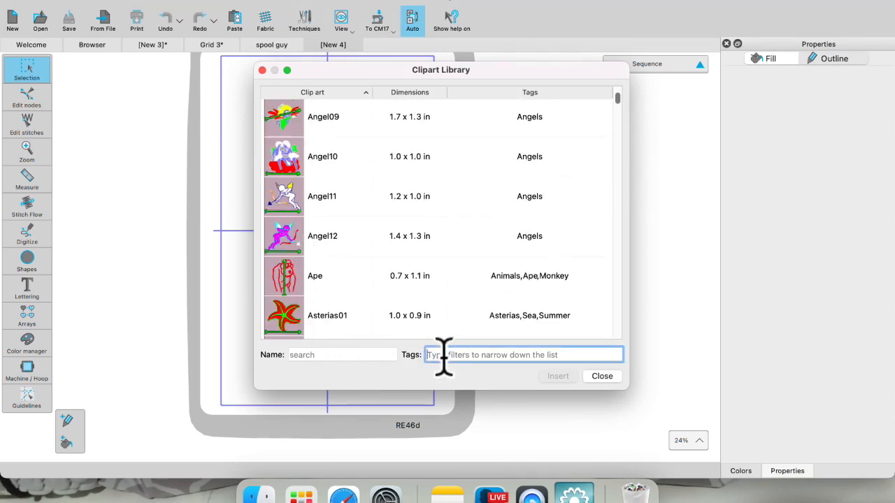
text(app)
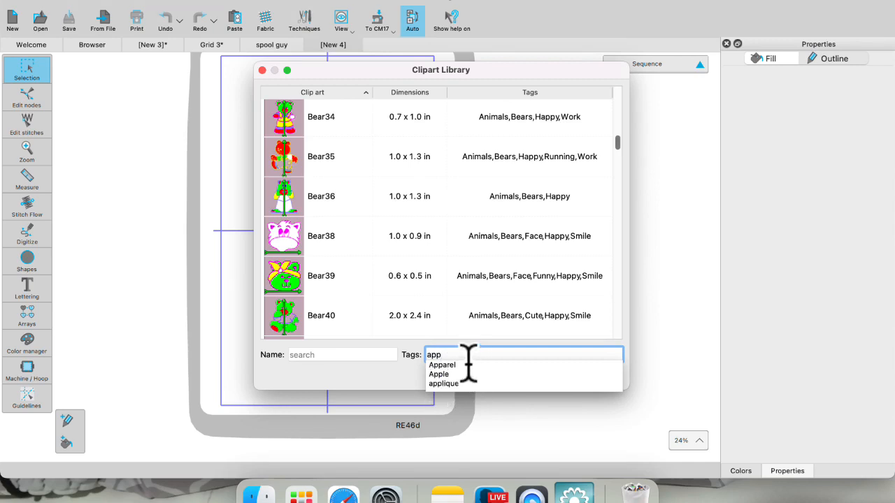
text(oq)
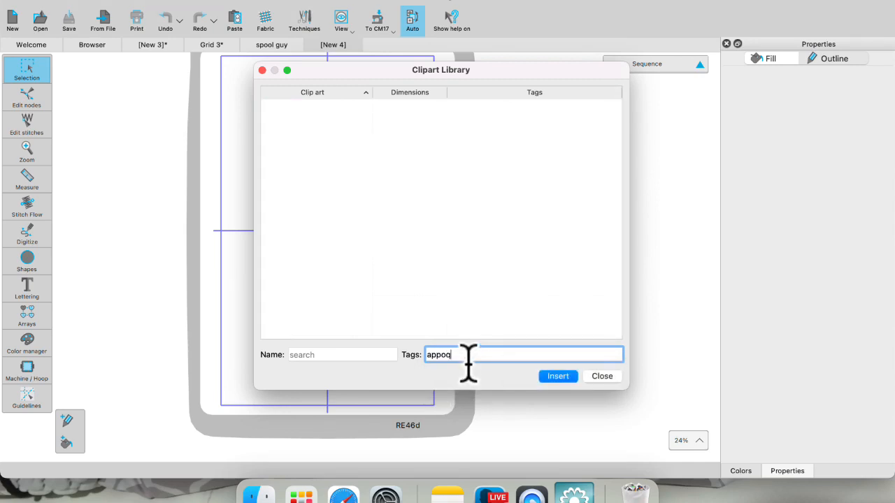
key(BackSpace)
key(BackSpace)
text(i)
key(BackSpace)
text(lique)
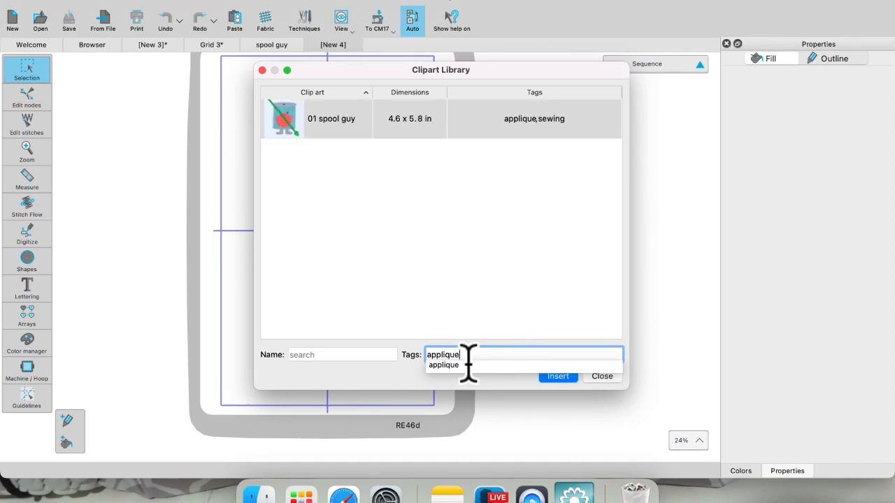
Insert the 01 spool guy clipart in the hoop's upper left area, about 4.7 in wide and 5.8 in high.
click(294, 114)
click(292, 114)
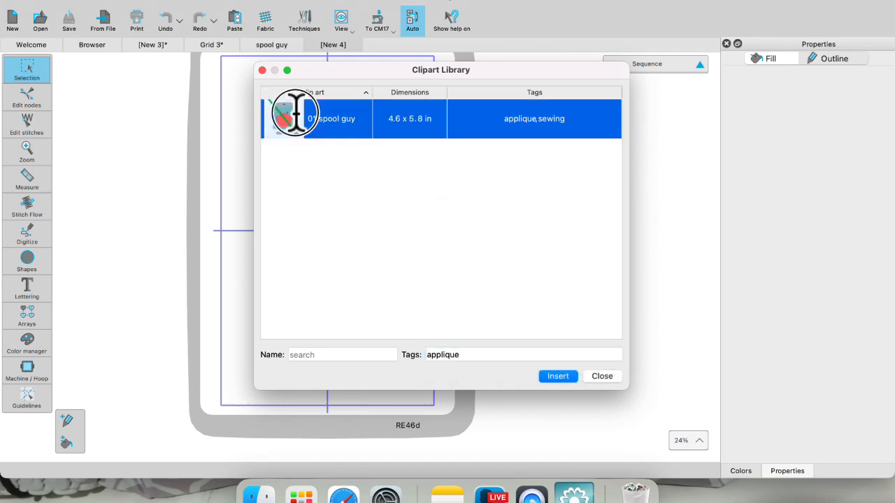
click(558, 377)
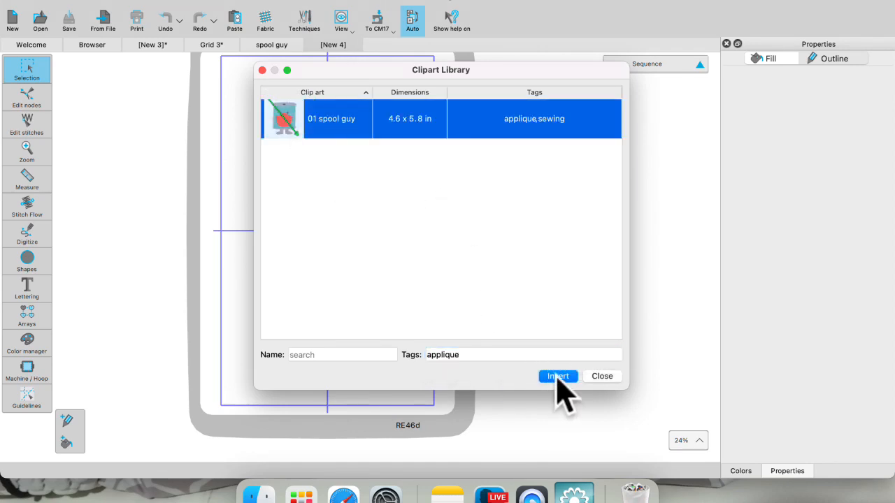
drag(237, 105, 338, 229)
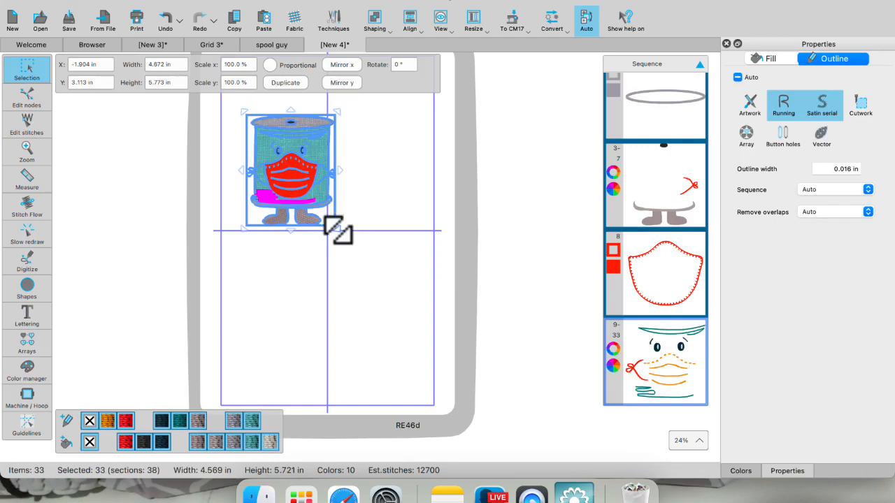
Ungroup the inserted spool guy clipart into its separate objects and clear the selection.
click(116, 153)
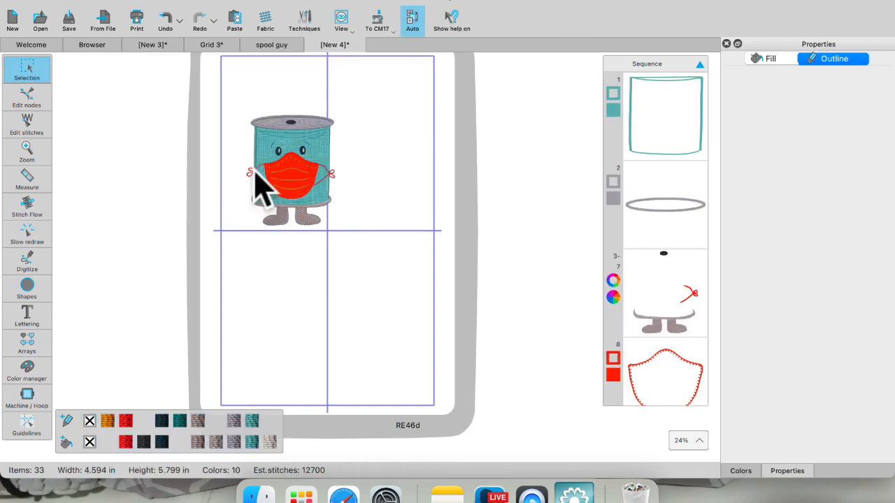
click(677, 155)
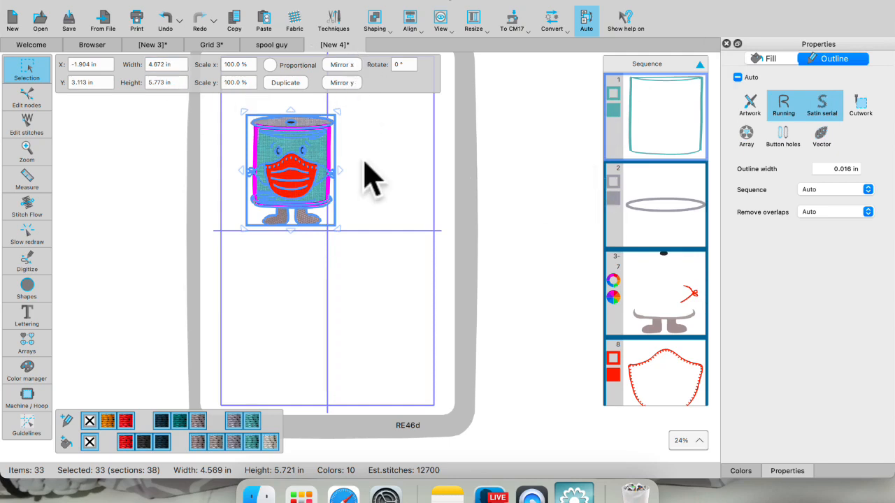
right_click(304, 179)
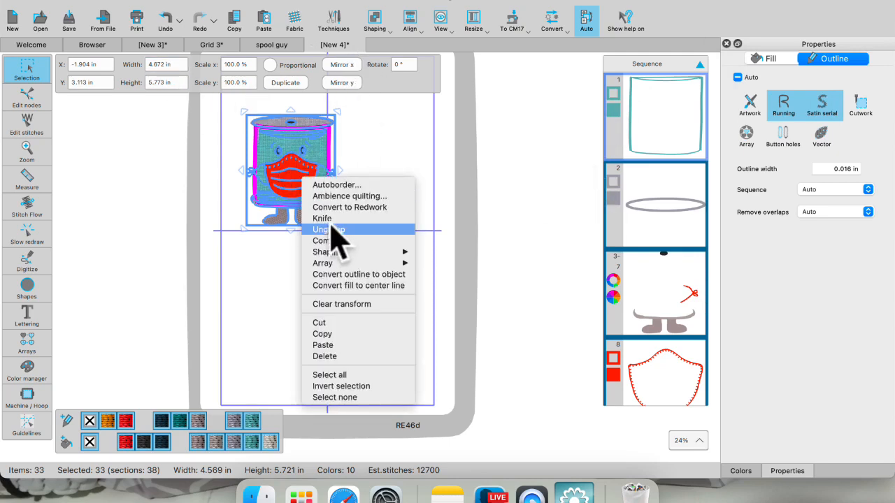
click(329, 230)
click(375, 191)
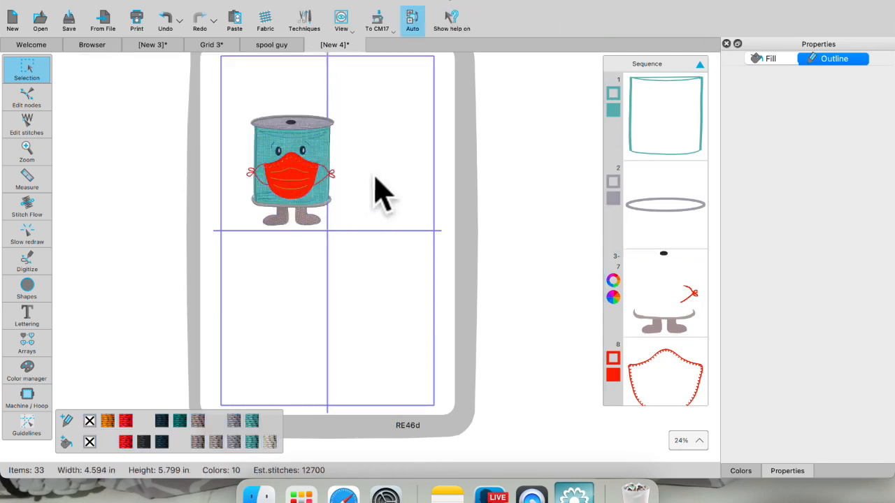
Examine the ungrouped spool guy's individual objects in sequence order and inspect its stitching up close.
click(647, 140)
click(643, 210)
click(656, 283)
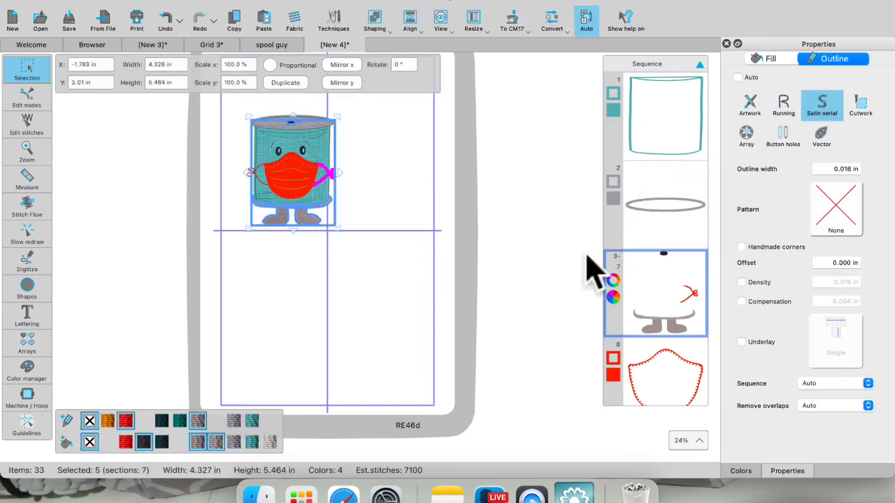
click(377, 199)
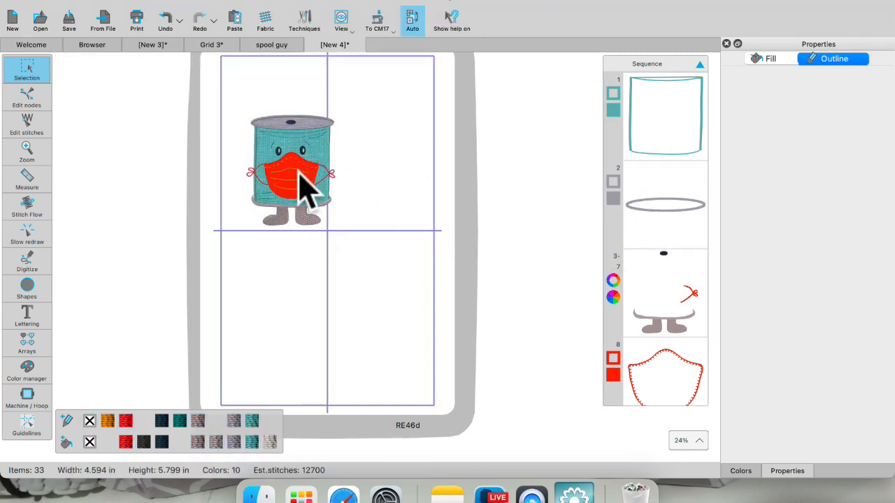
scroll(299, 172, up, 1)
scroll(300, 183, up, 5)
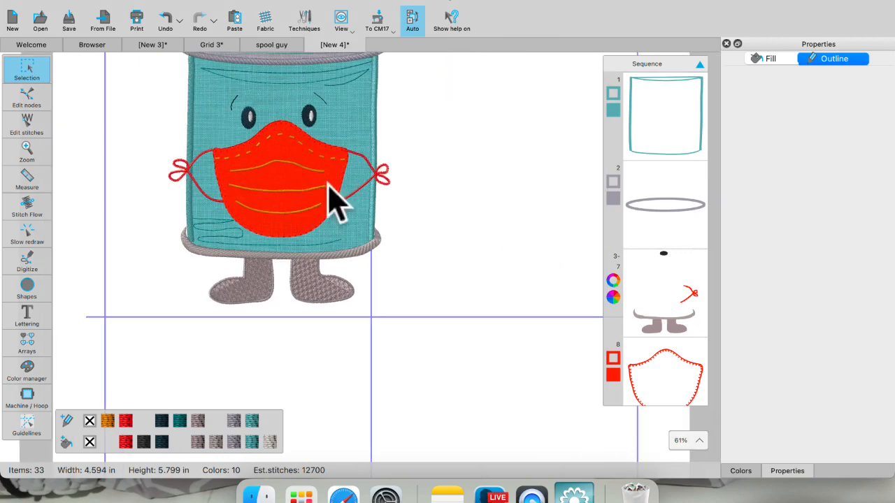
scroll(314, 184, up, 5)
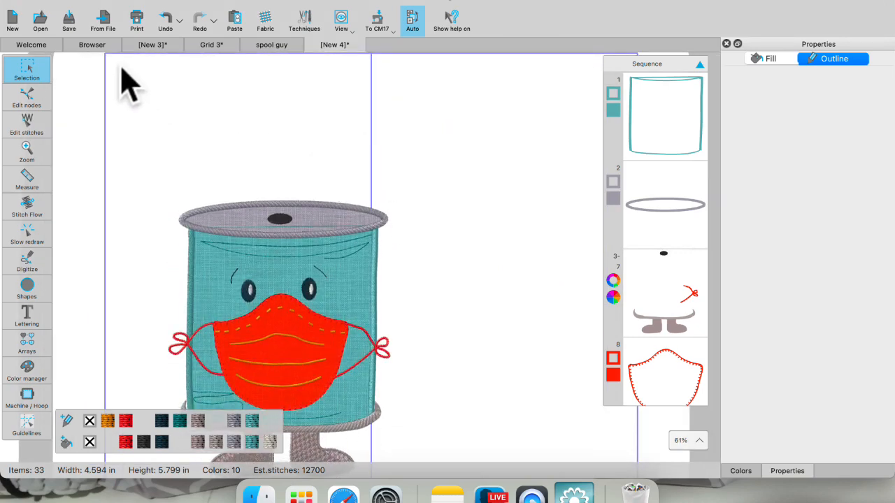
Open the Ready to sew.jpx mushroom design from the Desktop's Clipart library folder.
click(94, 46)
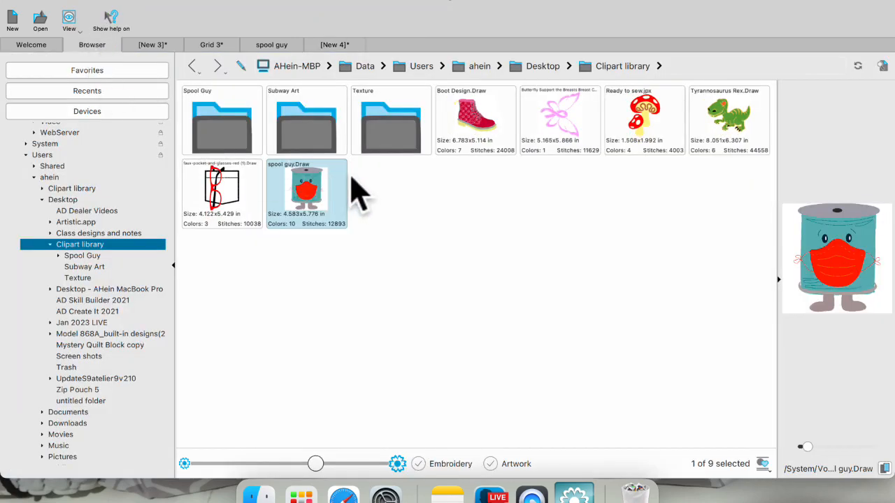
double_click(643, 129)
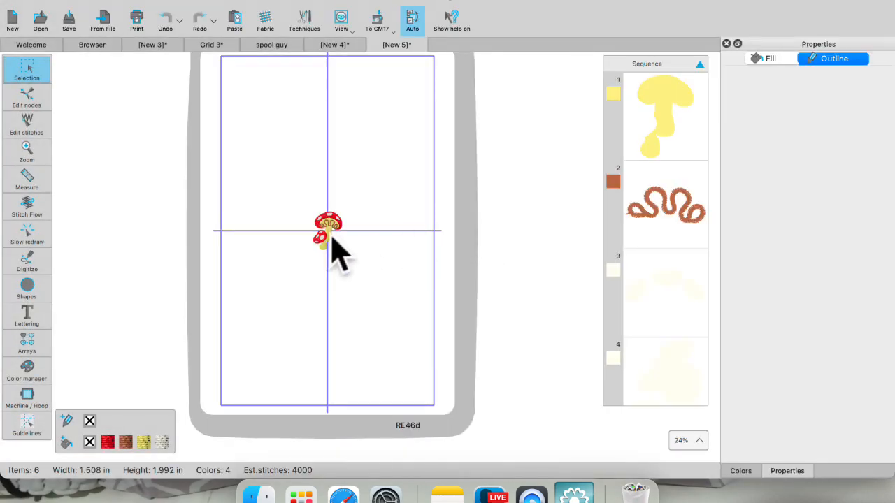
scroll(334, 252, up, 6)
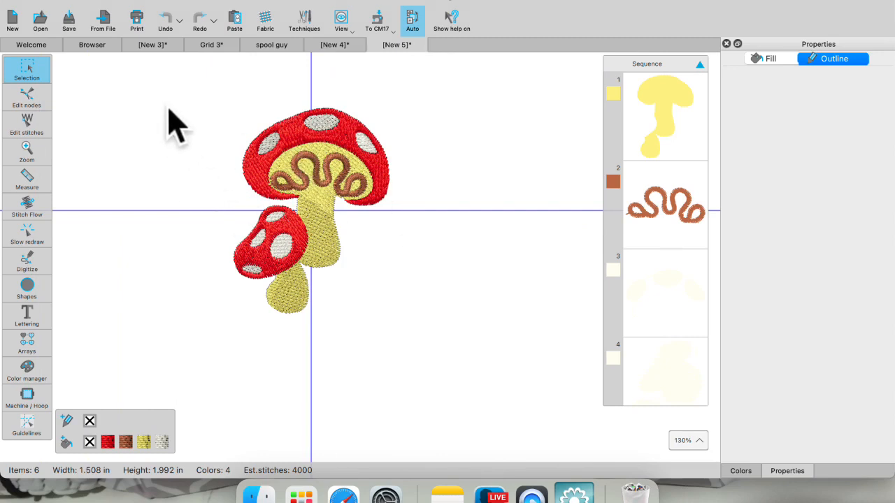
Create a clipart named 01 mushroom from the whole mushroom design with a diagonal placement vector from upper left to lower right, and close the library.
click(168, 84)
drag(169, 83, 452, 373)
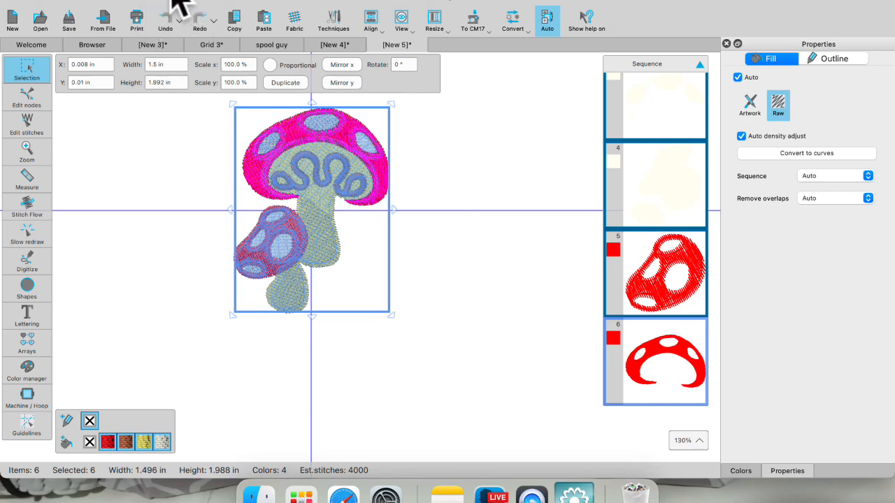
click(173, 2)
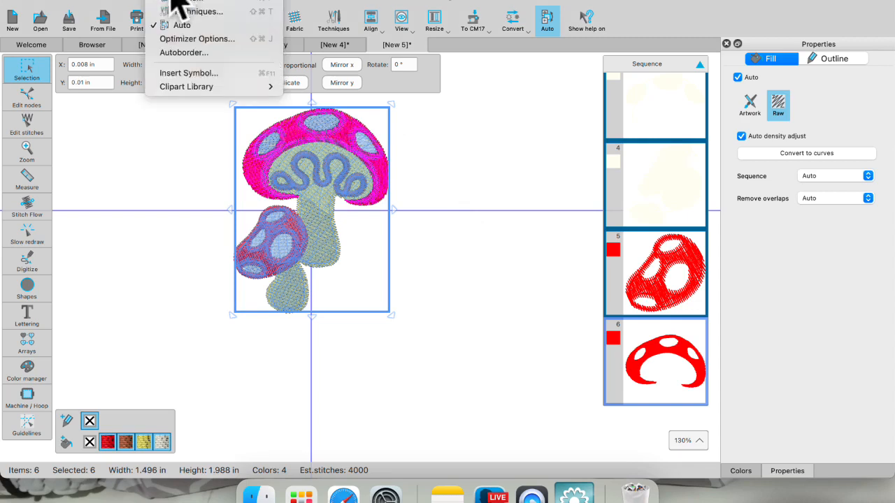
mouse_move(172, 89)
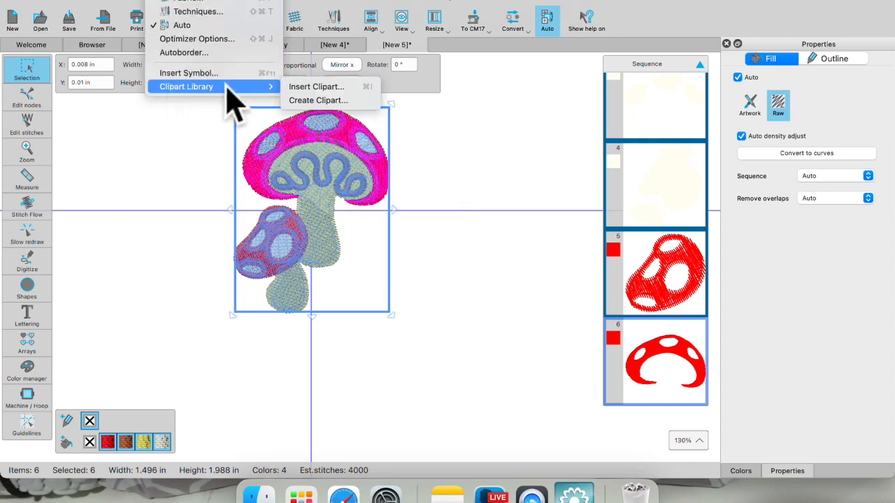
click(293, 101)
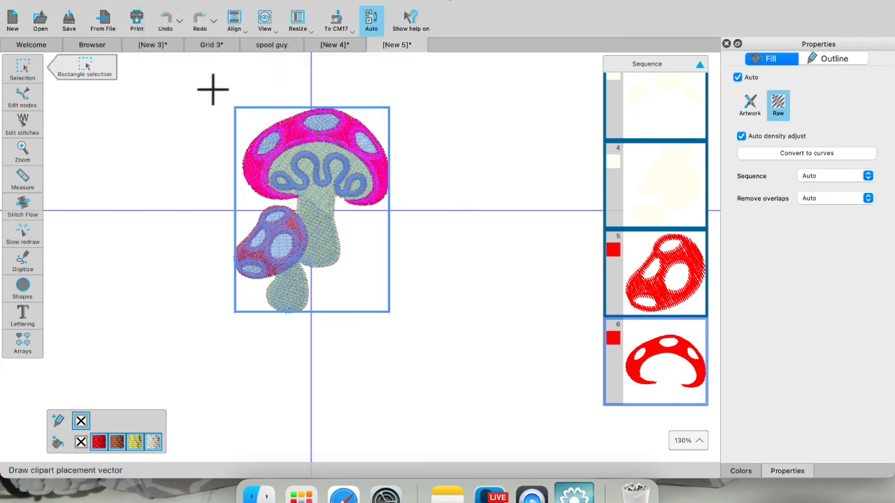
drag(211, 88, 418, 356)
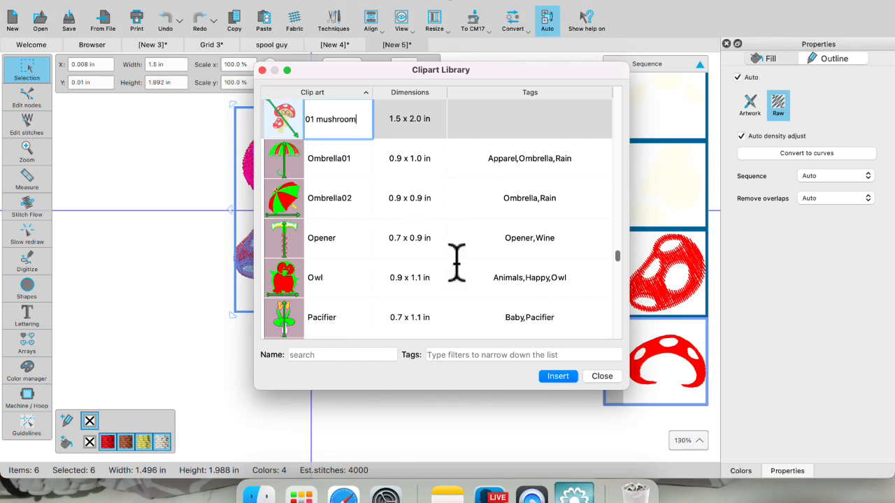
key(Return)
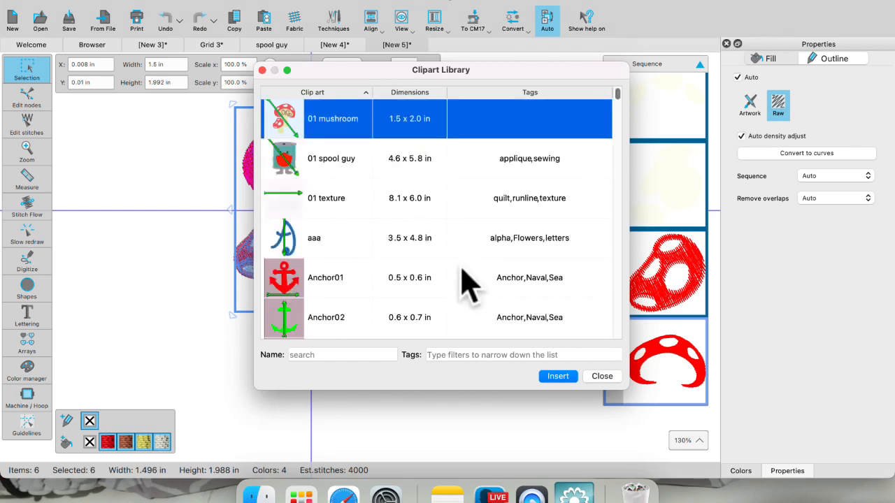
click(604, 378)
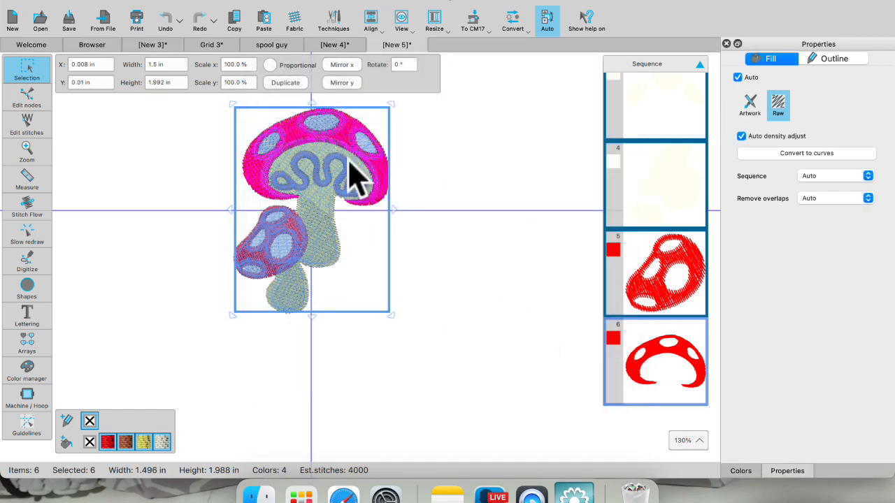
Try to insert the 01 mushroom clipart into the empty area beside the original mushroom using a diagonal placement vector.
click(147, 119)
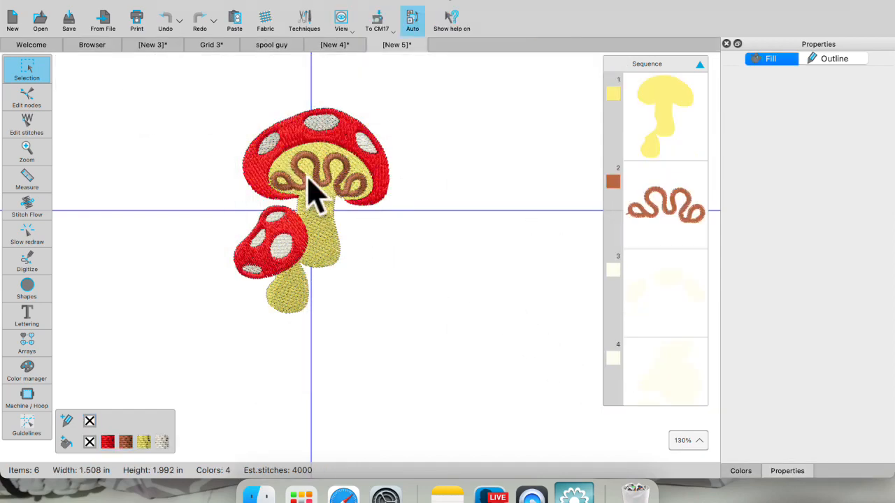
scroll(315, 189, right, 5)
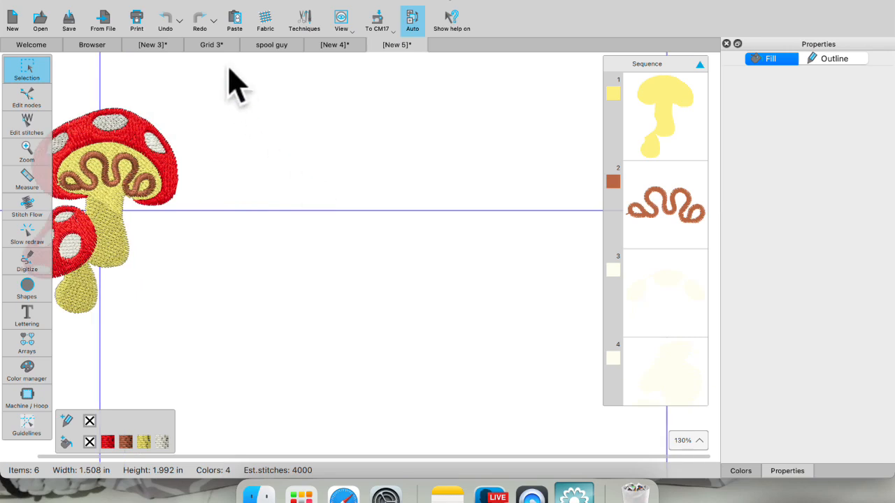
click(182, 1)
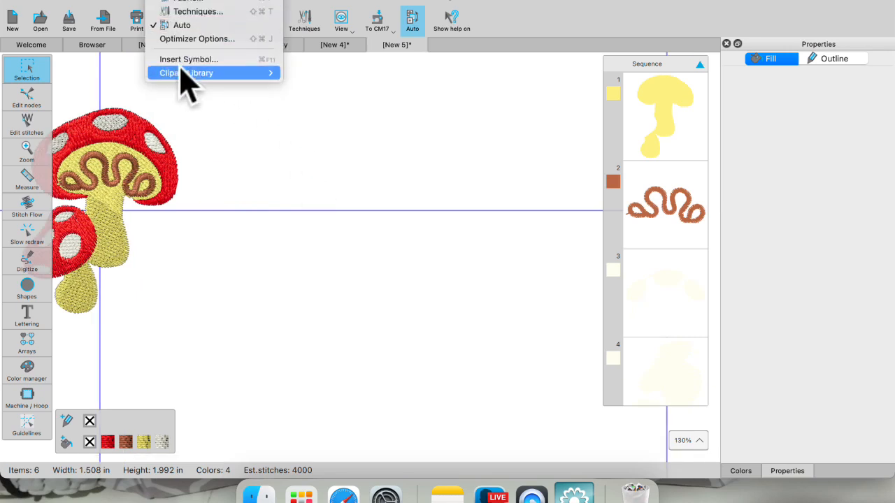
mouse_move(188, 75)
click(298, 77)
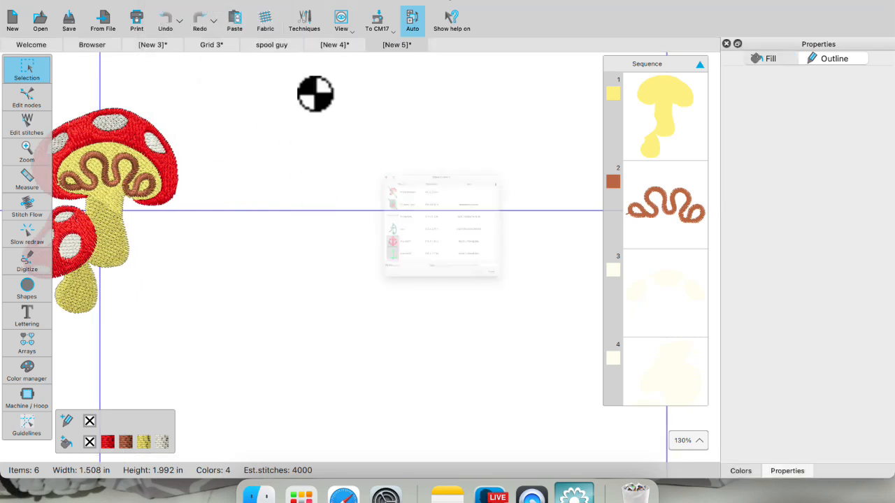
click(315, 117)
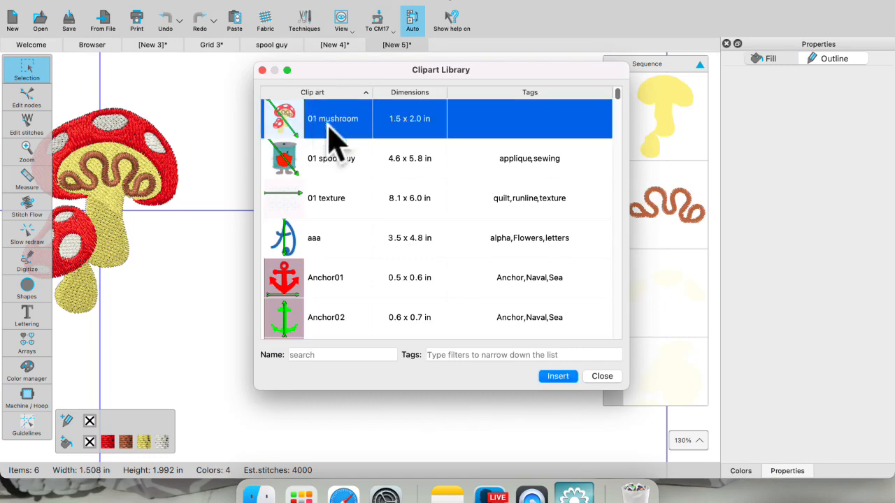
click(558, 378)
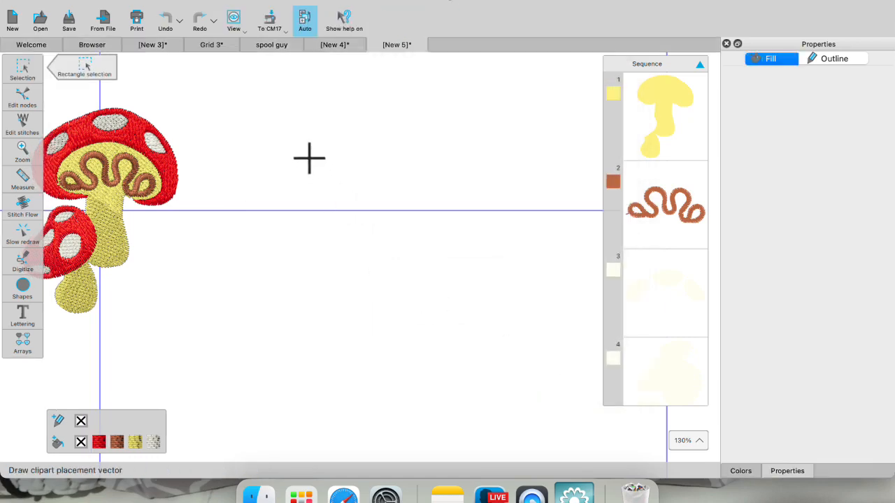
drag(309, 158, 474, 326)
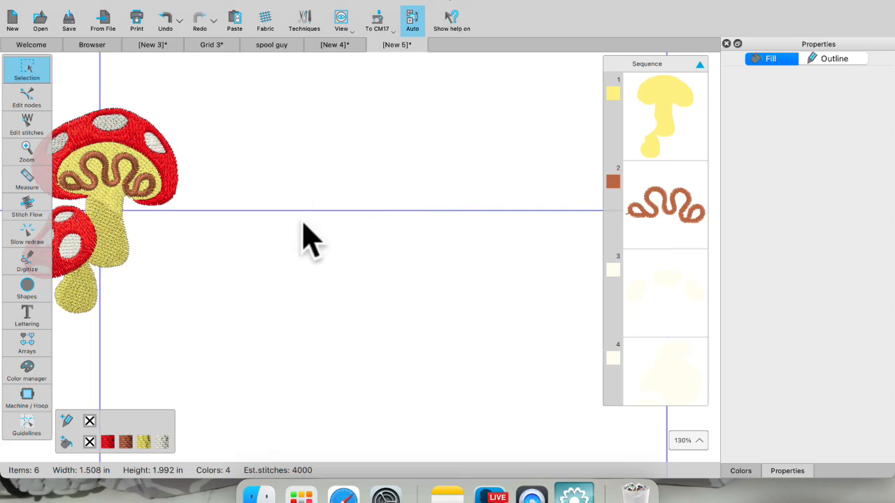
Try to edit the nodes of the large red mushroom cap, and switch the design's sequencing from Auto to Manual.
scroll(308, 224, left, 3)
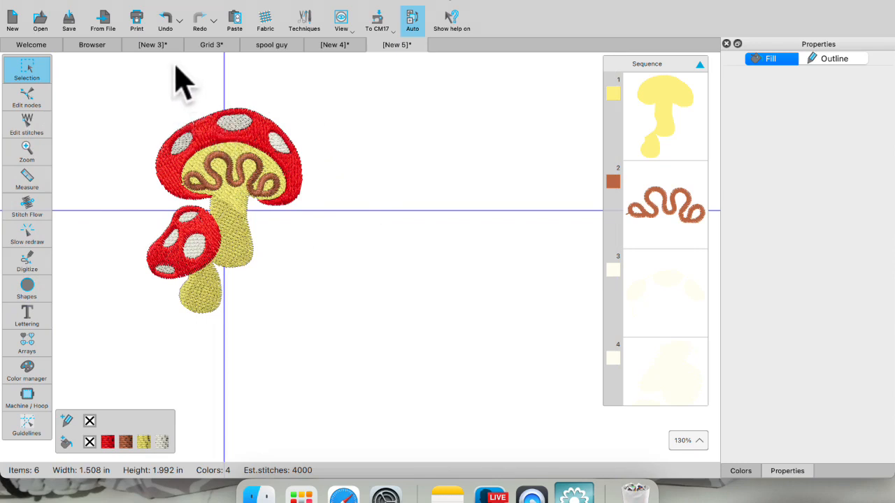
click(193, 132)
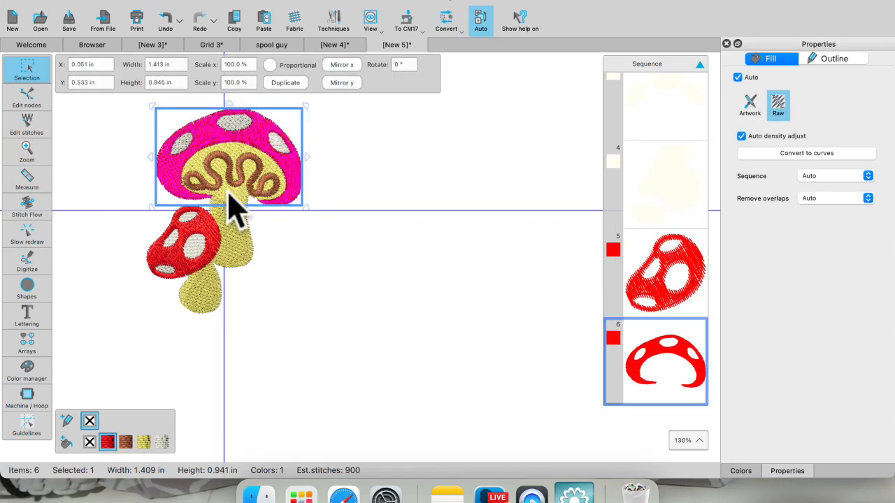
click(31, 102)
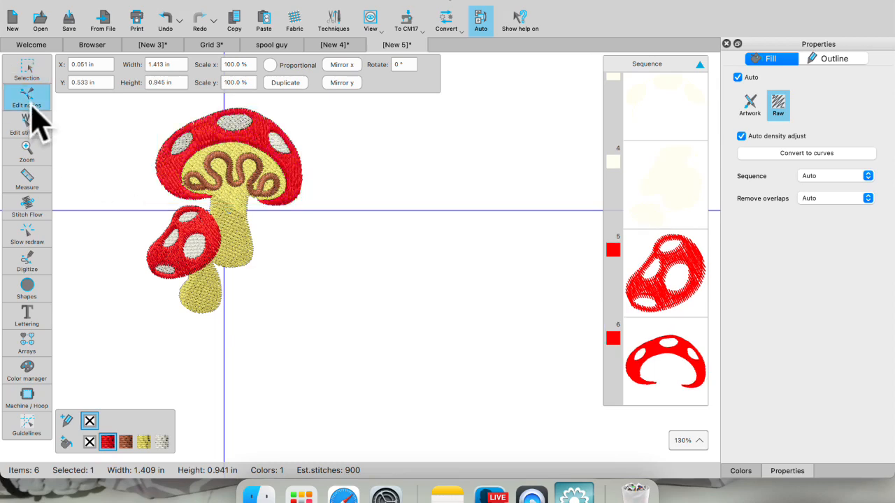
click(155, 144)
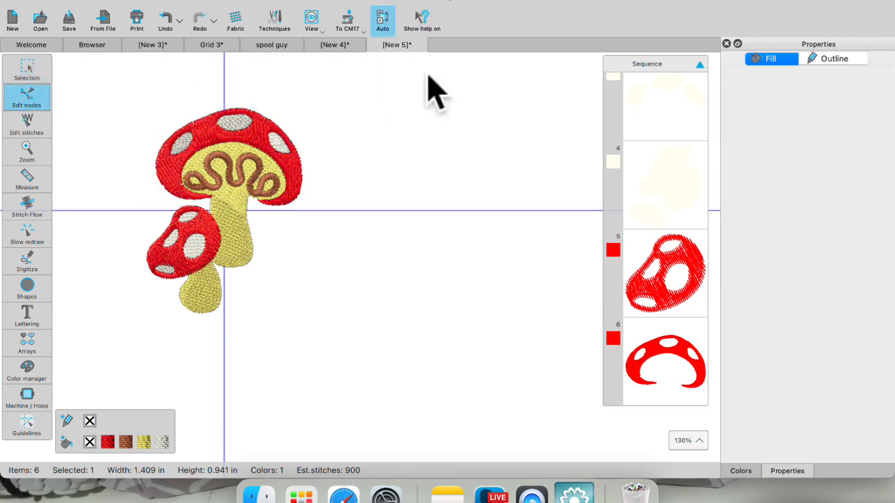
click(383, 21)
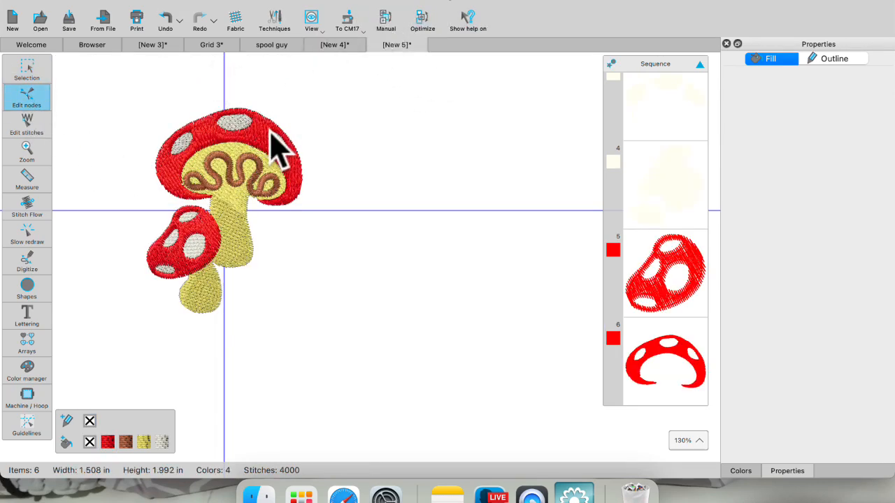
Select the large red mushroom cap and display its individual stitches for editing.
click(30, 70)
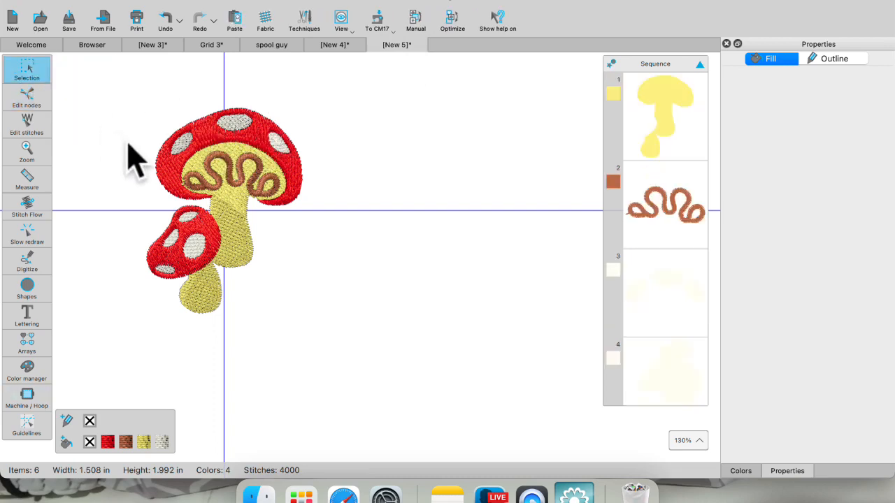
click(159, 183)
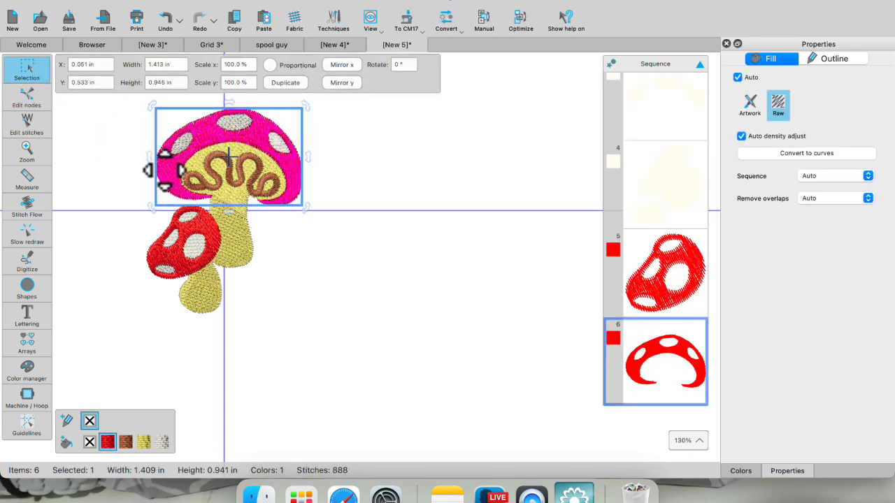
click(31, 132)
scroll(161, 171, up, 8)
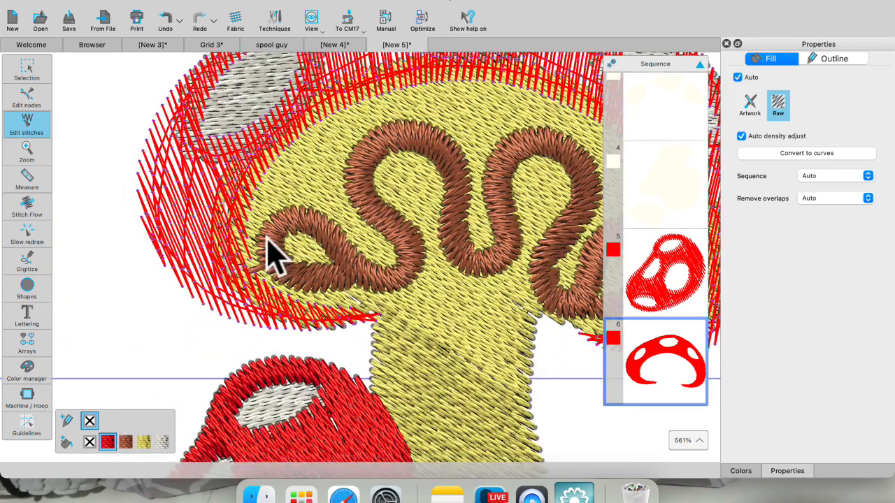
Edit the stitches of the brown squiggle by moving the outlying stitch point at its left end inward.
scroll(273, 251, up, 1)
click(276, 245)
scroll(289, 252, up, 5)
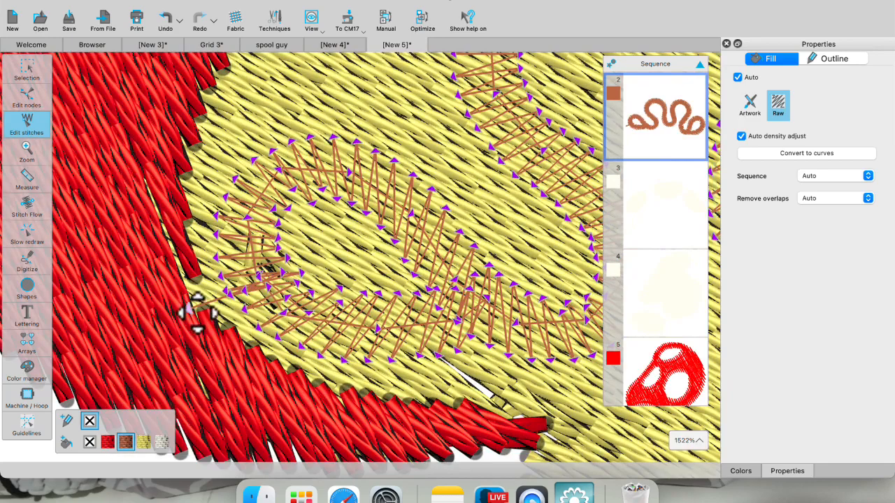
click(245, 301)
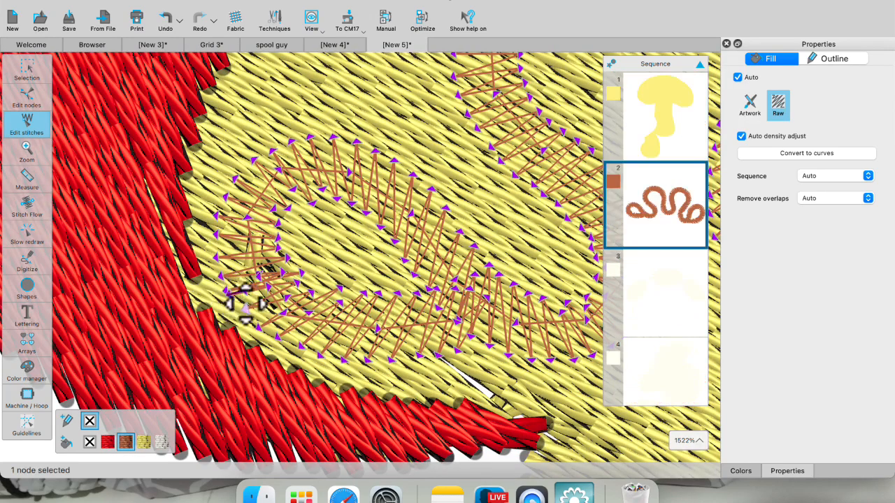
Convert the large red mushroom cap's raw stitches to curves and change its fill type to Satin.
scroll(276, 307, down, 10)
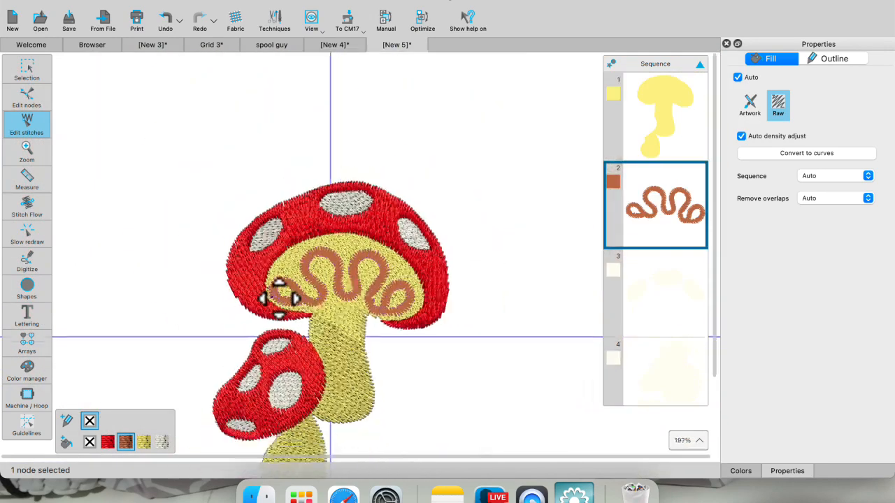
scroll(410, 286, down, 2)
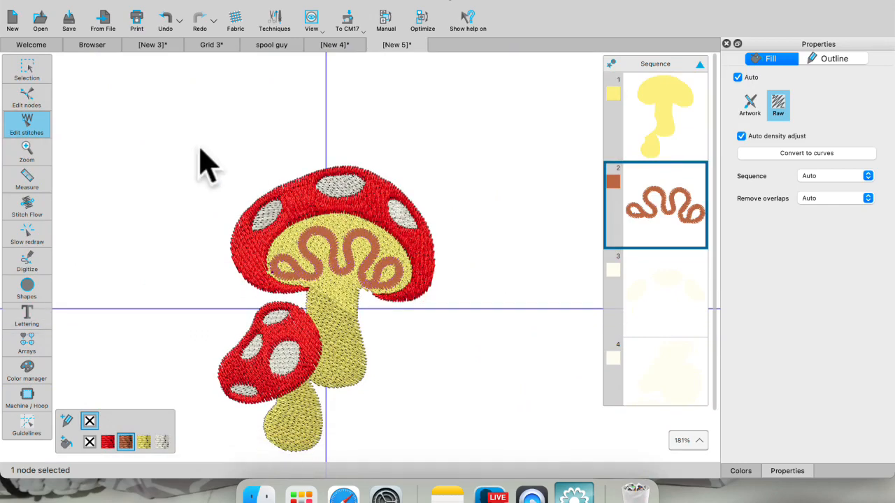
click(28, 76)
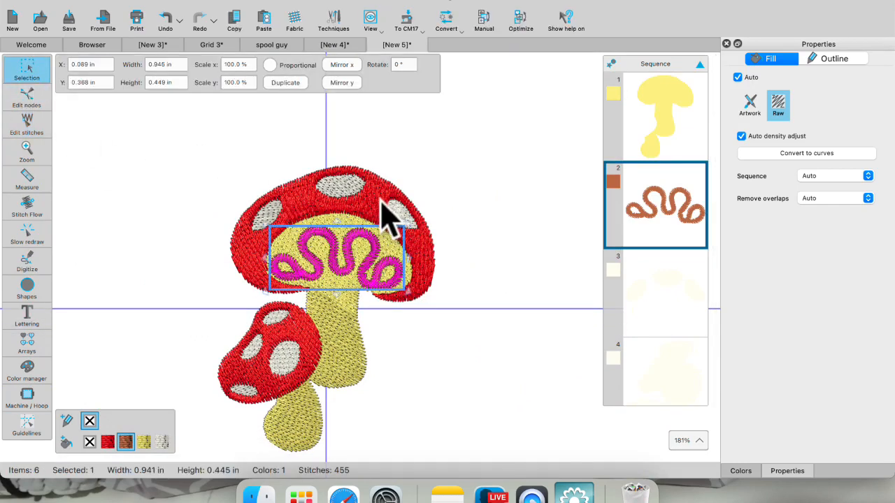
click(389, 220)
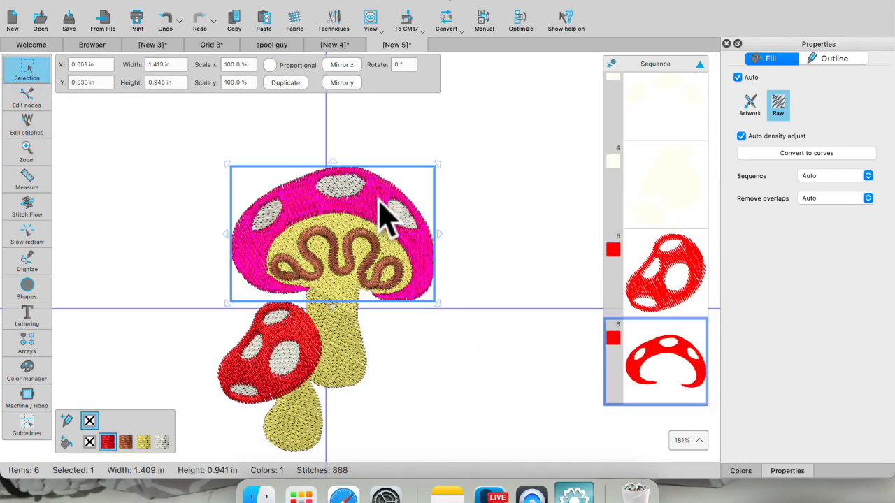
click(189, 217)
drag(128, 150, 462, 442)
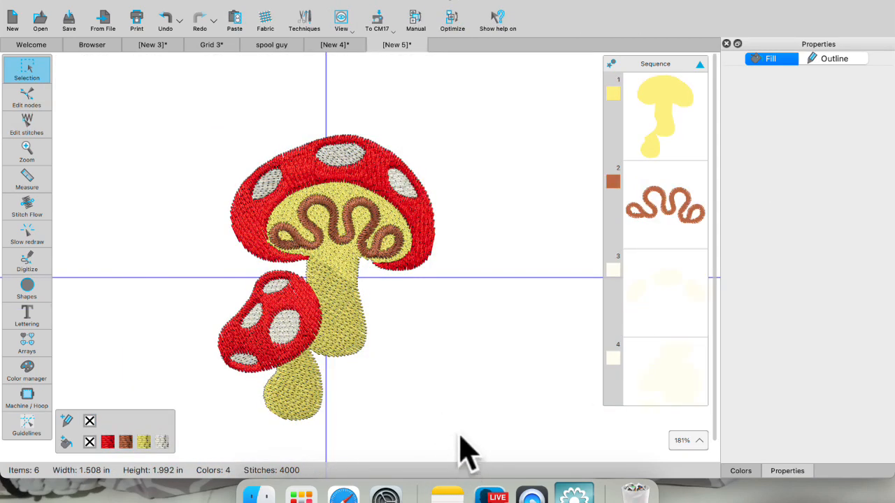
click(316, 182)
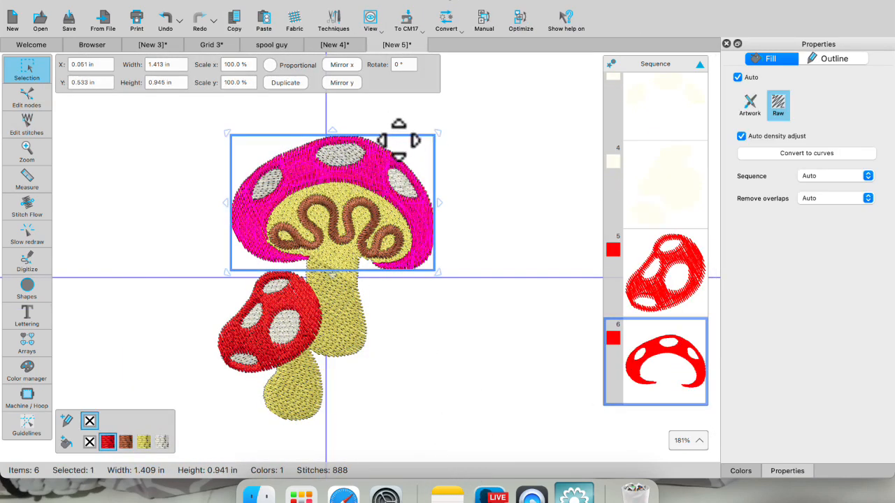
click(807, 152)
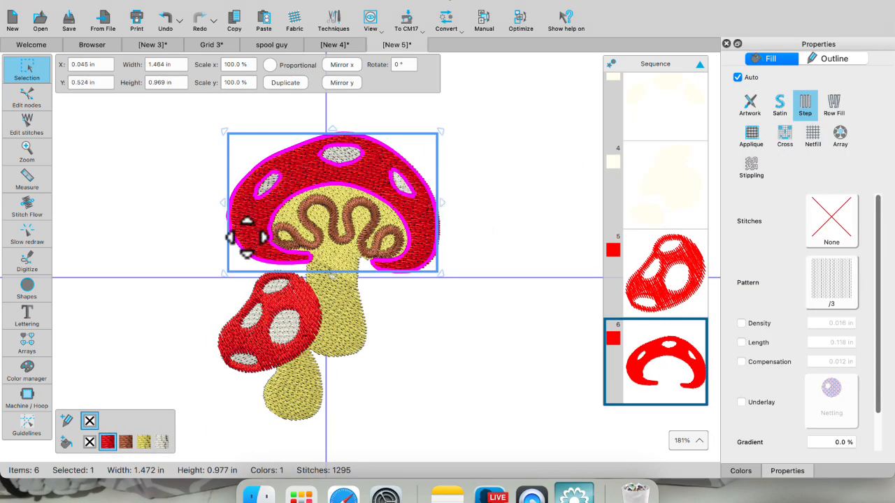
click(780, 103)
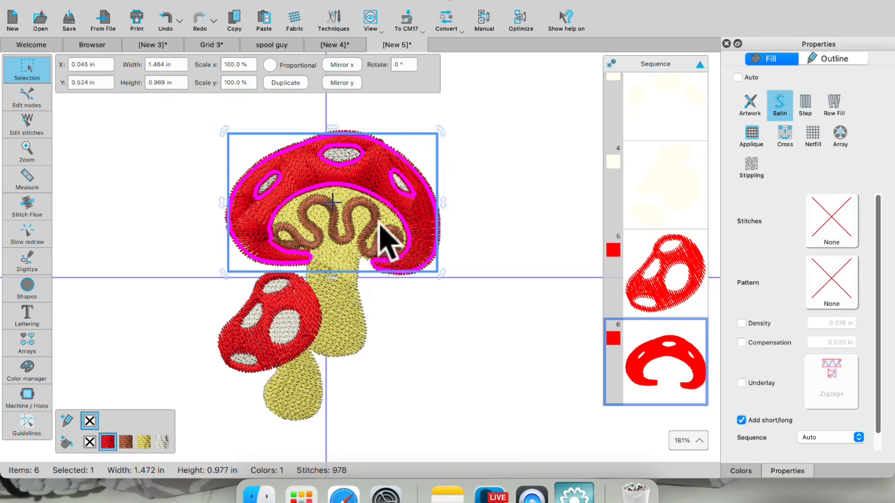
click(469, 216)
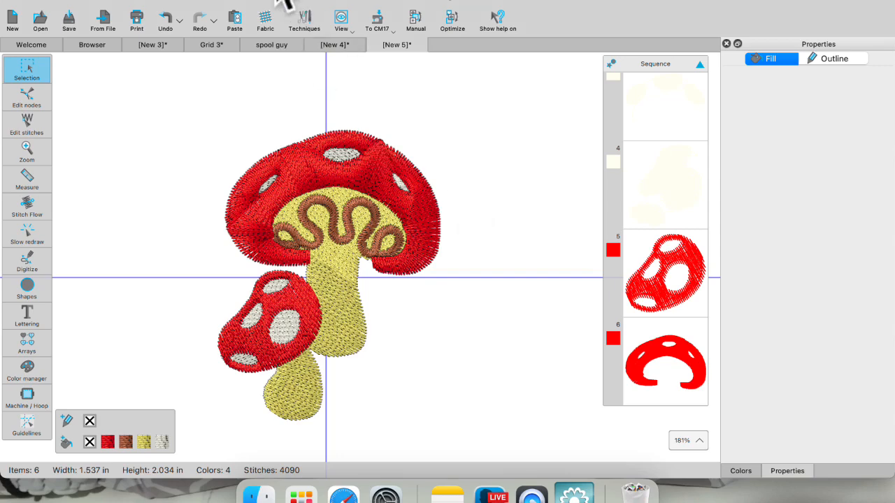
Open the Tyrannosaurus Rex.Draw design from the Clipart library folder and select the entire dinosaur.
click(101, 44)
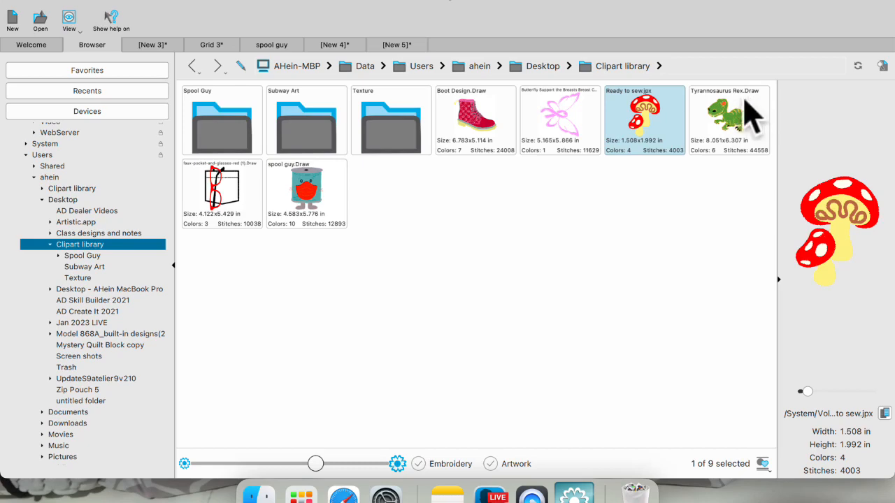
double_click(740, 128)
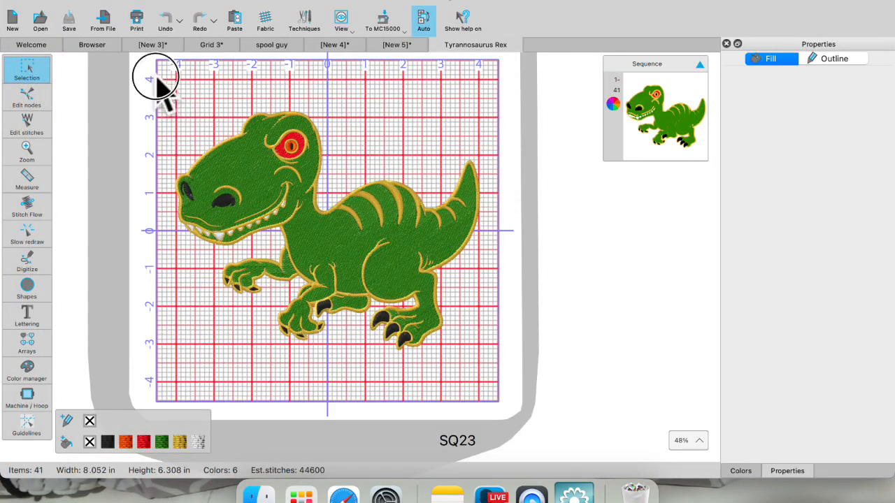
drag(156, 84, 464, 356)
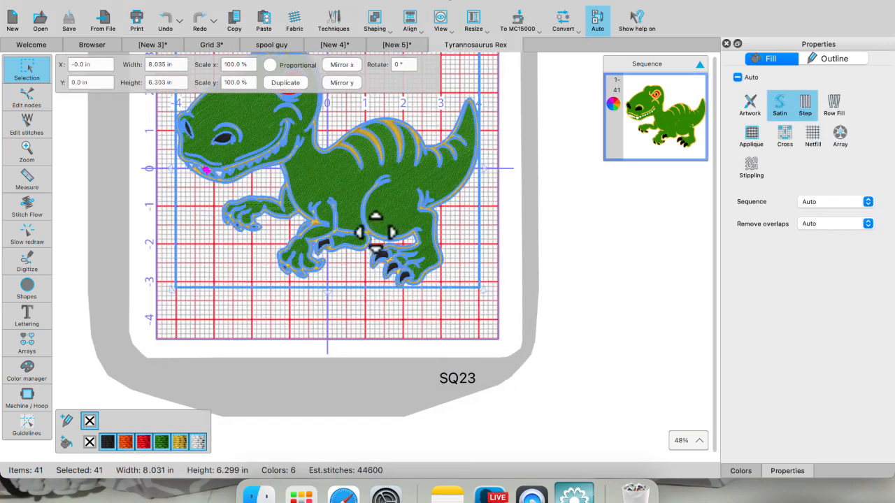
Create a clipart from the whole selected dinosaur with a diagonal placement vector and name it 01 dino.
scroll(378, 245, up, 3)
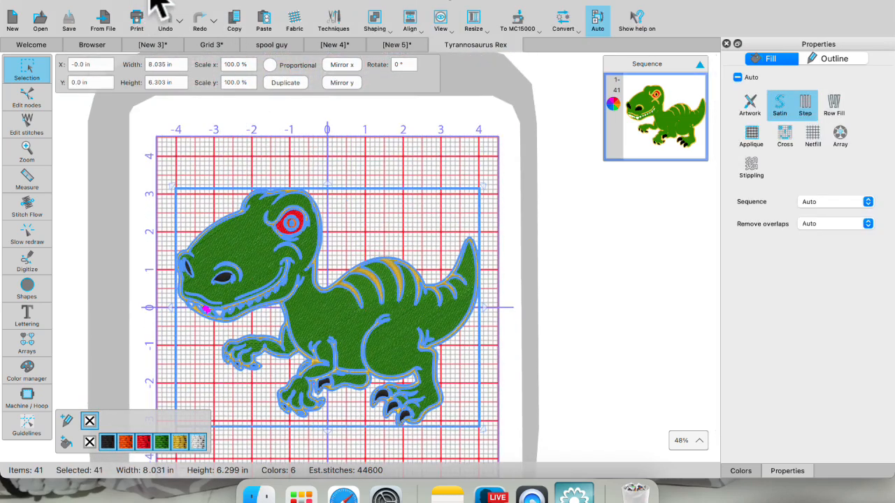
click(162, 2)
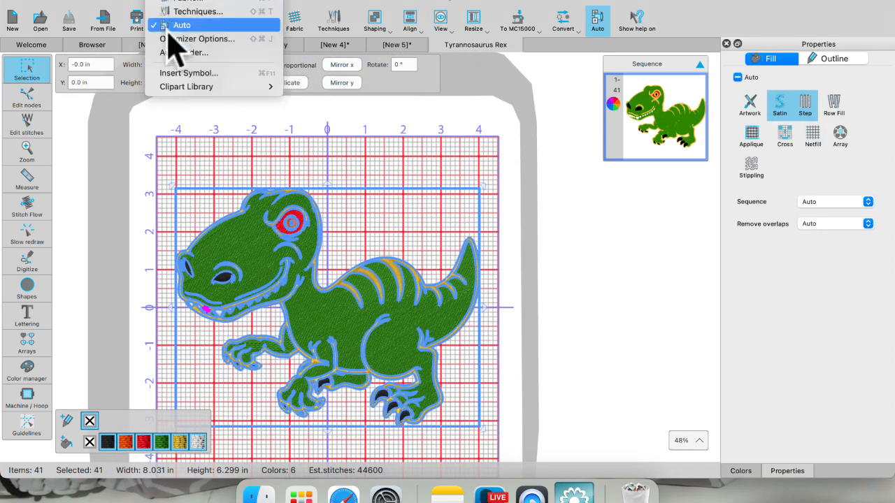
mouse_move(179, 87)
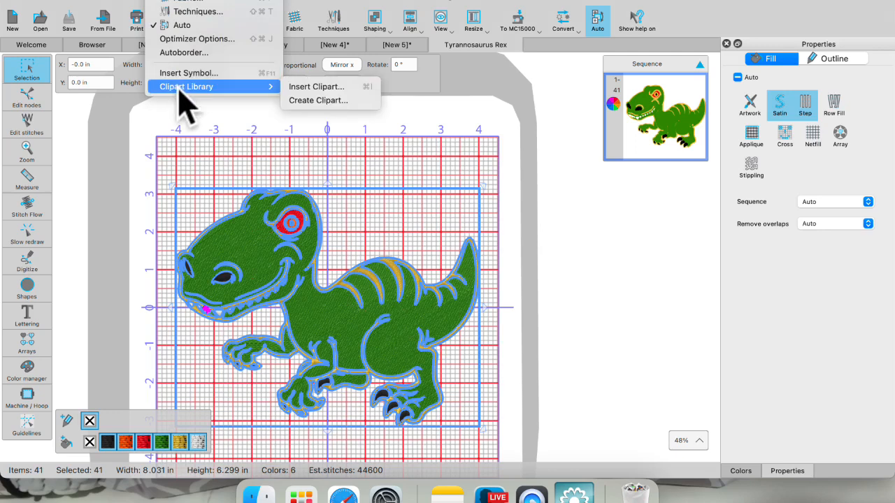
click(294, 98)
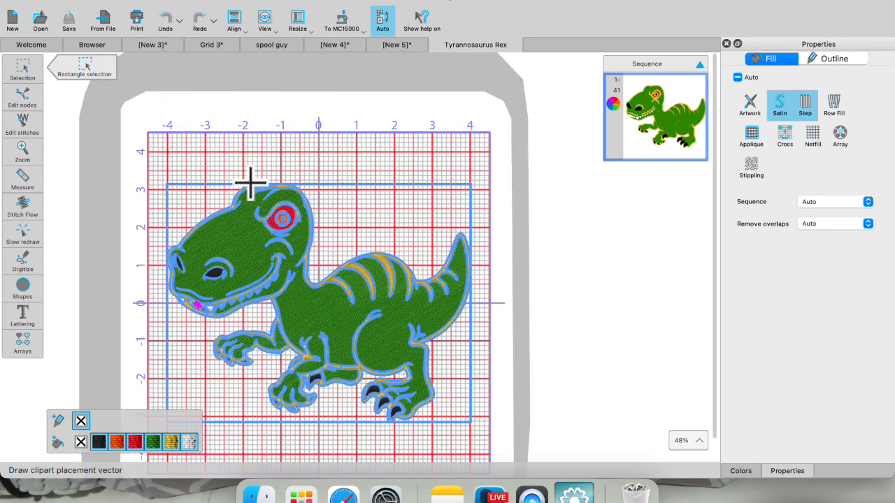
drag(154, 181, 464, 329)
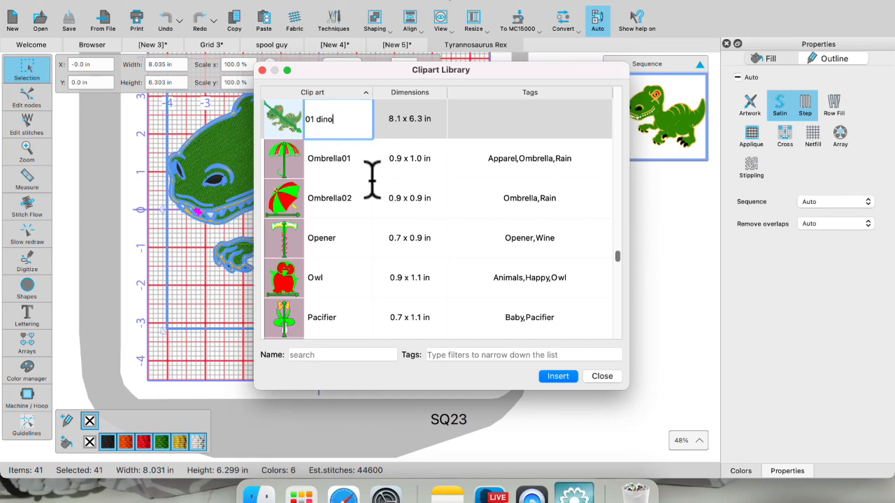
key(Return)
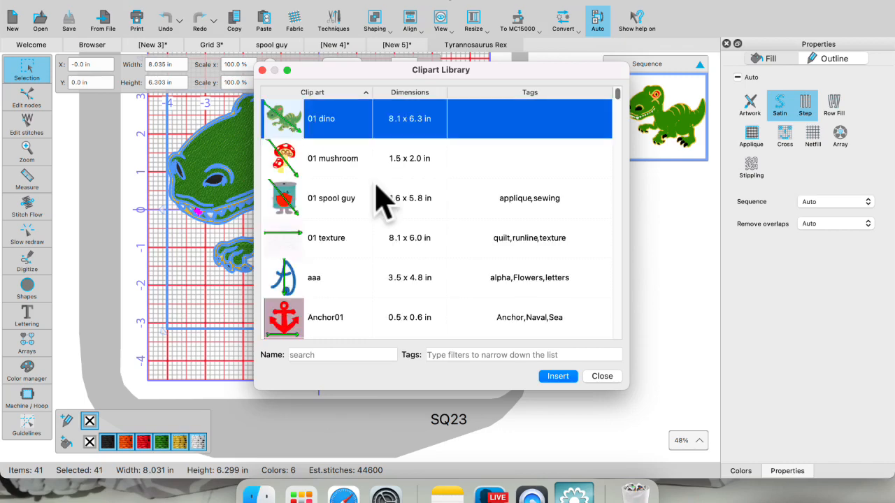
click(603, 377)
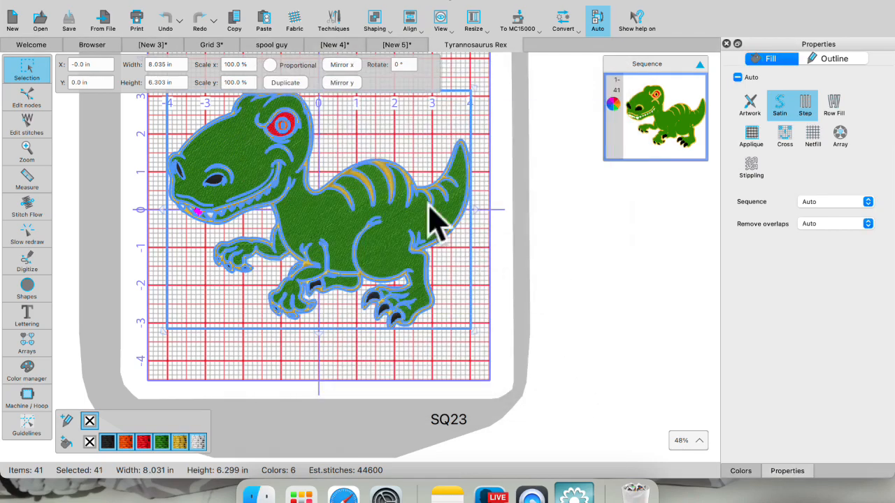
Insert the 01 dino clipart outside the hoop beside the original, using a short diagonal vector for a copy about 1.96 by 1.66 in.
click(173, 5)
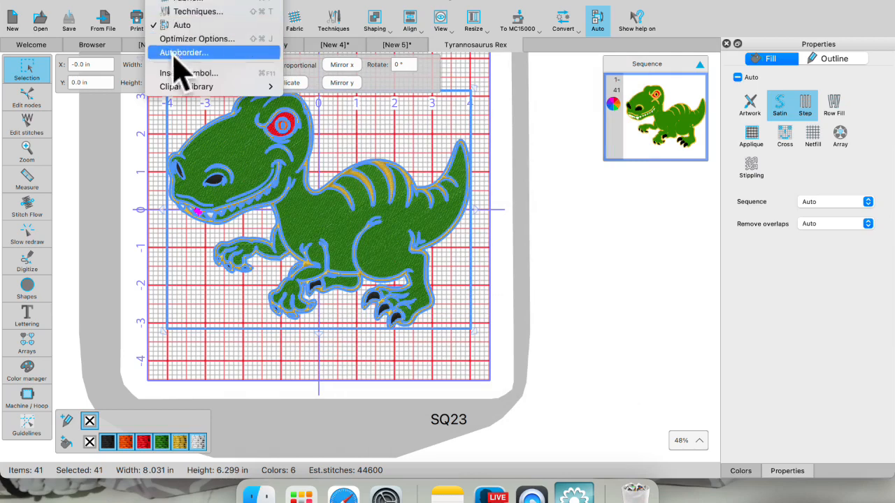
mouse_move(223, 87)
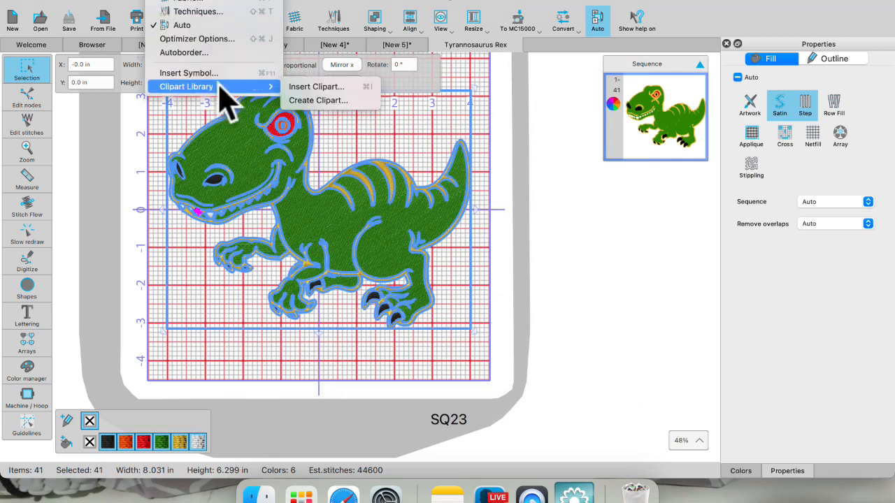
click(310, 100)
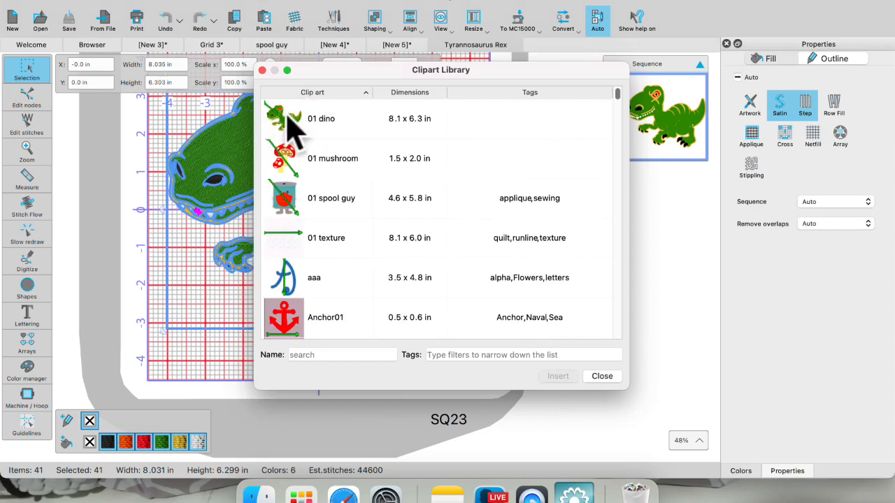
click(297, 122)
click(558, 376)
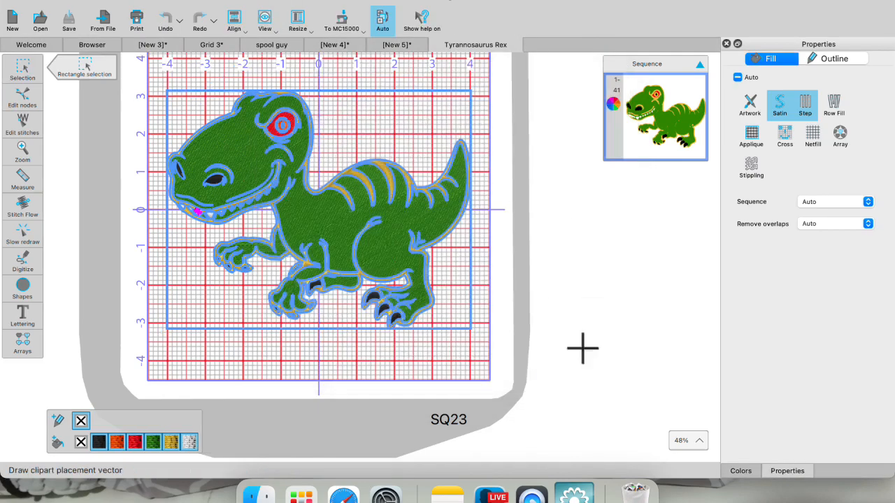
drag(573, 283, 640, 357)
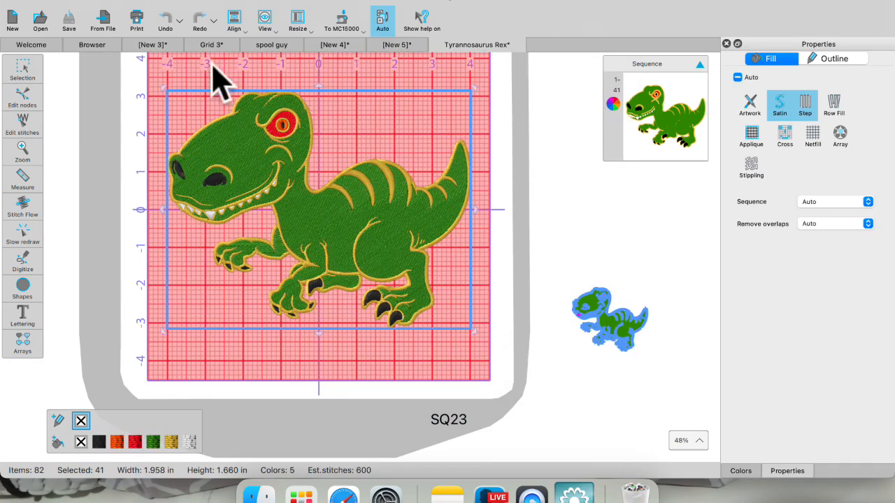
Delete the 01 mushroom clipart from the Clipart Library.
click(173, 1)
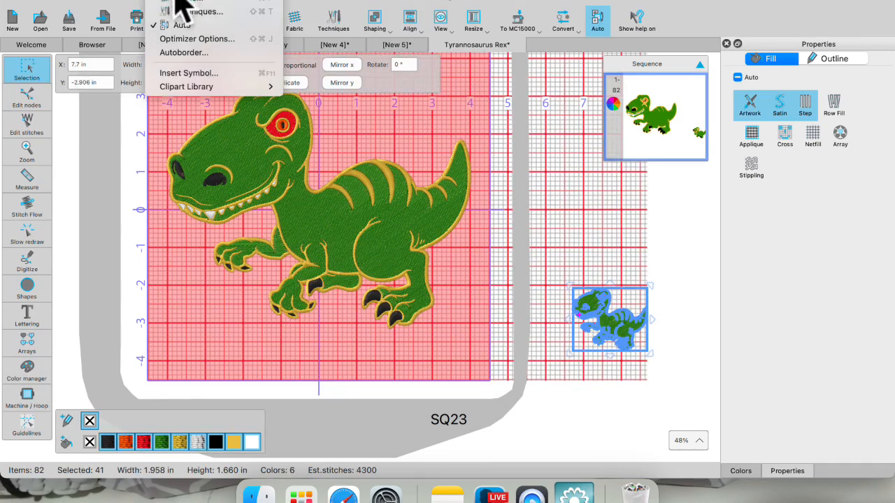
mouse_move(183, 88)
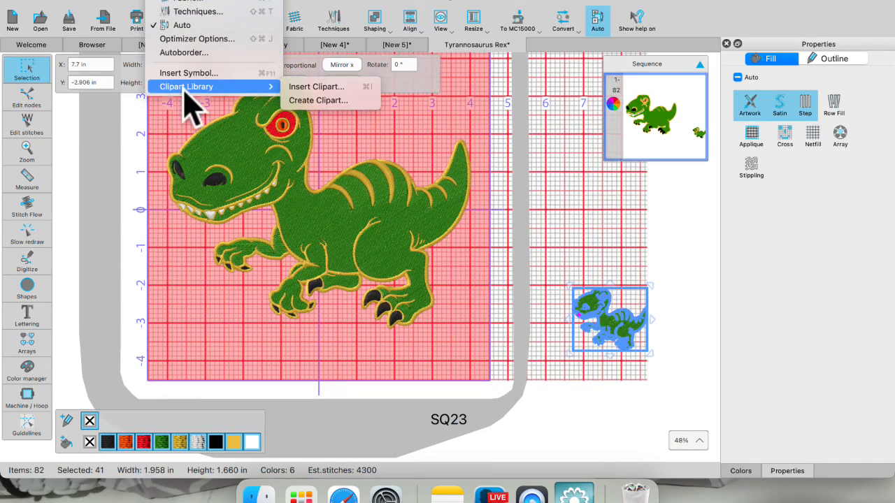
click(311, 87)
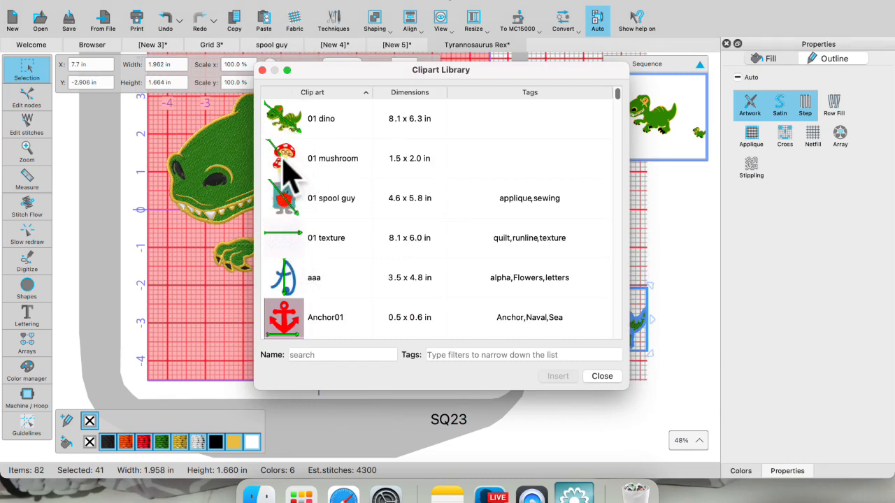
click(289, 171)
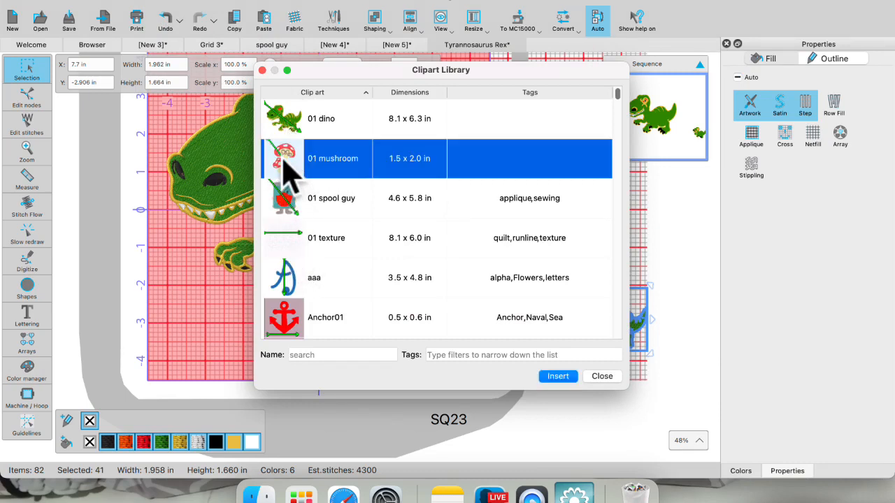
right_click(290, 172)
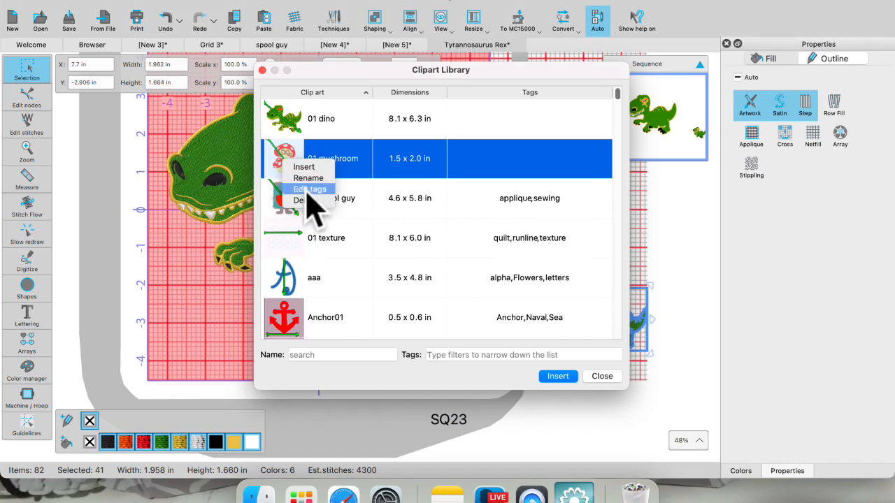
click(307, 202)
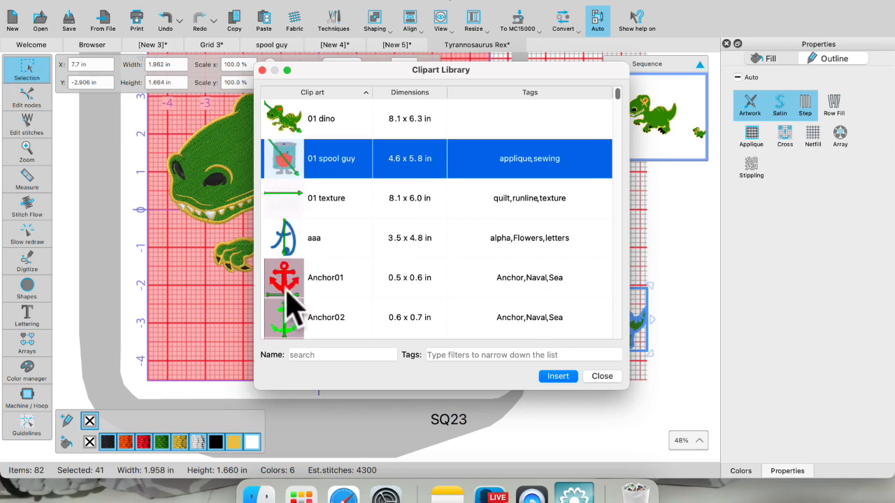
click(602, 377)
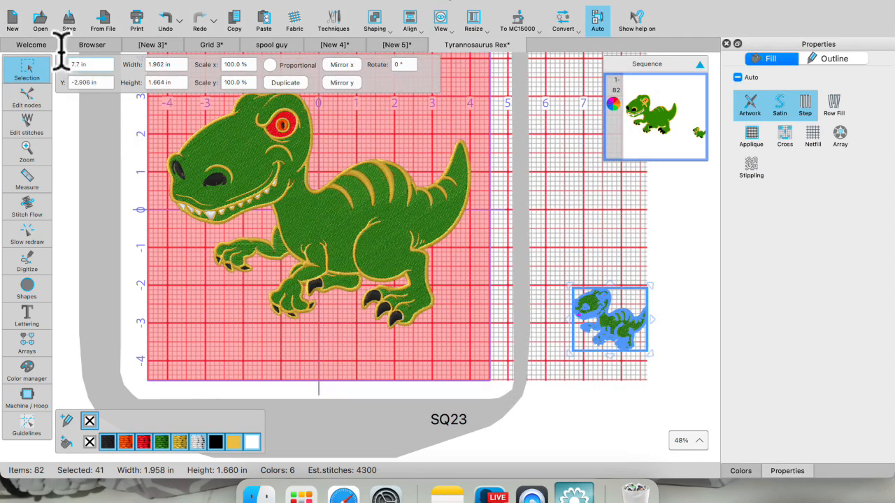
Create a new design and draw a small five-petal flower inside the hoop with the Freehand shape tool, above and left of centre.
click(12, 21)
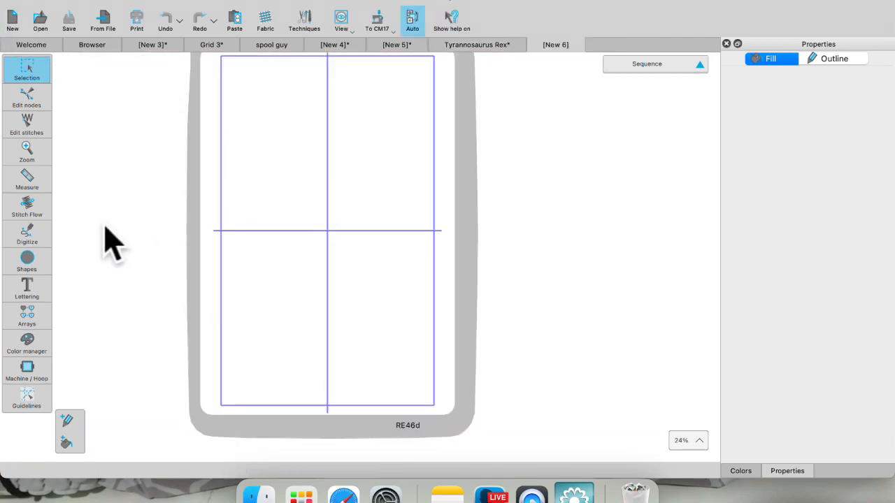
click(32, 234)
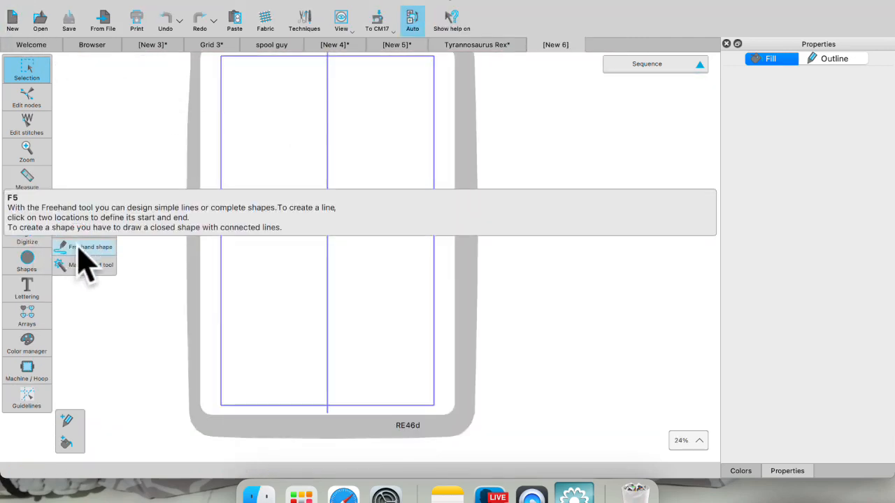
click(77, 248)
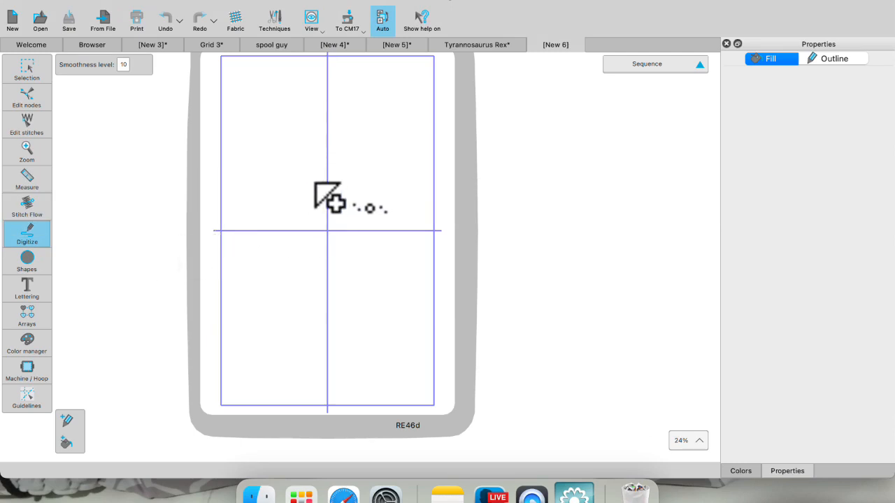
mouse_move(310, 192)
mouse_down()
mouse_move(286, 173)
mouse_move(294, 155)
mouse_move(306, 180)
mouse_move(309, 165)
mouse_move(329, 157)
mouse_move(334, 171)
mouse_move(318, 179)
mouse_move(340, 180)
mouse_move(345, 196)
mouse_move(323, 192)
mouse_move(315, 216)
mouse_move(304, 209)
mouse_move(305, 183)
mouse_up()
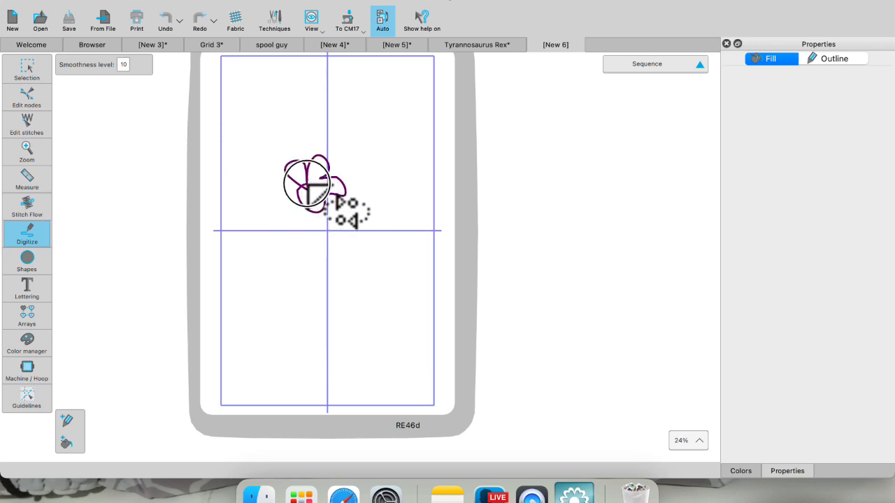
Continue the freehand line from the petals into a curved stem with two leaves, completing a flower about 5.4 by 6.9 in.
mouse_move(312, 188)
mouse_down()
mouse_move(284, 184)
mouse_move(268, 282)
mouse_move(291, 245)
mouse_move(323, 244)
mouse_move(313, 275)
mouse_move(263, 284)
mouse_move(271, 258)
mouse_move(247, 211)
mouse_move(241, 238)
mouse_move(265, 289)
mouse_up()
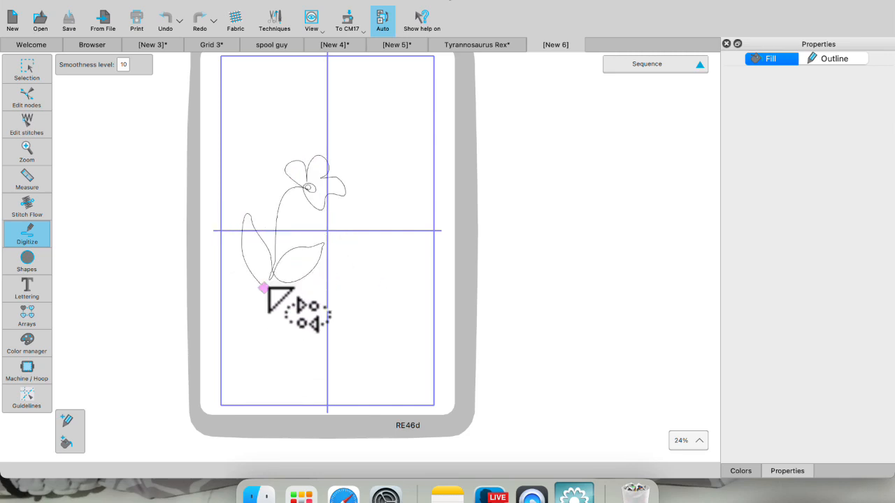
click(31, 72)
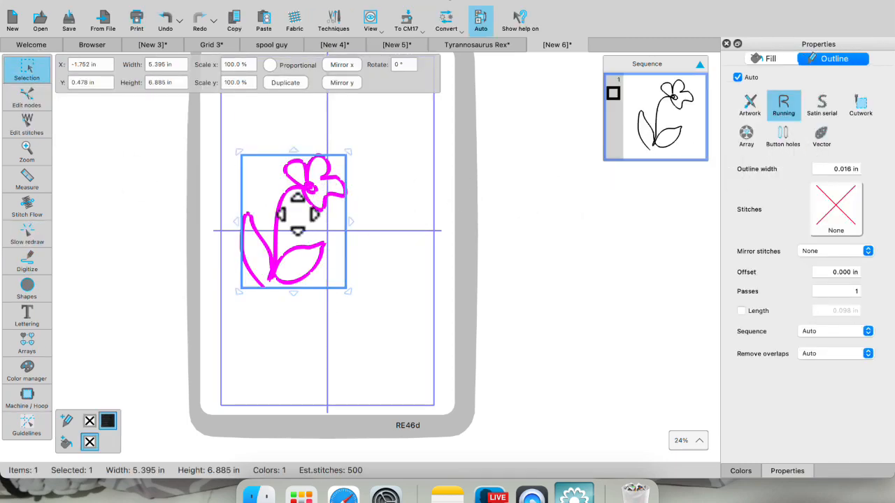
Edit the flower's nodes to clean up the hooked tip of the leaf on the stem's right side.
scroll(306, 227, up, 5)
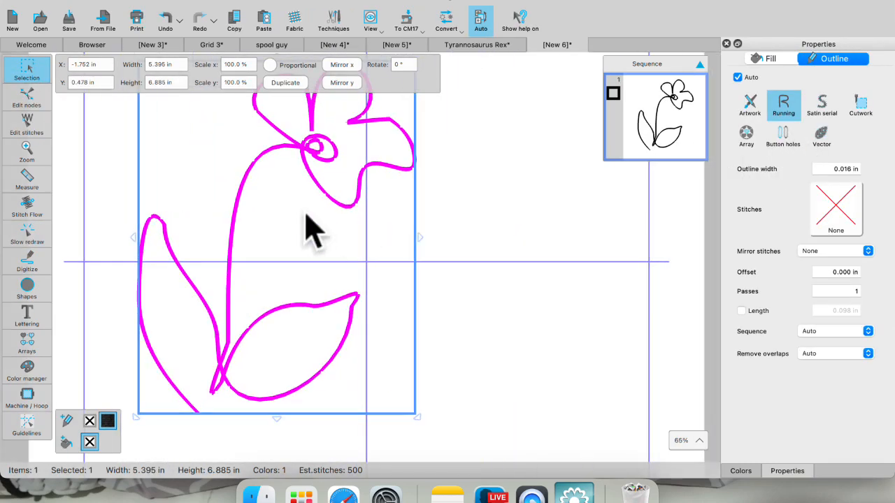
scroll(306, 215, up, 1)
click(26, 100)
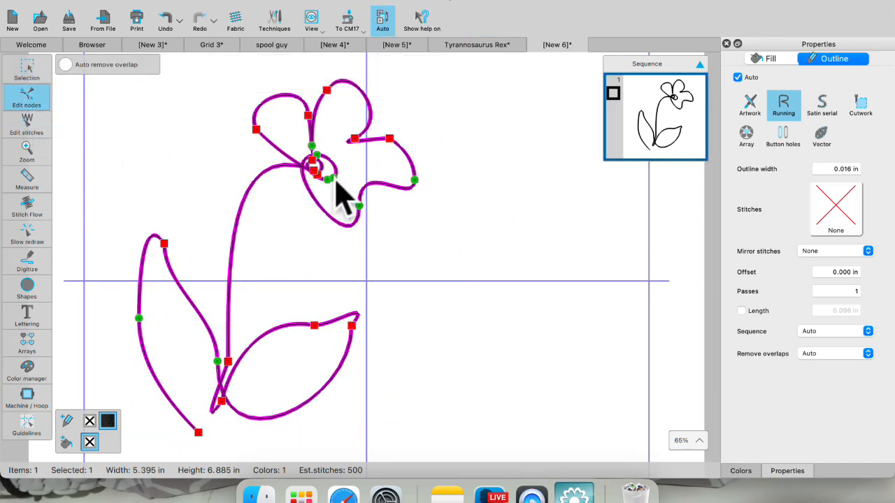
scroll(335, 196, down, 3)
scroll(339, 194, up, 6)
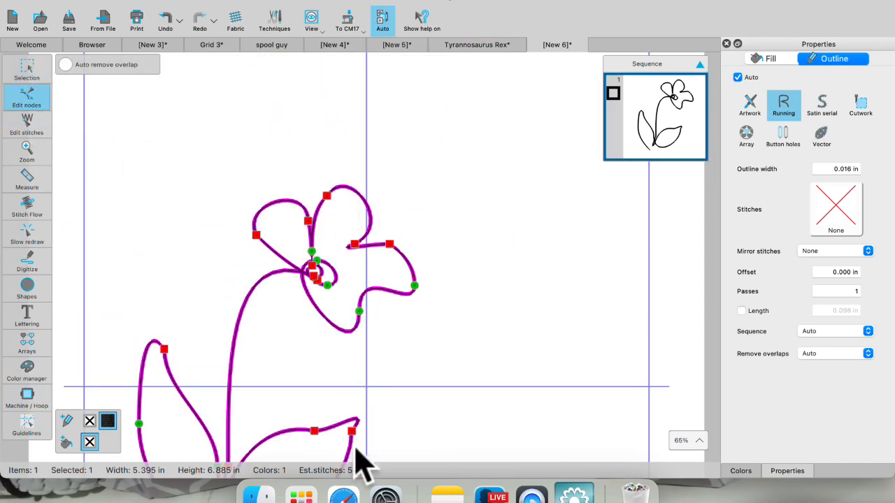
drag(355, 431, 357, 300)
drag(381, 271, 350, 290)
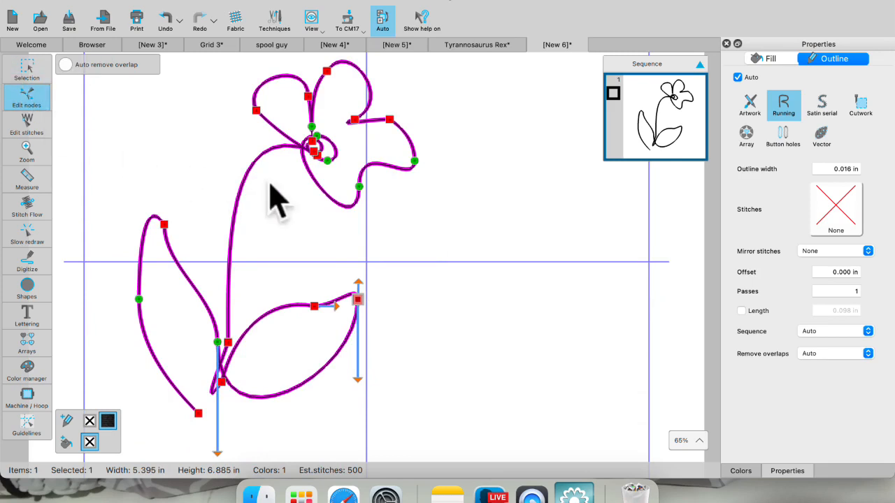
click(28, 70)
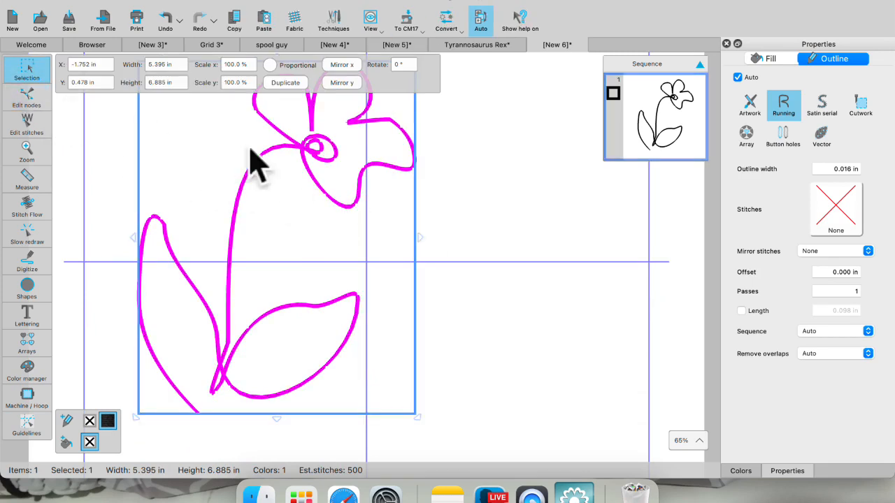
Create a clipart from the selected flower with a diagonal placement vector across it and name it 01 flower.
scroll(268, 173, down, 5)
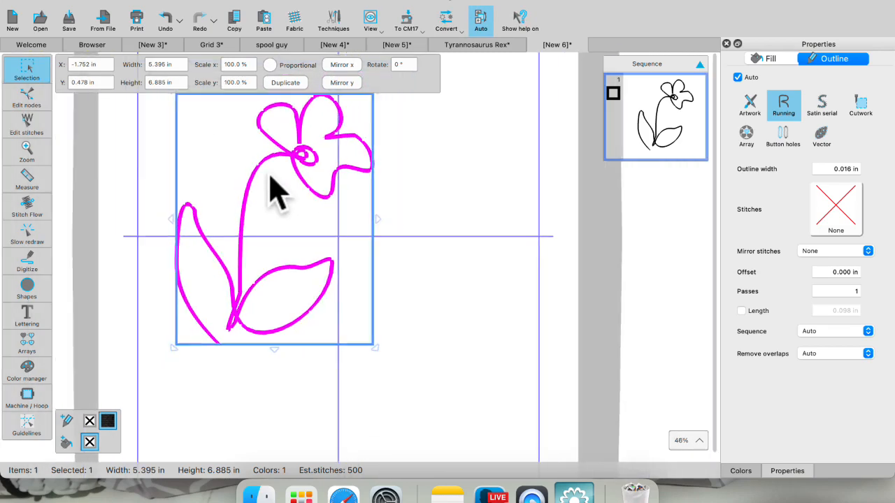
click(167, 2)
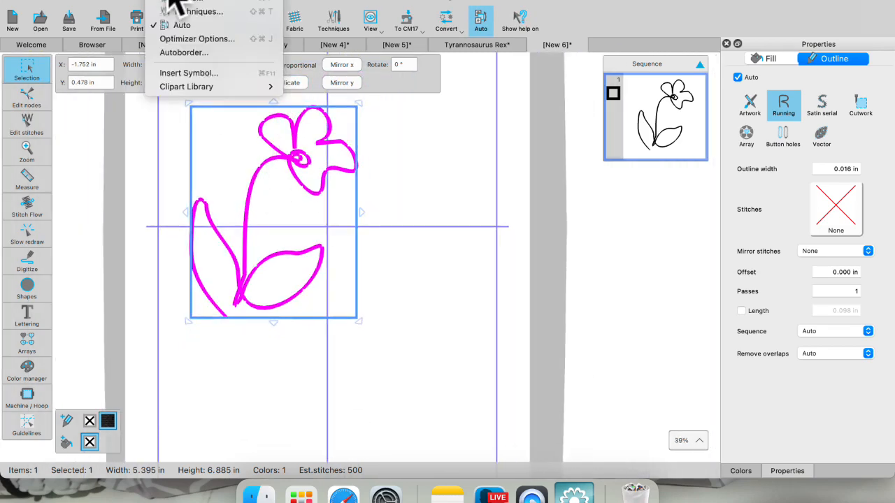
mouse_move(160, 84)
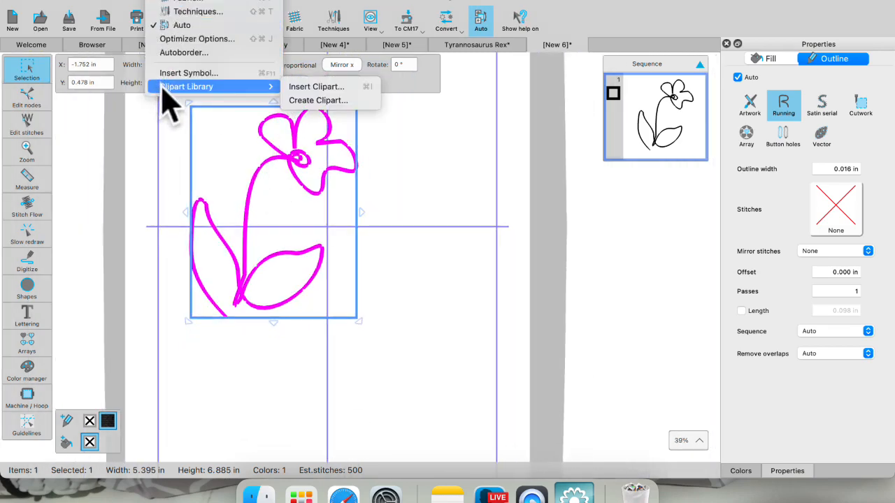
click(304, 102)
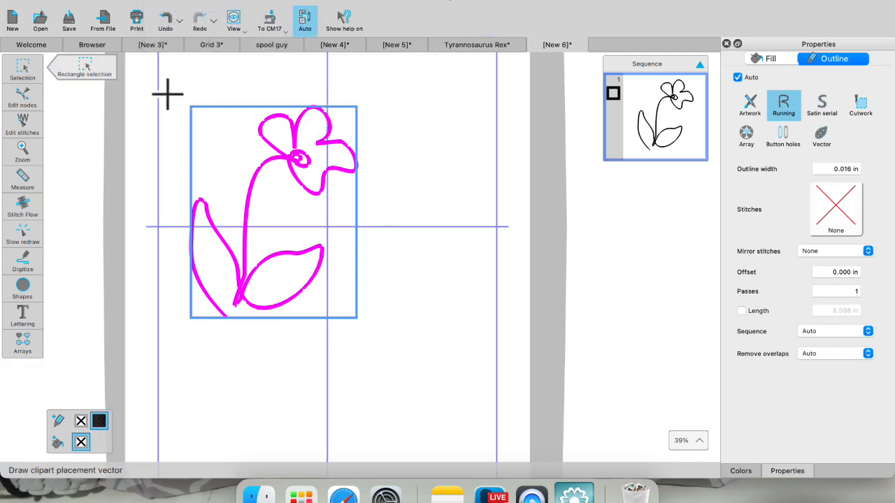
drag(170, 88, 375, 341)
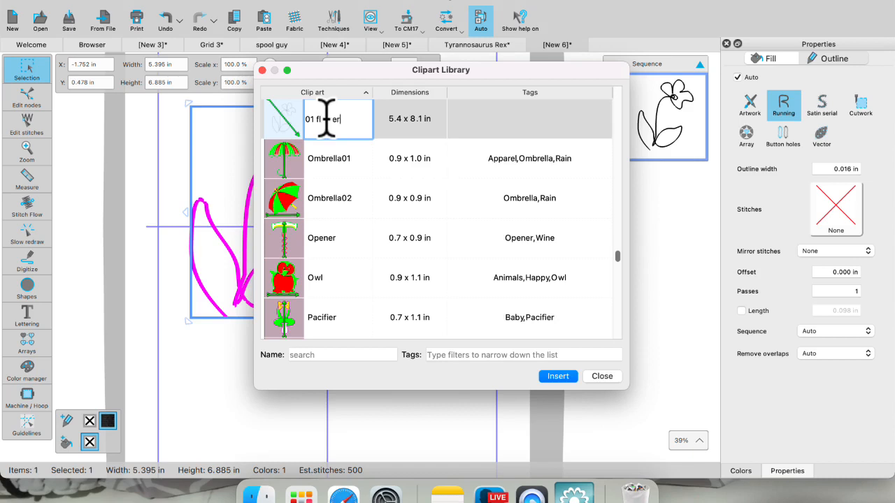
text(01 flower)
Tag the 01 flower clipart with runline in the Clipart Library and return to the selected flower without placing a copy.
click(489, 126)
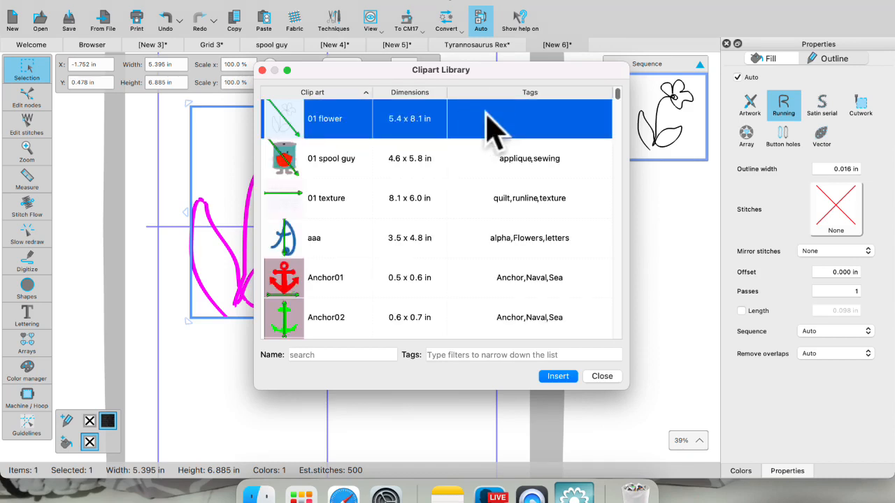
click(481, 119)
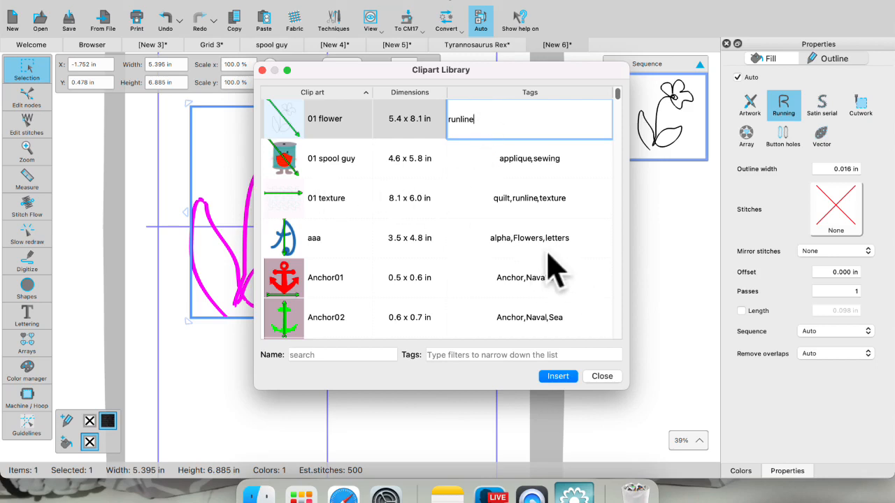
key(Return)
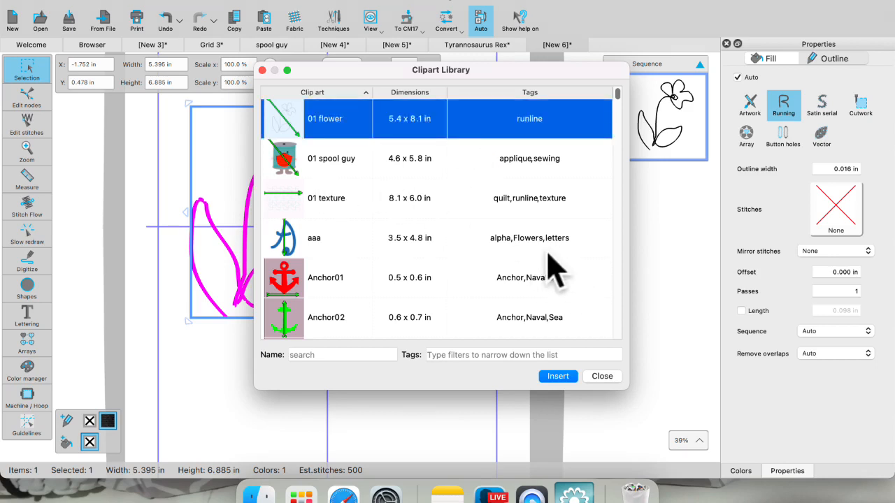
key(Return)
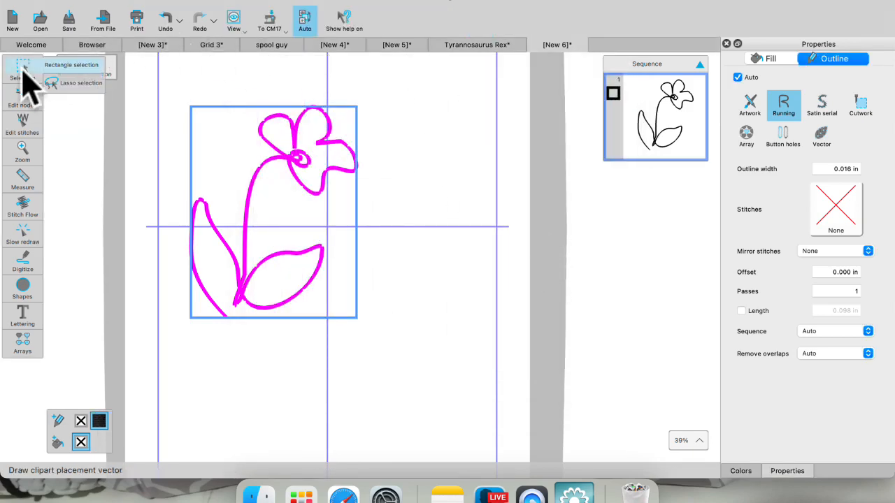
click(24, 68)
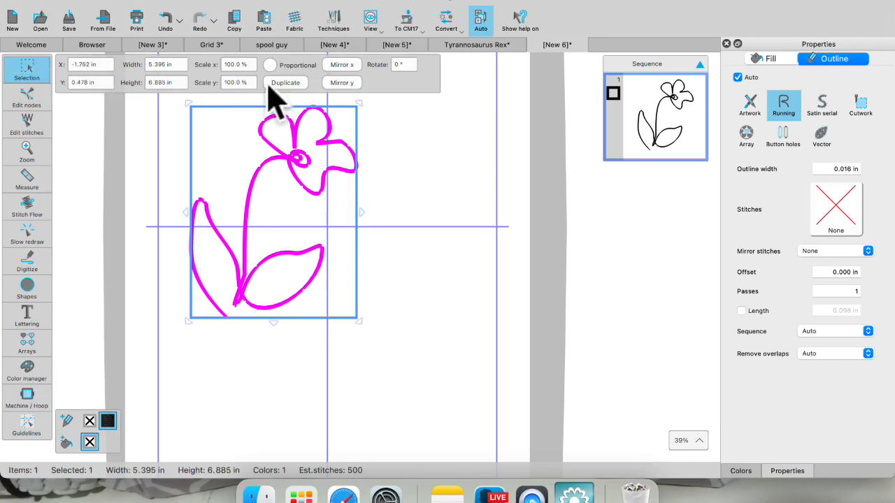
Insert the 01 flower clipart to the right of the original, using a short diagonal vector for a copy about 2.1 by 2.7 in.
click(168, 2)
mouse_move(168, 90)
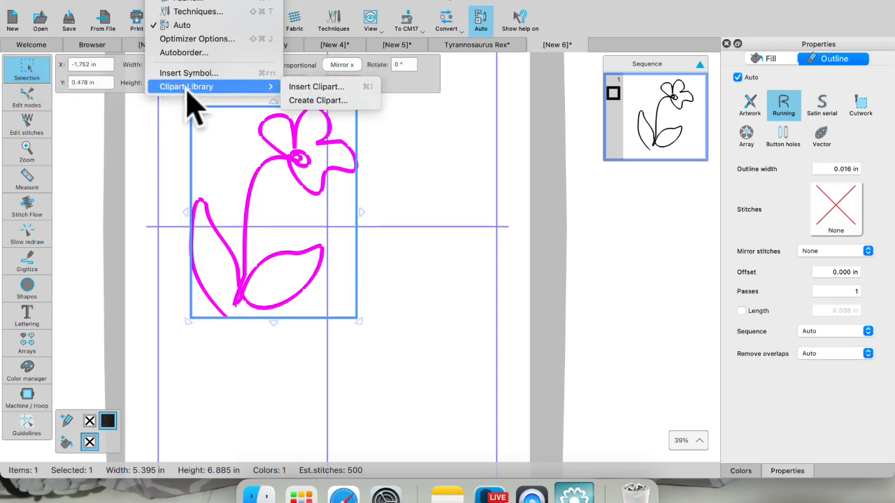
click(320, 98)
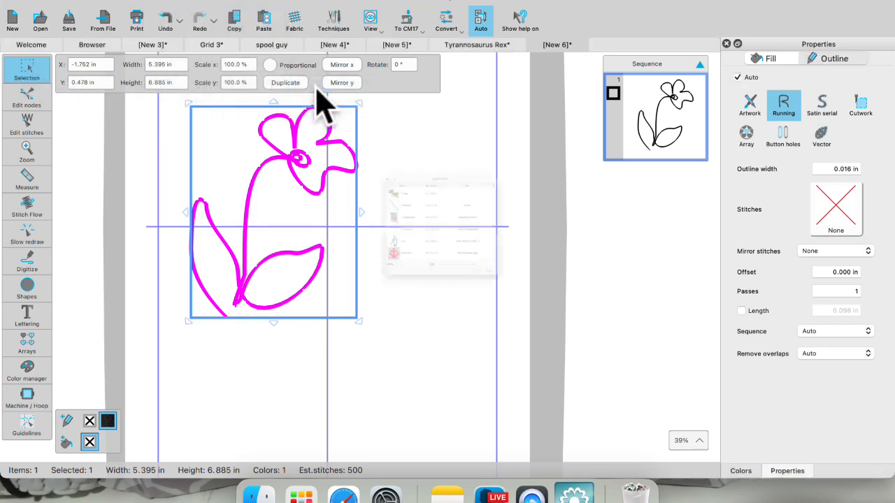
click(285, 157)
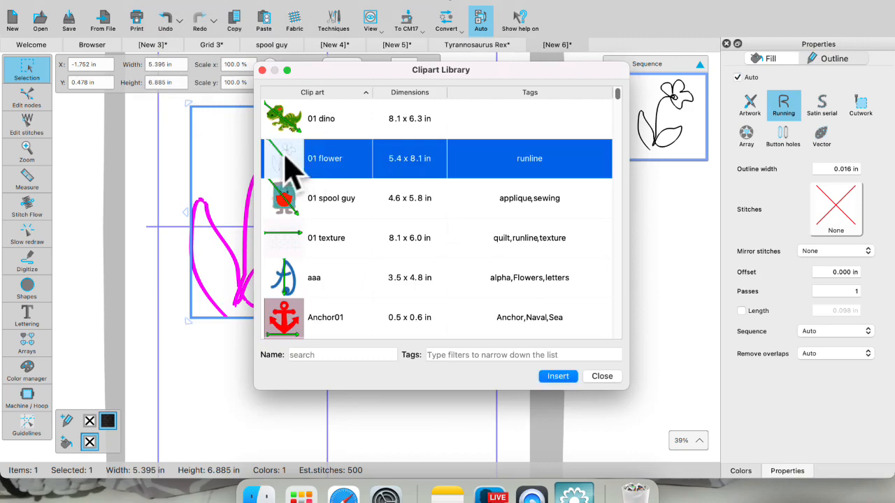
click(557, 378)
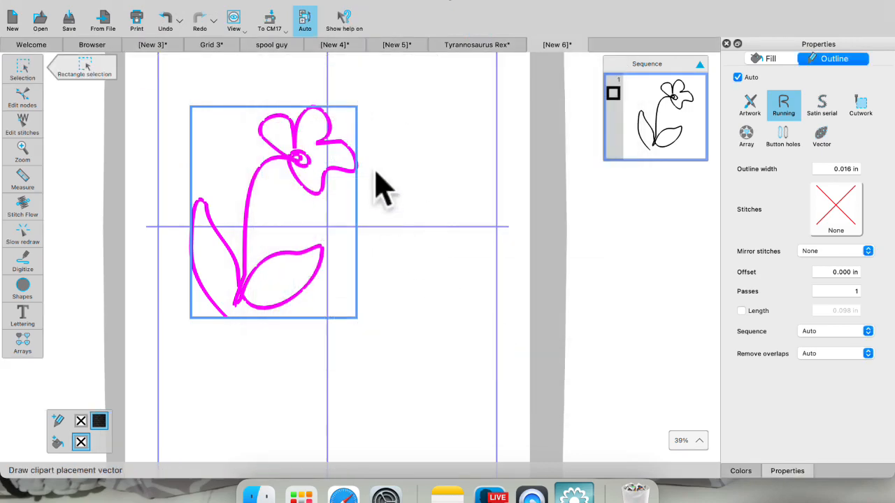
drag(384, 152, 461, 253)
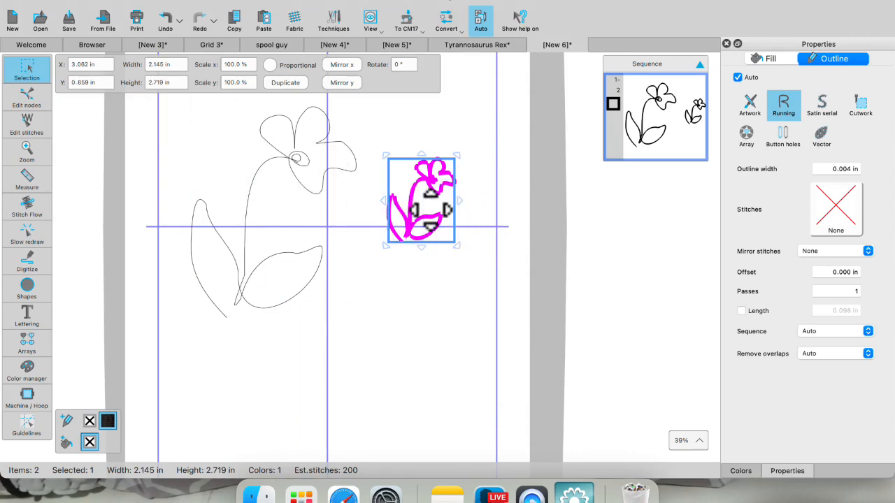
scroll(434, 210, up, 5)
click(507, 197)
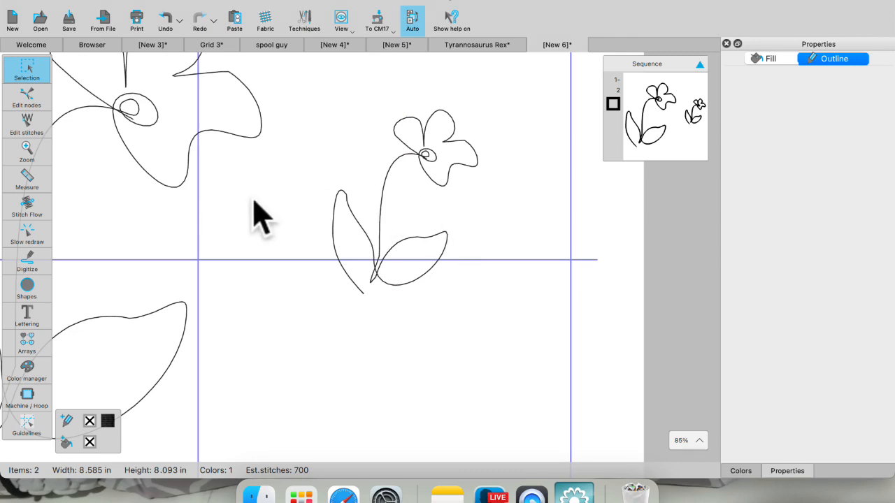
click(29, 288)
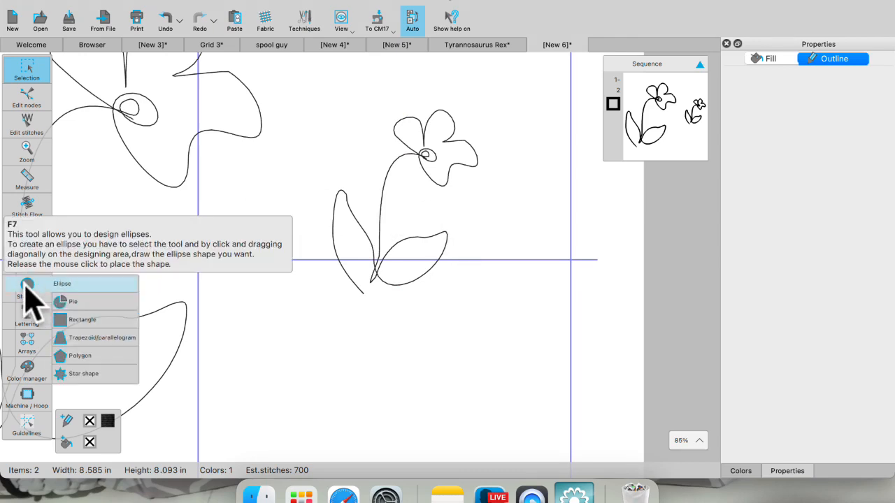
click(28, 286)
click(21, 74)
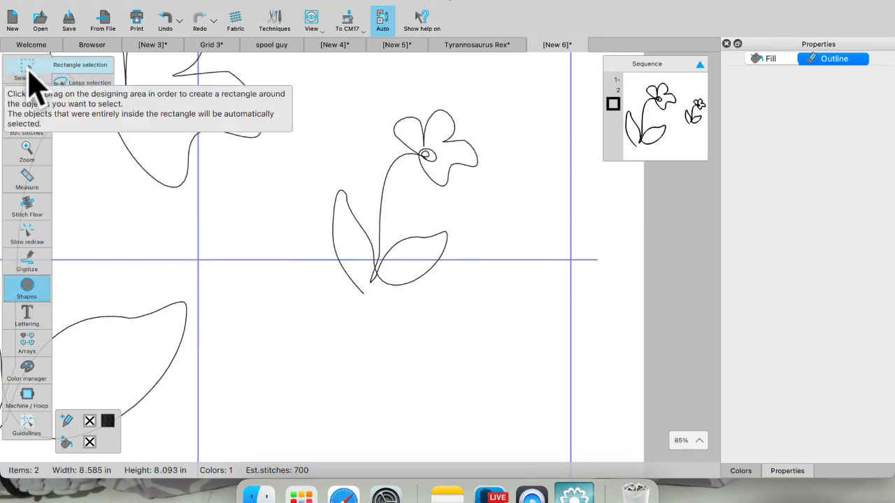
click(31, 81)
Create a new design and draw a tall trapezoid with a 60% slant, about 2.5 by 6.4 in, left of the hoop's centre.
click(17, 23)
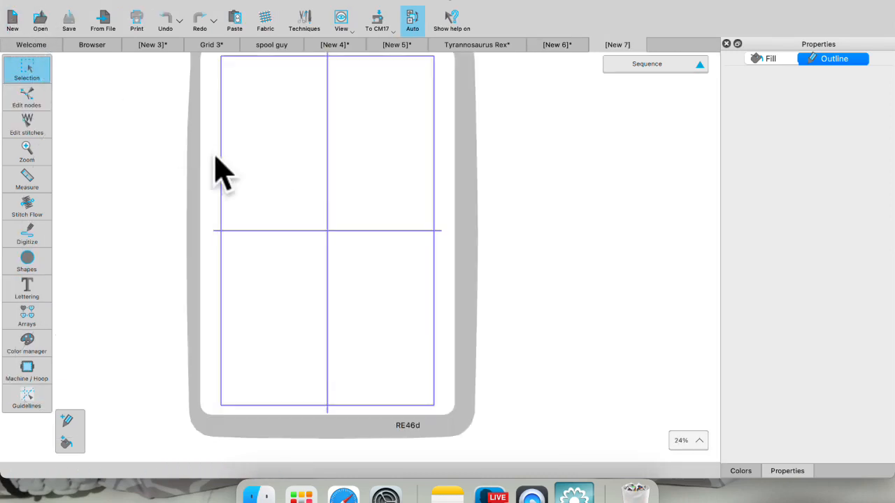
click(27, 263)
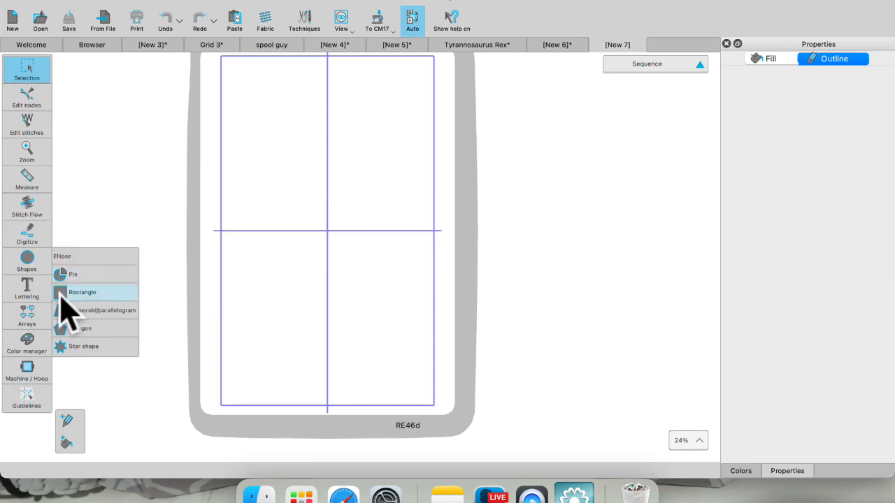
click(64, 313)
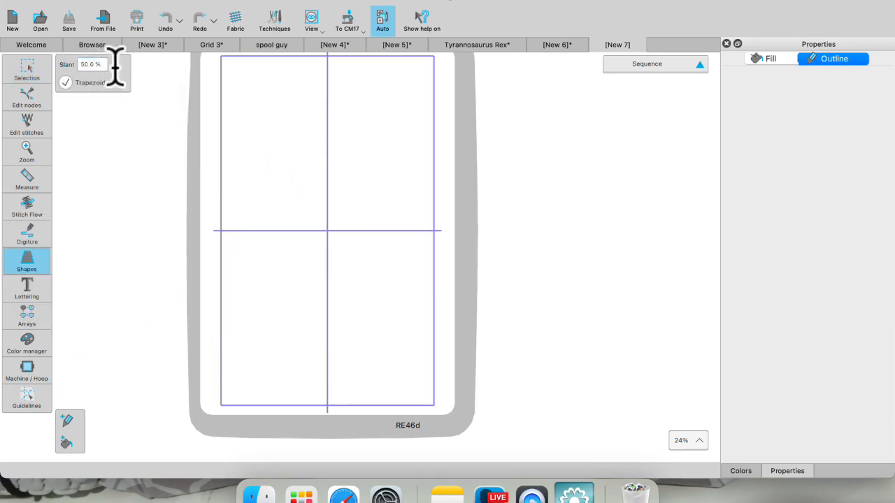
drag(105, 64, 62, 64)
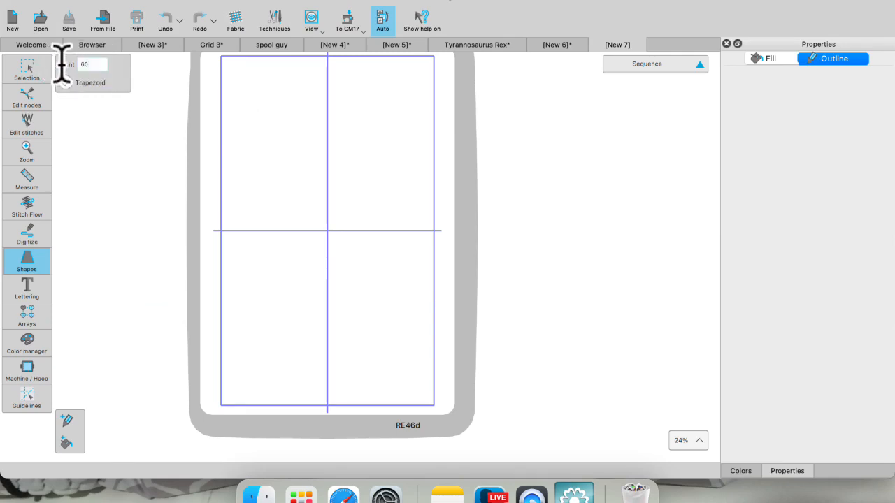
text(60)
drag(250, 143, 297, 267)
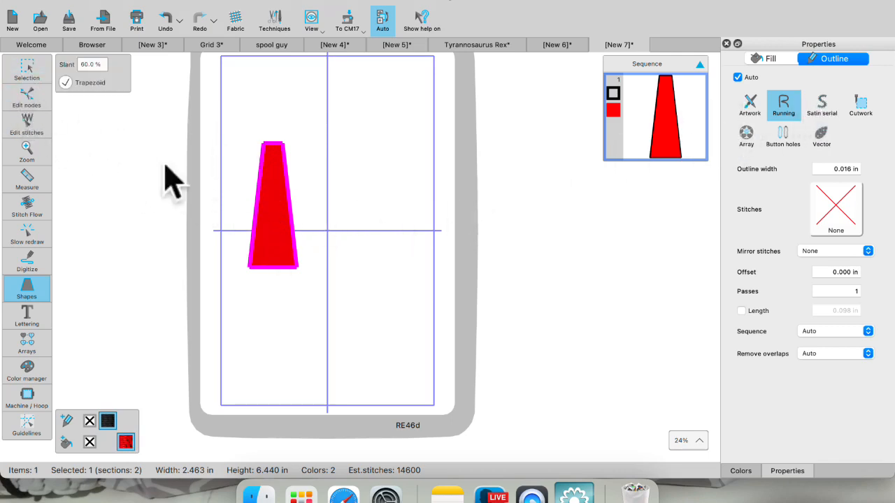
Widen the trapezoid to about 7.2 in and give it a Satin serial outline 0.118 in wide.
click(27, 68)
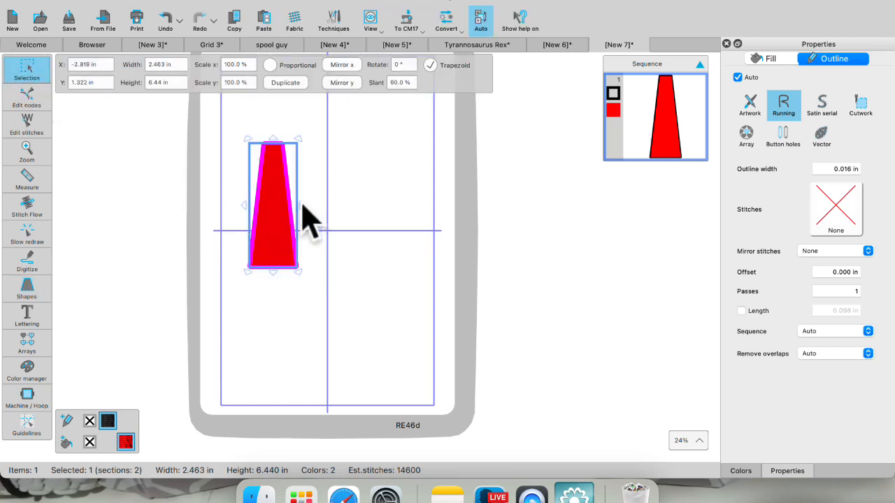
drag(302, 205, 391, 206)
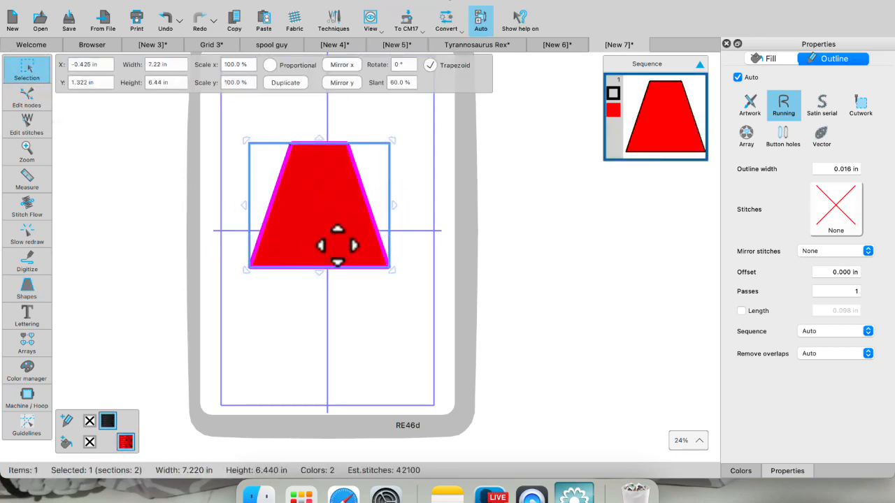
click(825, 108)
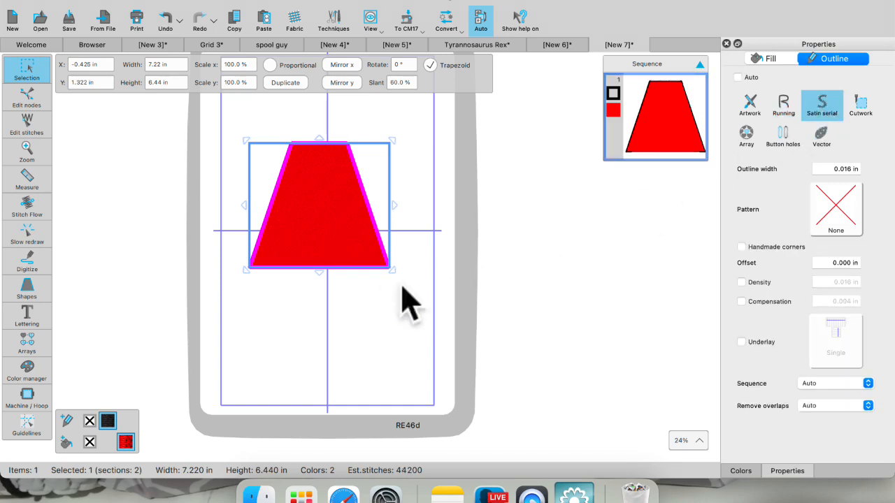
click(837, 168)
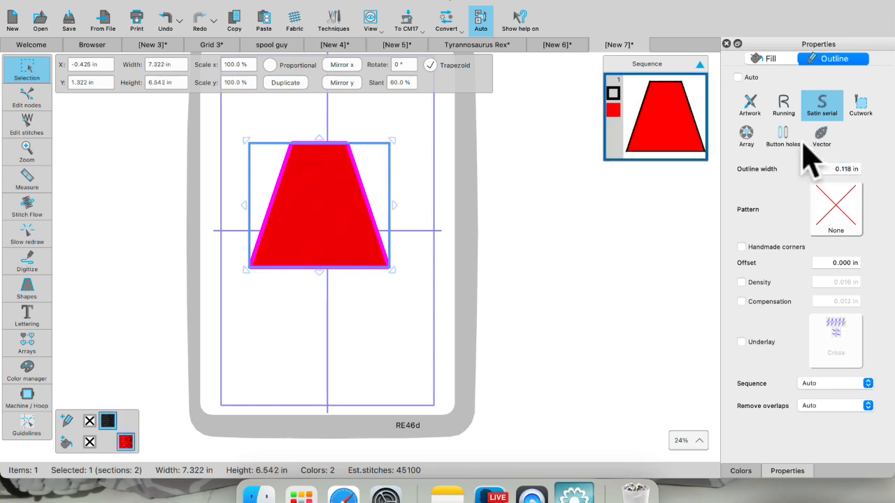
click(413, 120)
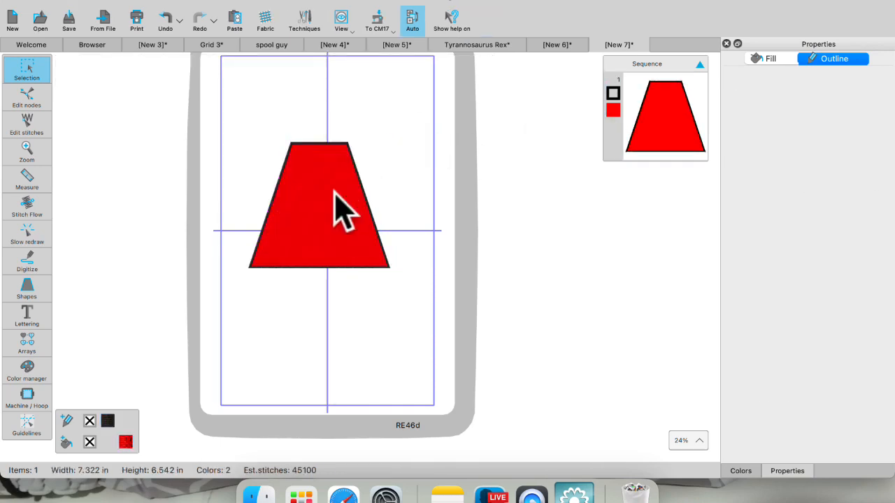
Create a clipart named 01 patch from the whole trapezoid, with a horizontal placement vector running across its full width.
scroll(325, 197, up, 5)
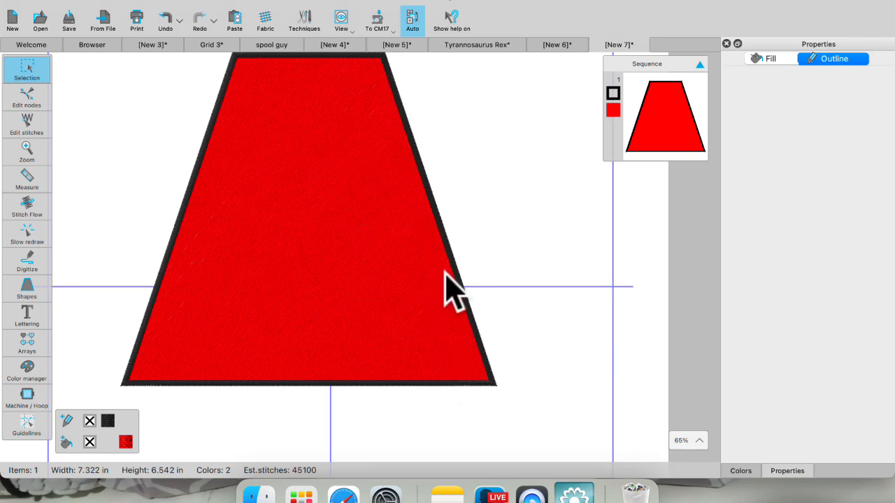
scroll(496, 305, down, 4)
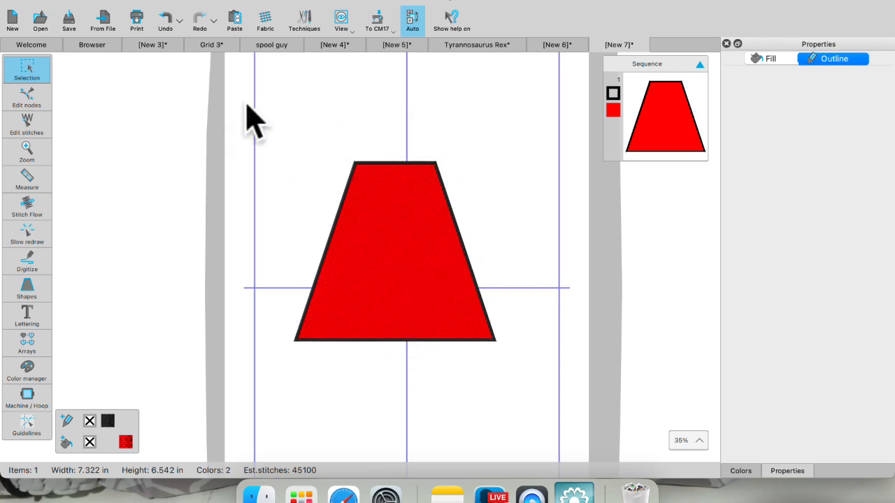
drag(252, 105, 529, 378)
click(176, 4)
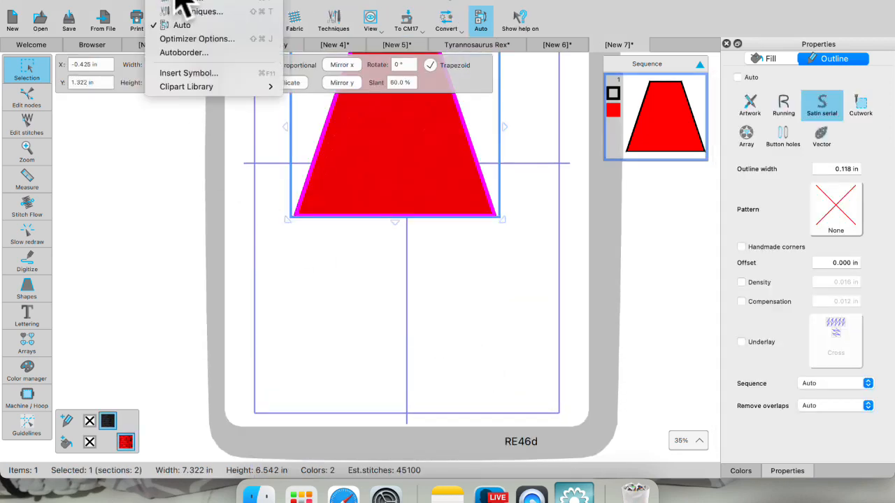
mouse_move(183, 94)
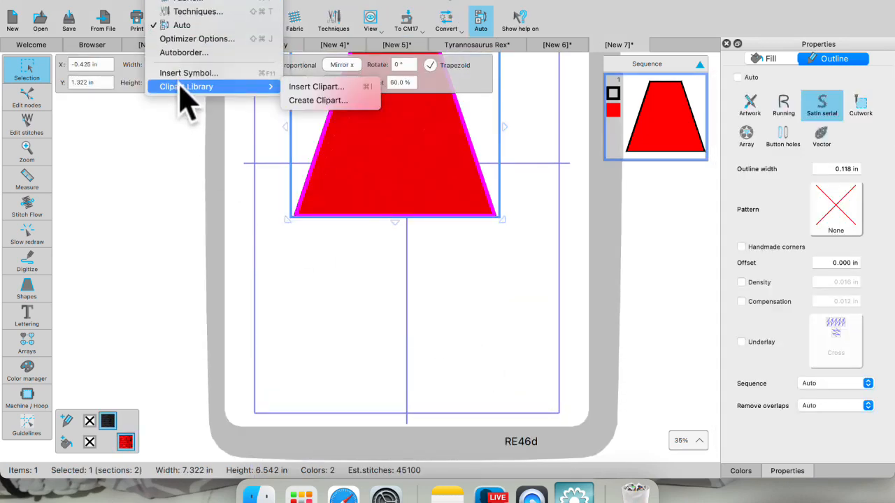
click(308, 100)
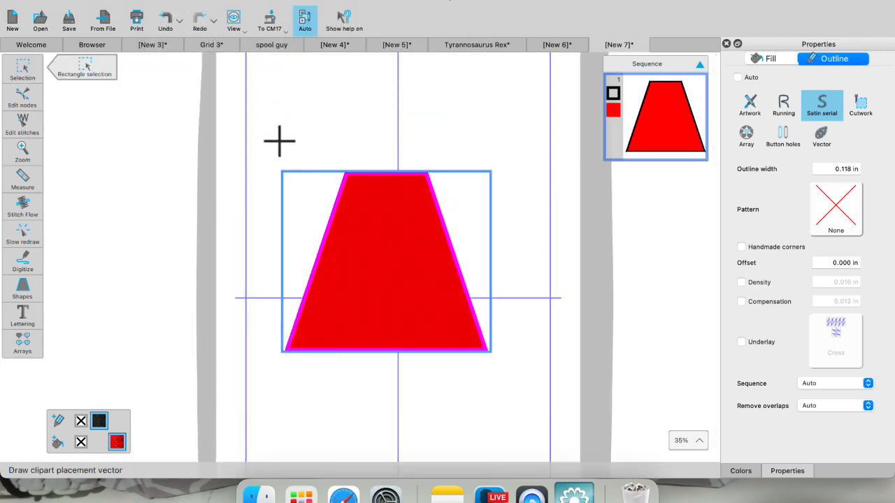
drag(261, 251, 515, 252)
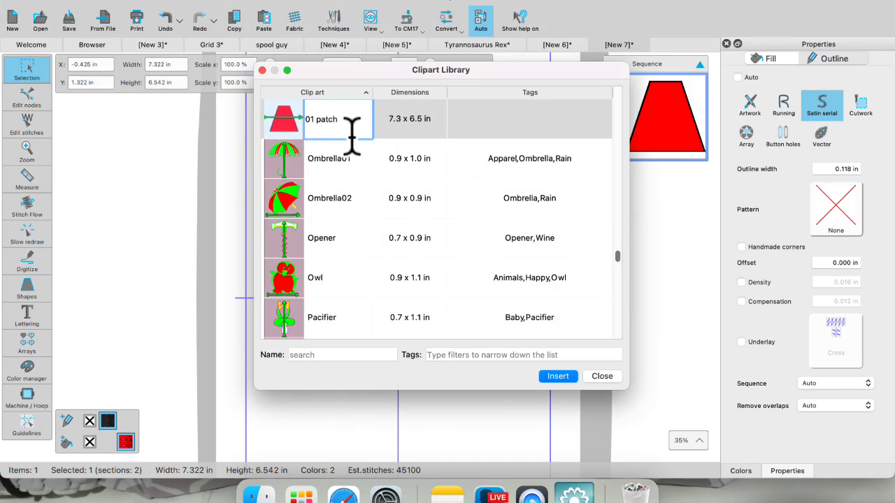
key(Return)
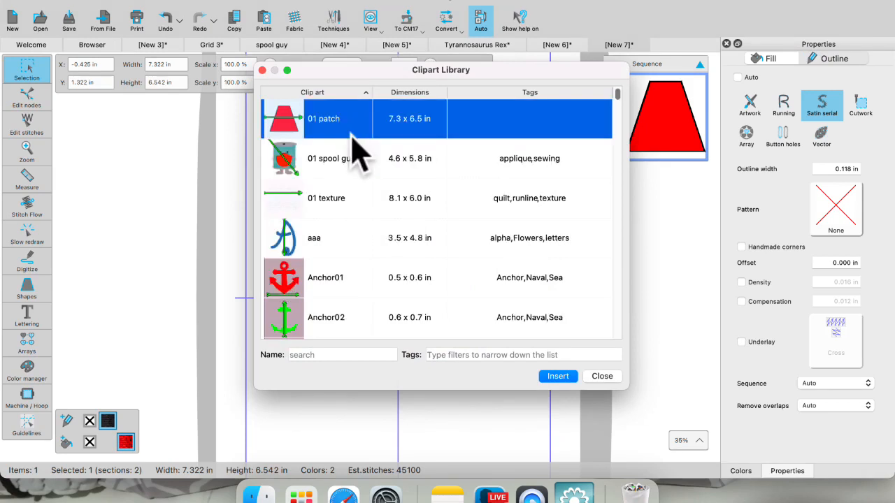
click(603, 377)
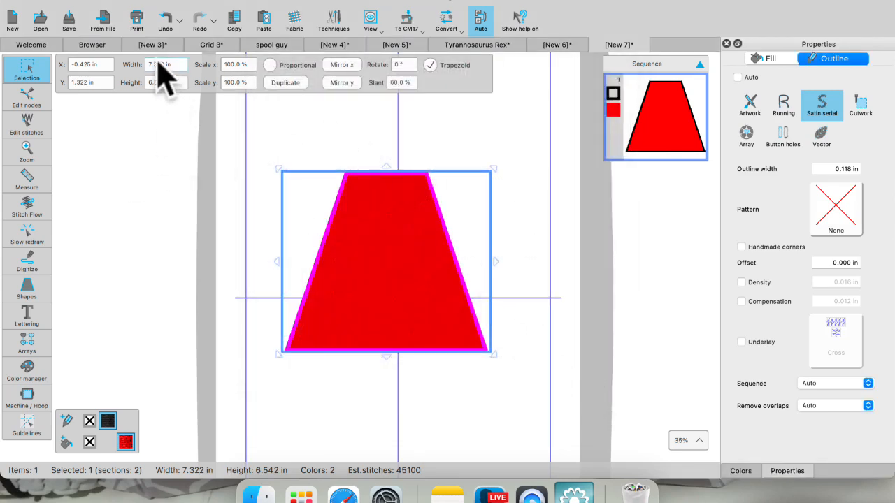
Insert the 01 patch clipart outside the hoop, up and left of the original, using a short near-horizontal vector for a copy about 3.5 by 3.2 in.
click(171, 2)
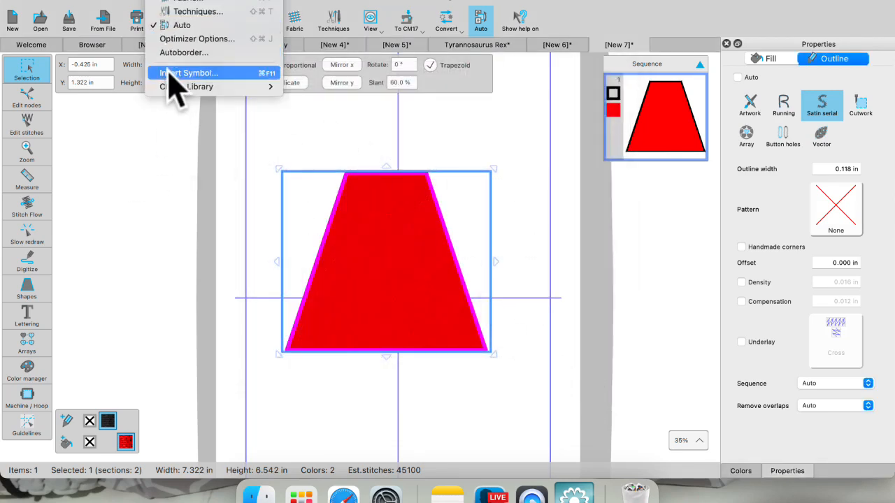
mouse_move(173, 85)
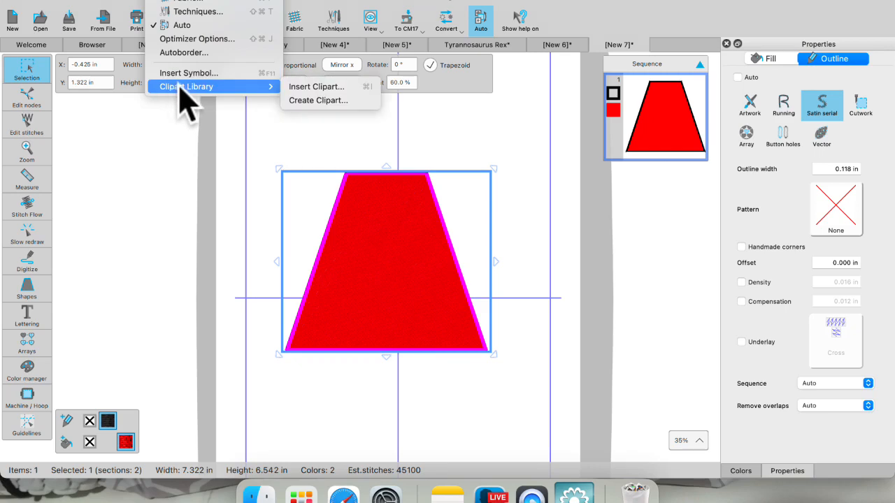
click(315, 86)
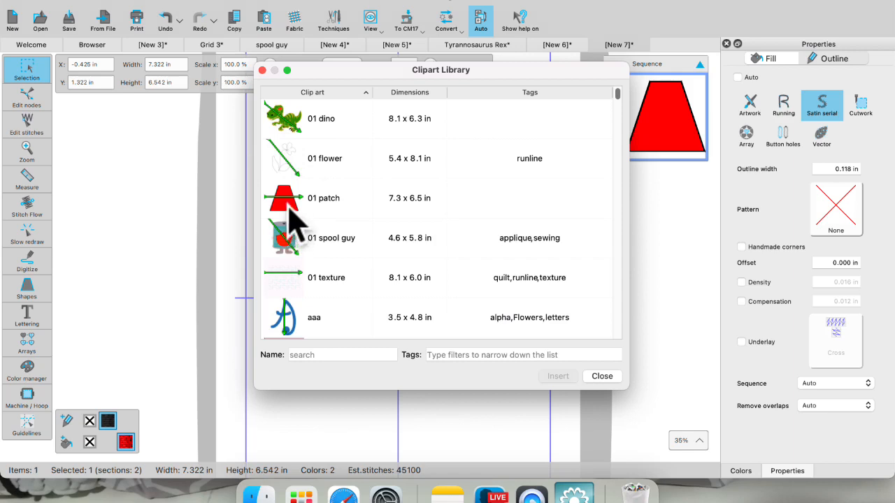
click(290, 210)
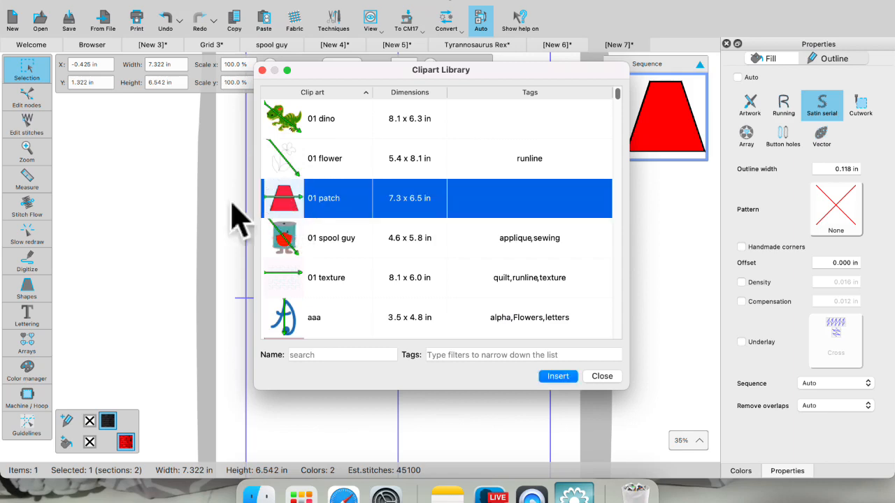
click(557, 377)
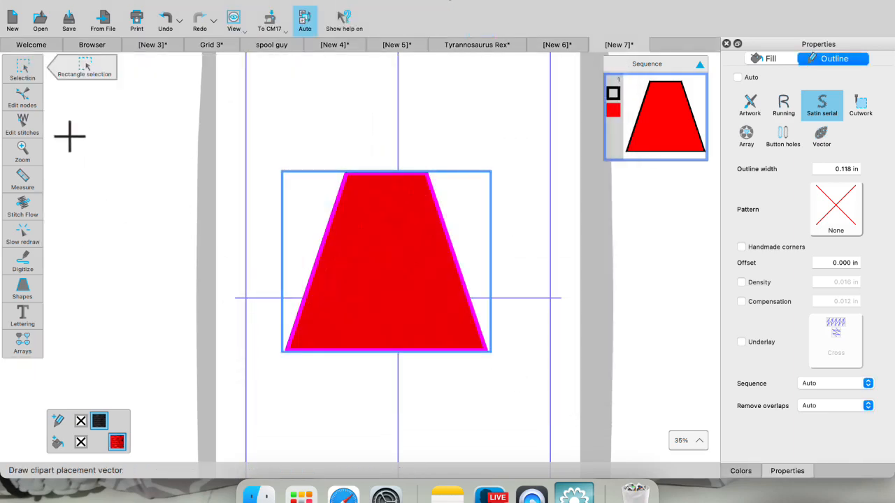
drag(70, 136, 190, 133)
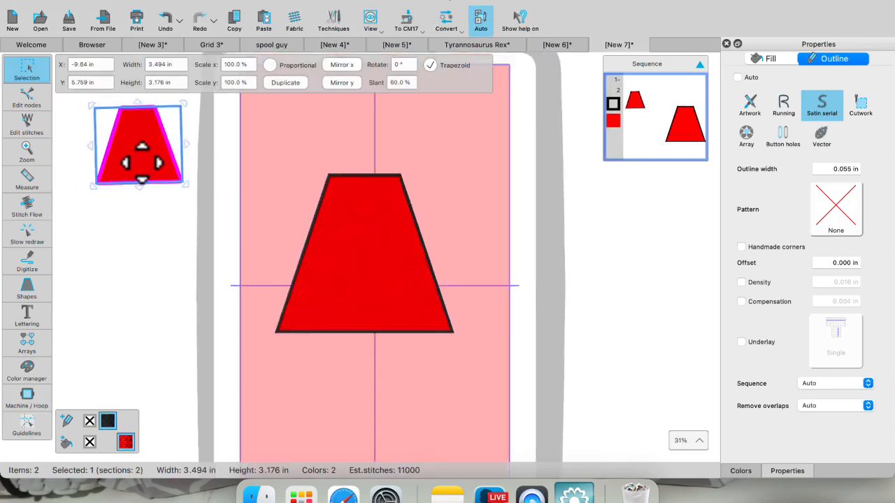
click(130, 293)
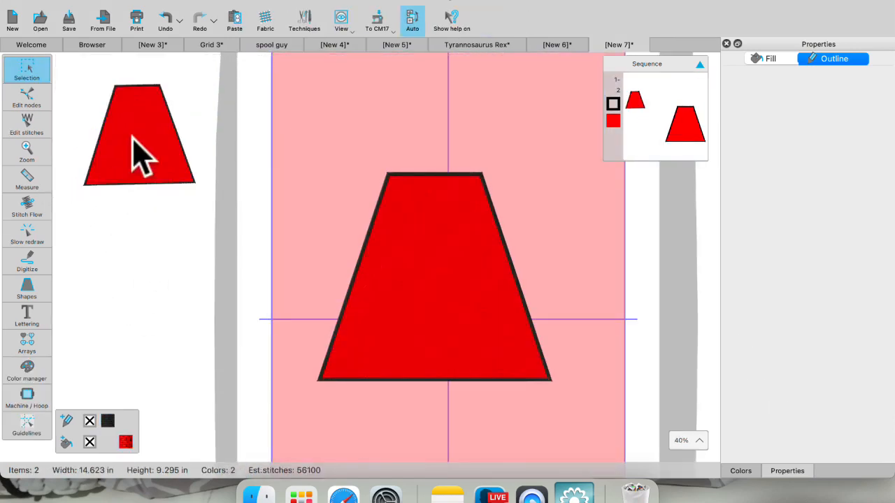
click(110, 150)
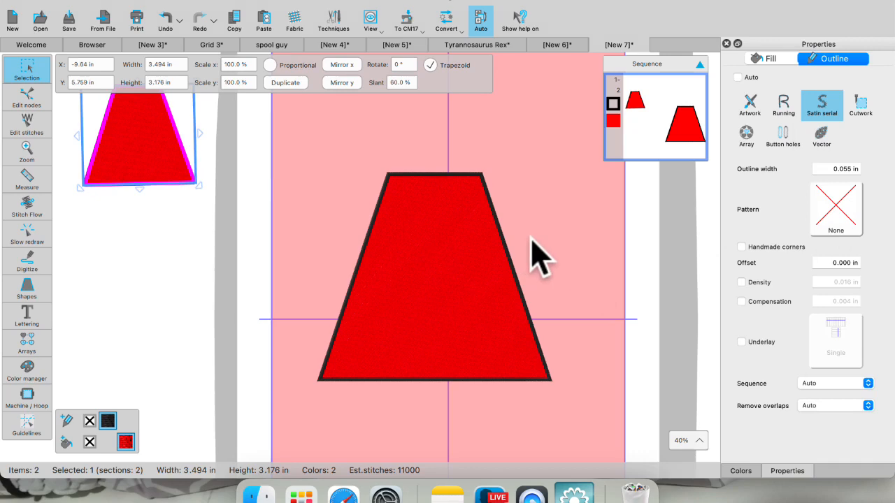
Look through the recent designs on the Welcome page for other artwork that could become clipart.
click(32, 46)
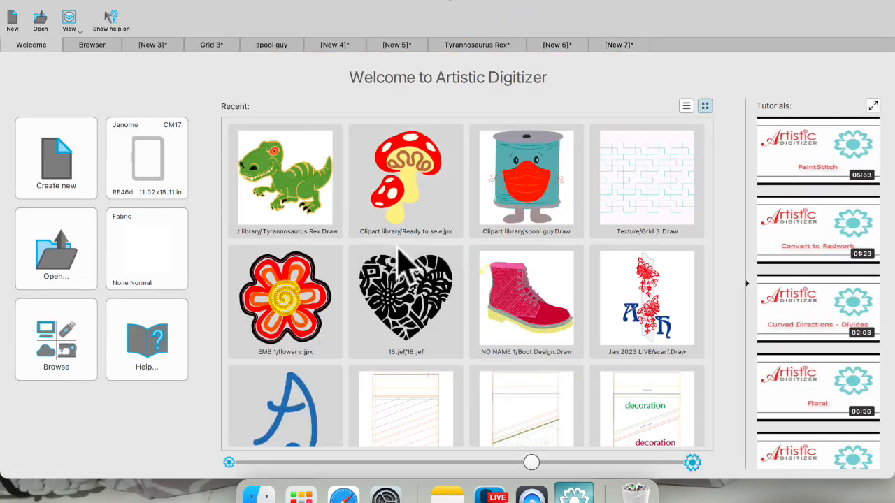
scroll(420, 301, down, 2)
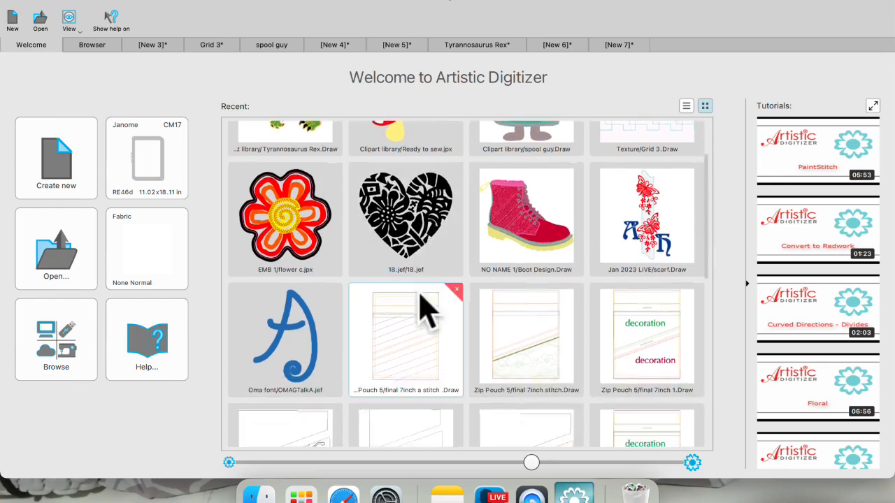
scroll(423, 308, down, 5)
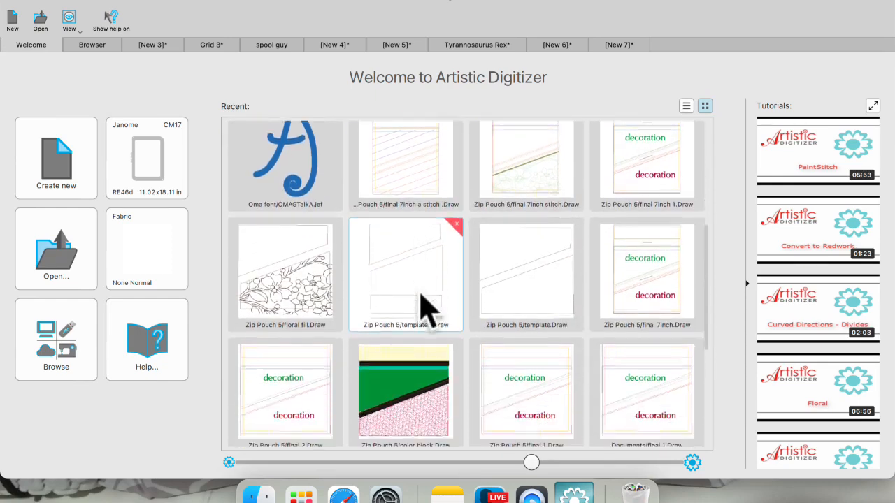
scroll(423, 308, down, 3)
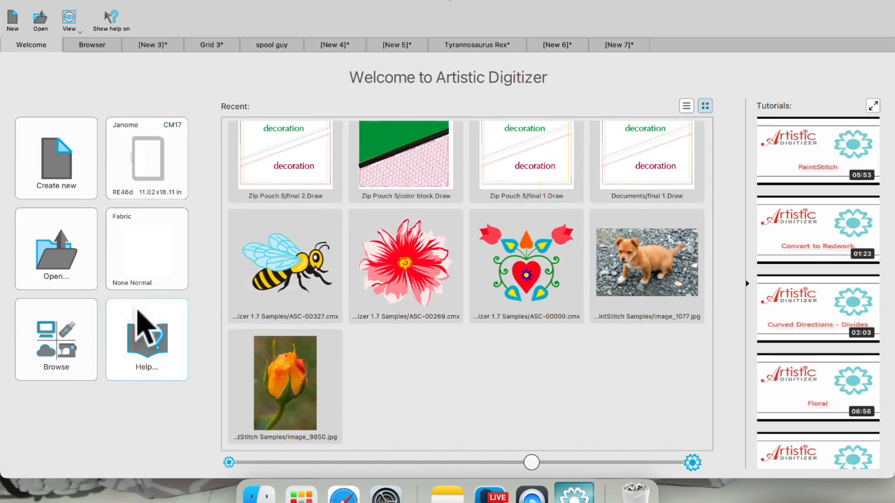
Look through the favorite folders in the Browser, including Clipart library and its Subway Art subfolder, for usable artwork.
click(55, 349)
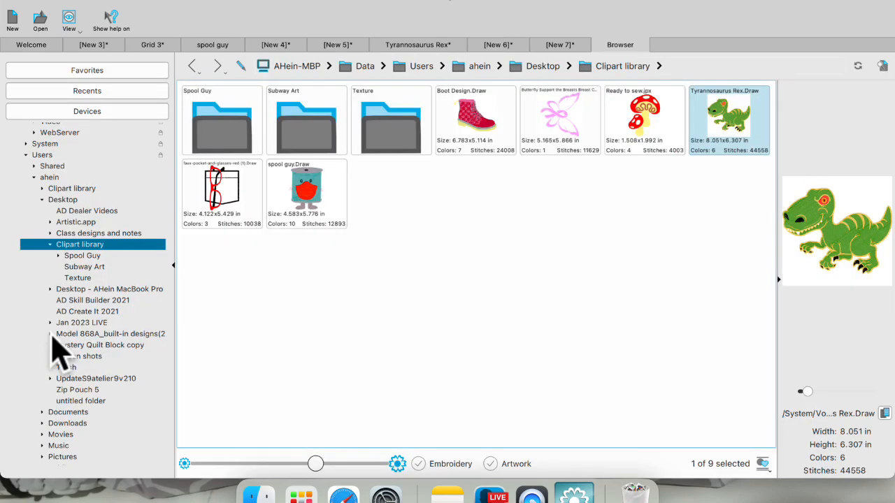
click(114, 73)
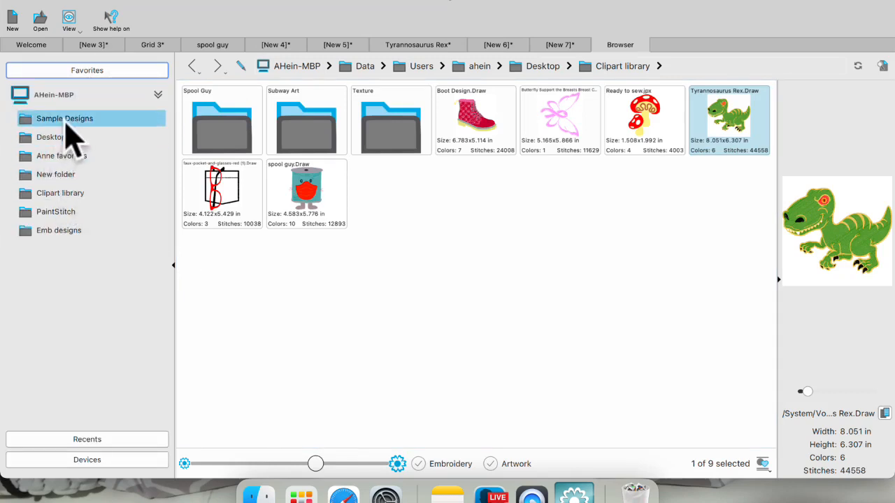
click(62, 232)
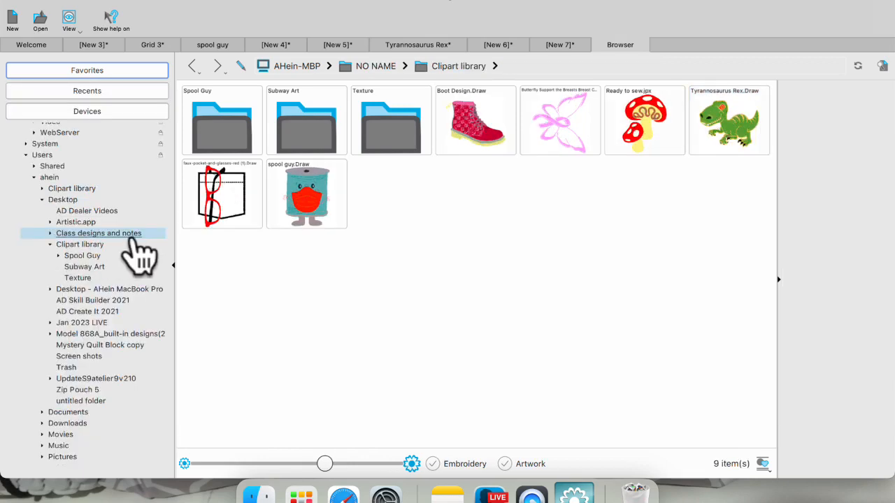
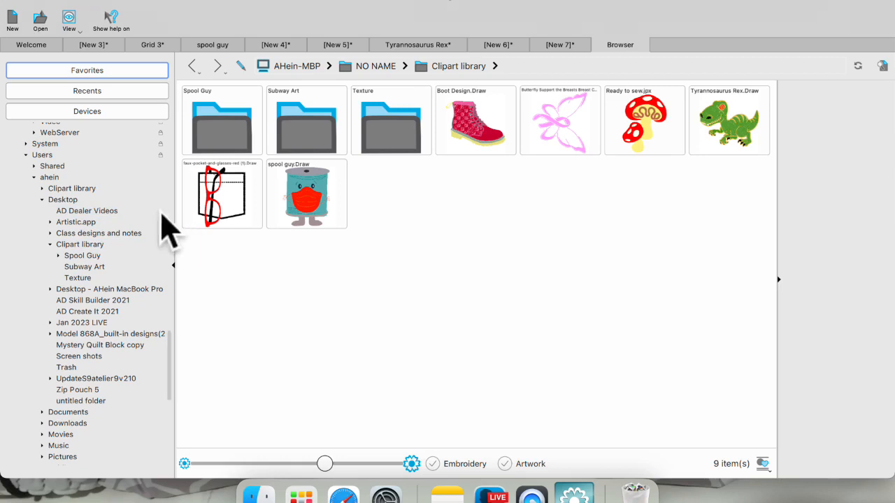
click(110, 70)
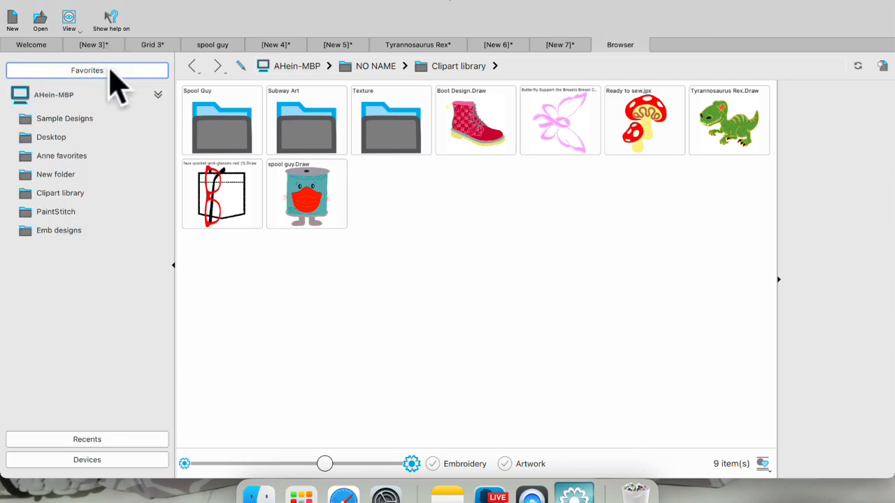
click(64, 159)
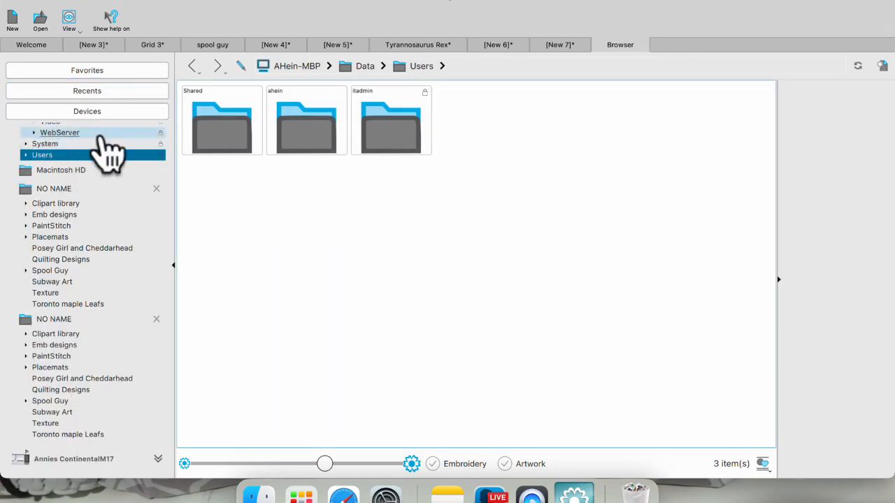
click(91, 71)
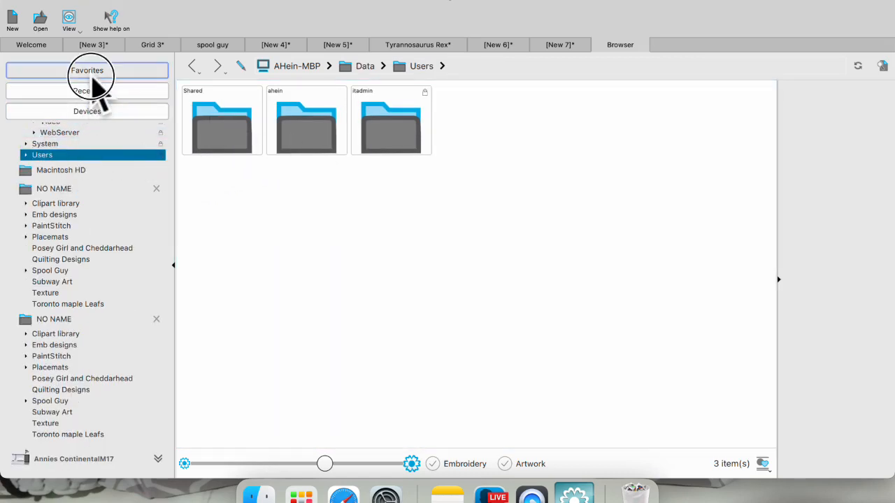
click(56, 154)
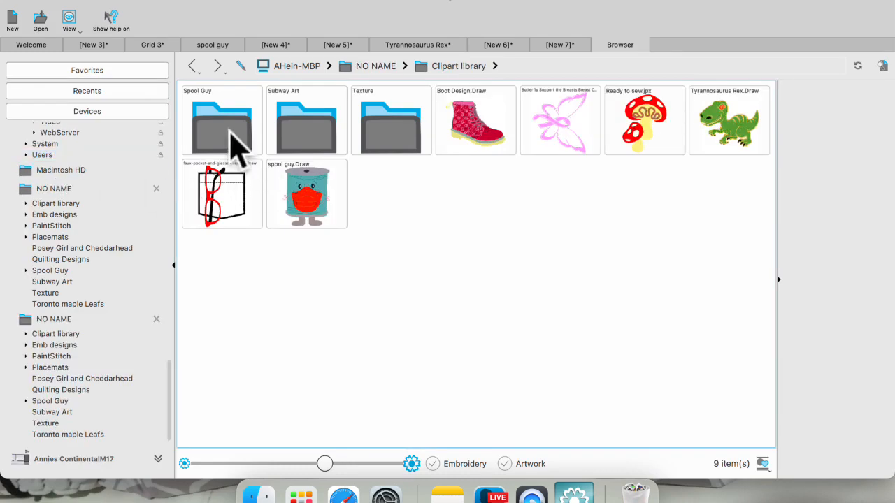
double_click(308, 136)
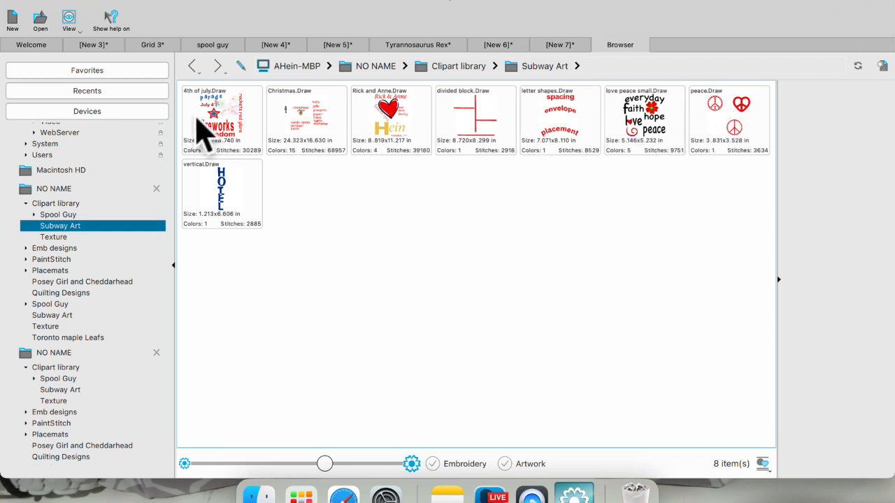
click(103, 75)
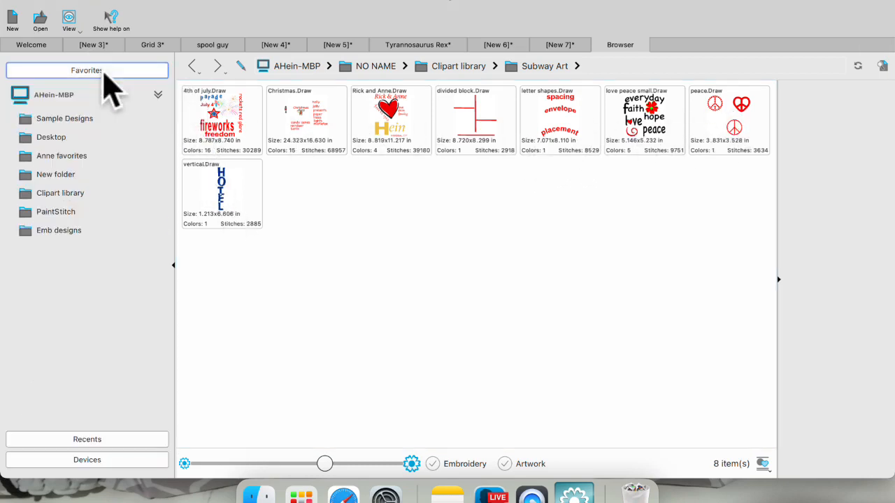
Open SUN.jpg from the Desktop favorite folder with the Auto-digitize / Trace to outlines option.
click(53, 138)
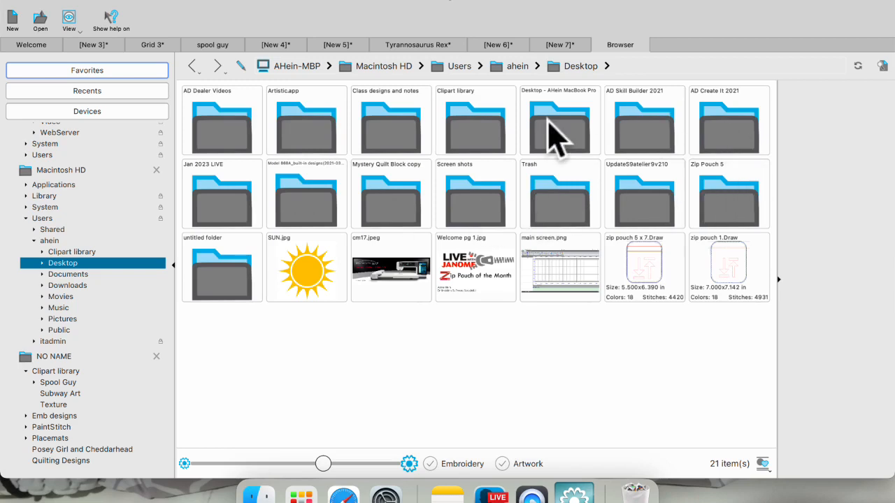
click(309, 274)
double_click(307, 267)
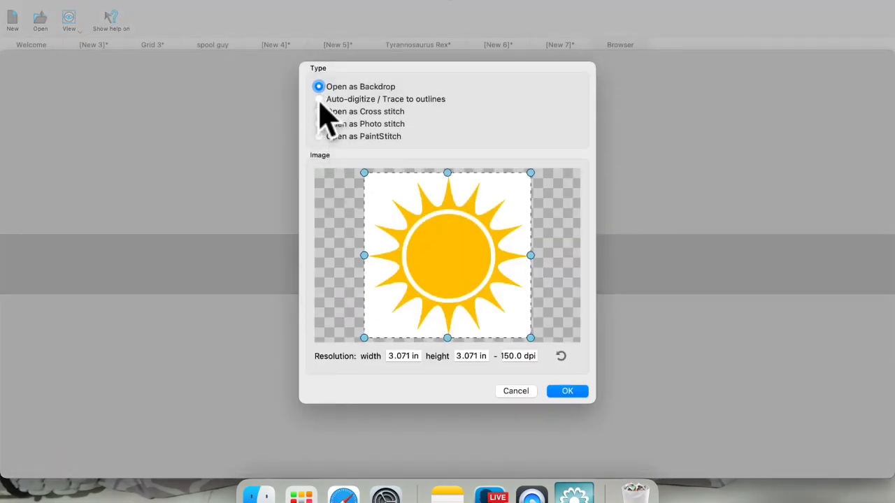
click(319, 98)
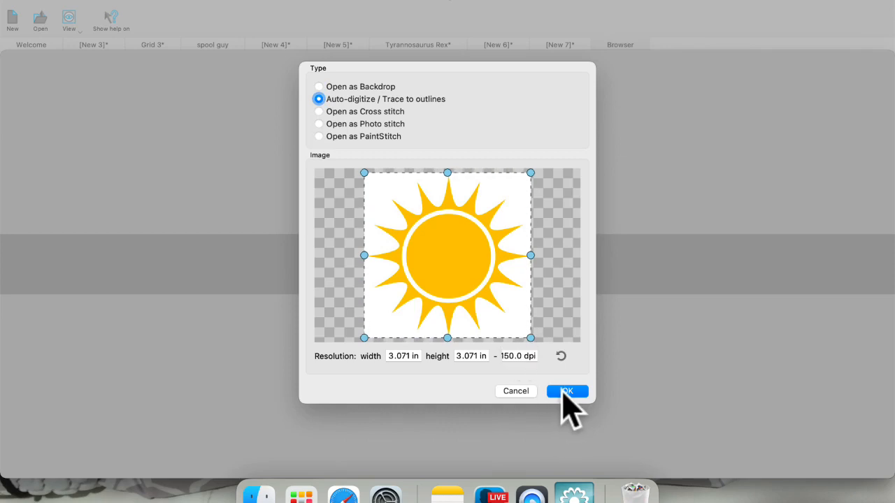
click(567, 391)
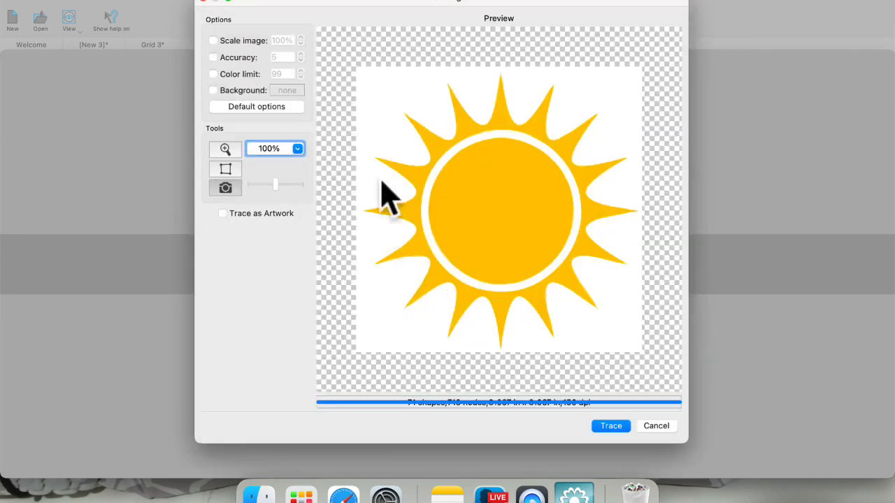
Enable an accuracy of 5 and a color limit of 2 for tracing the sun image.
click(213, 57)
click(213, 74)
drag(292, 74, 250, 72)
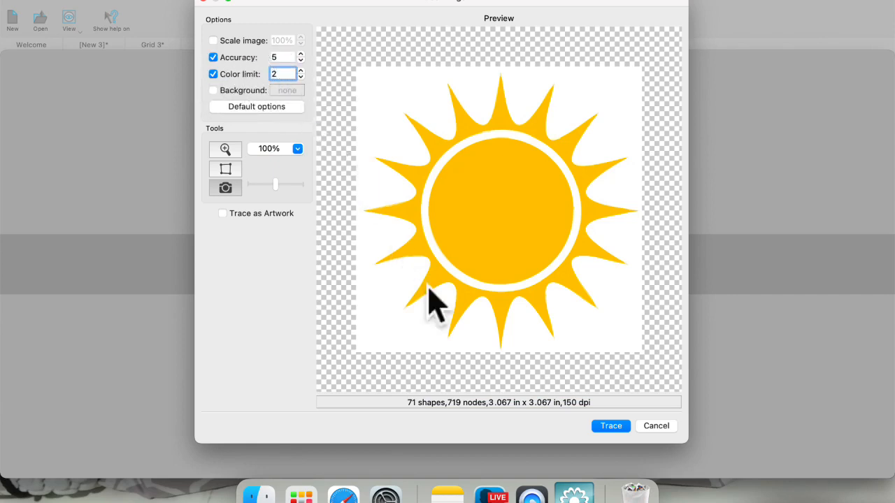
Trace the sun image, then save the whole traced design with a diagonal placement vector as a clipart named 01 sun.
click(607, 427)
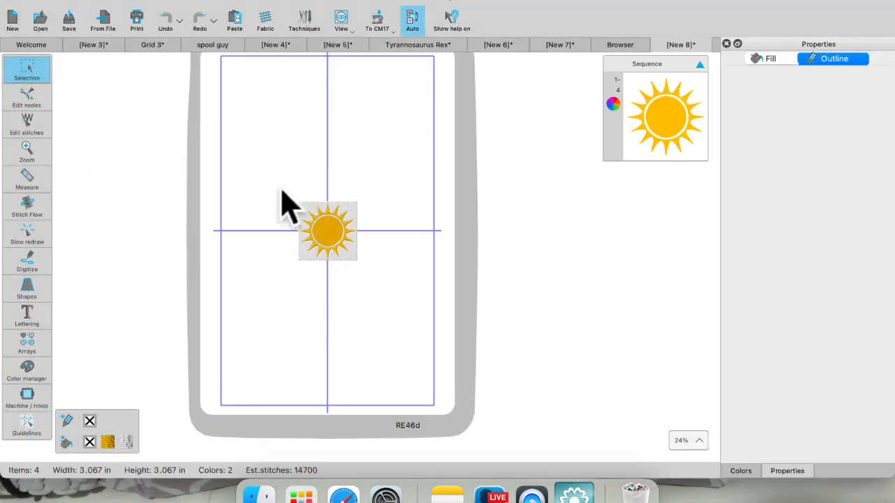
drag(278, 175, 412, 306)
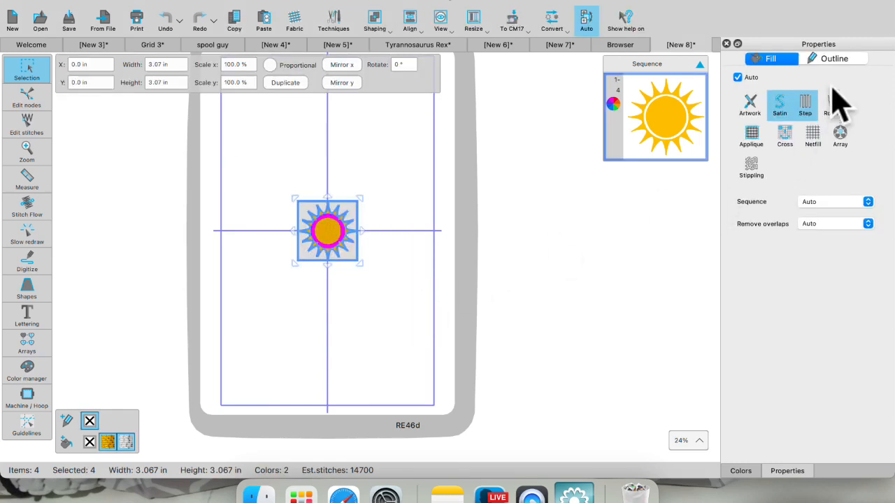
click(168, 1)
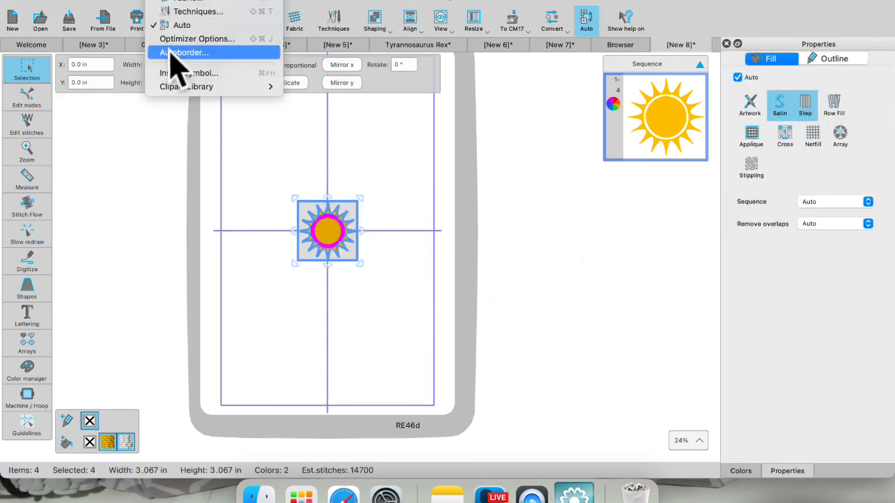
mouse_move(175, 88)
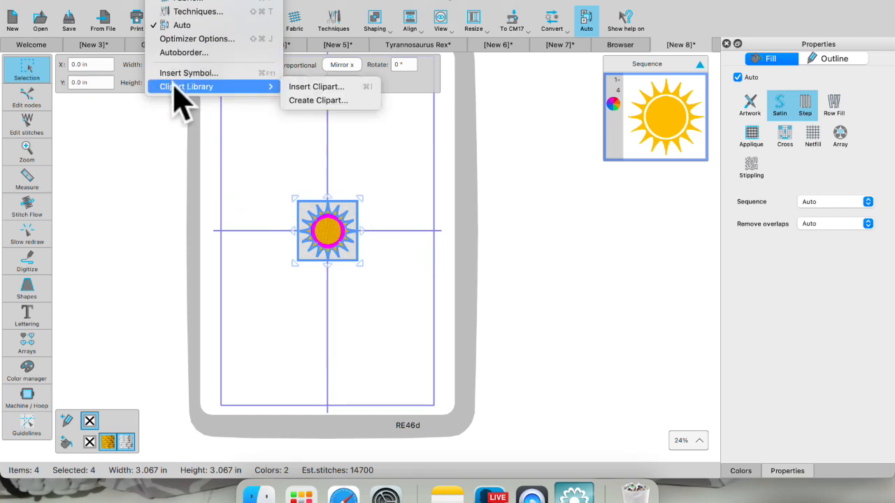
click(316, 101)
drag(279, 174, 392, 304)
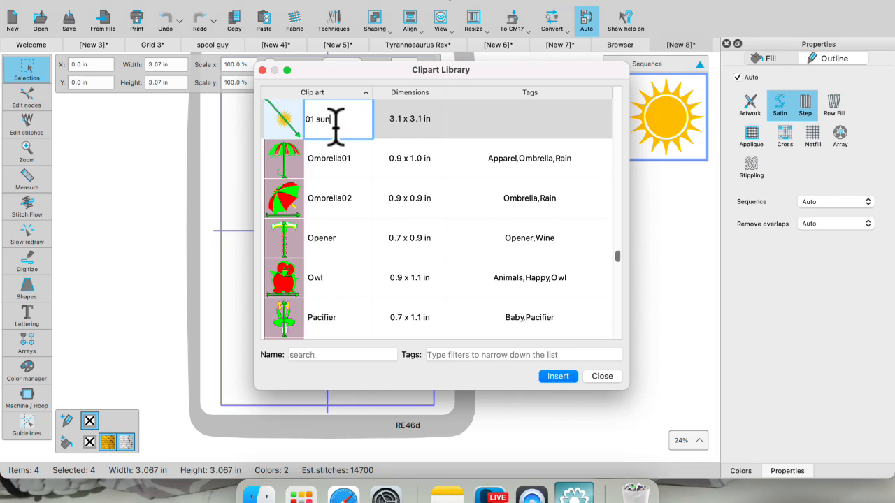
key(Return)
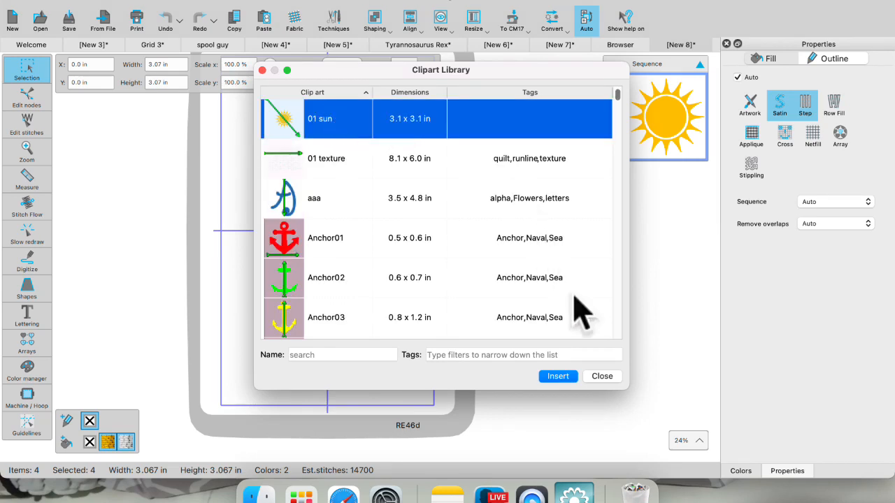
click(602, 377)
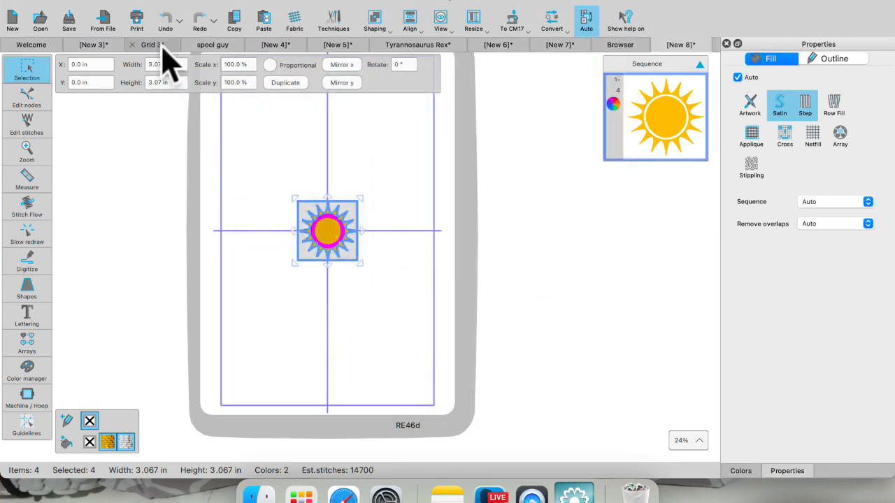
Insert the 01 sun clipart above the traced sun with a slanted placement vector, about 2.34 in wide.
click(236, 144)
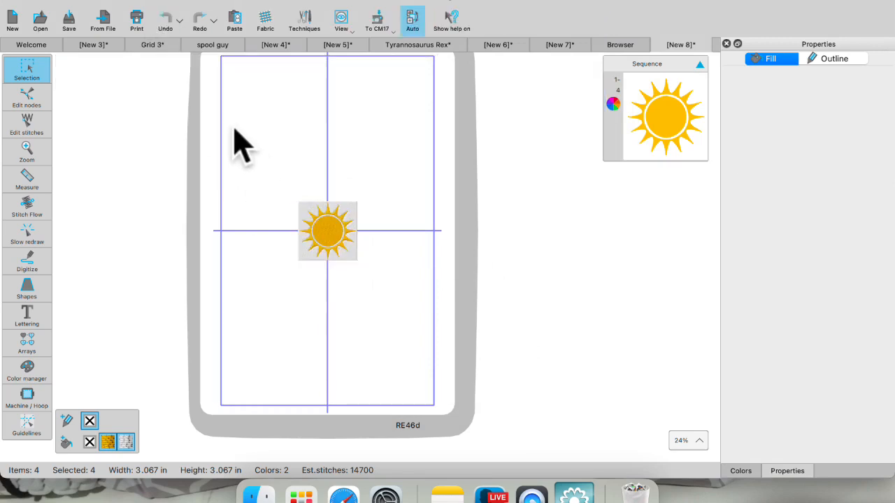
click(175, 6)
mouse_move(280, 72)
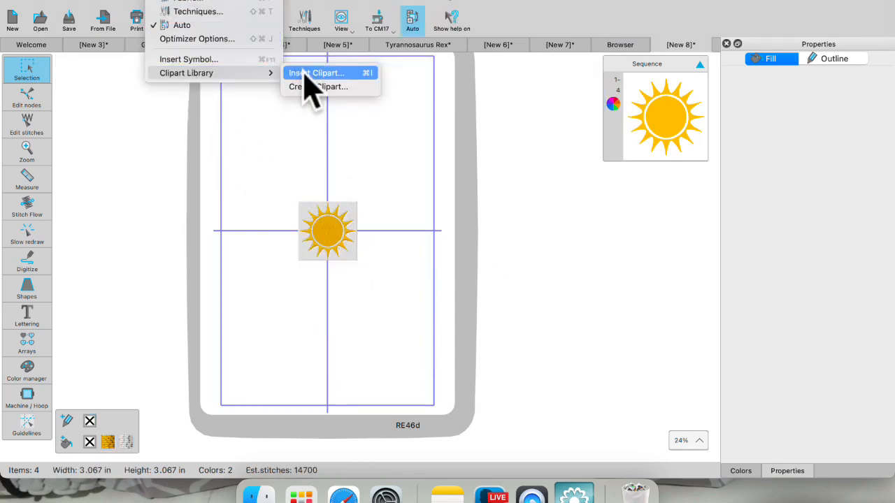
click(307, 73)
click(302, 269)
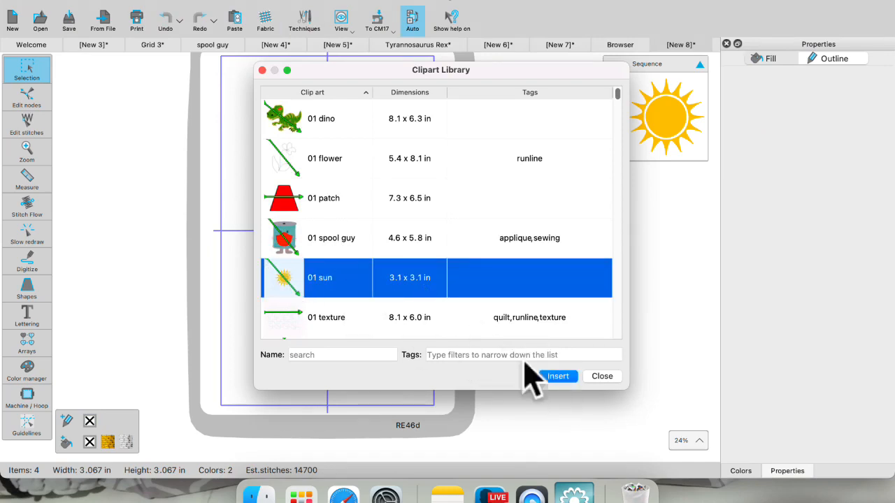
click(561, 377)
drag(258, 105, 331, 156)
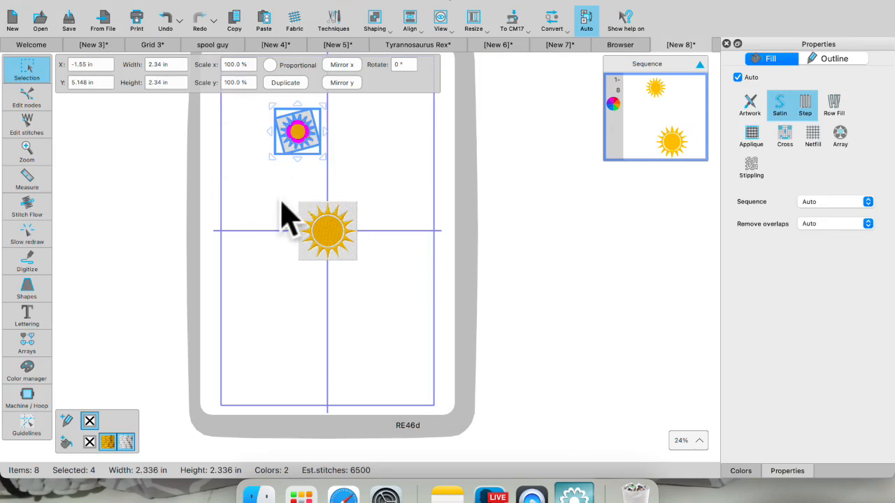
Remove the fill from the white background square behind the large traced sun at the hoop's center.
scroll(297, 223, up, 5)
click(377, 231)
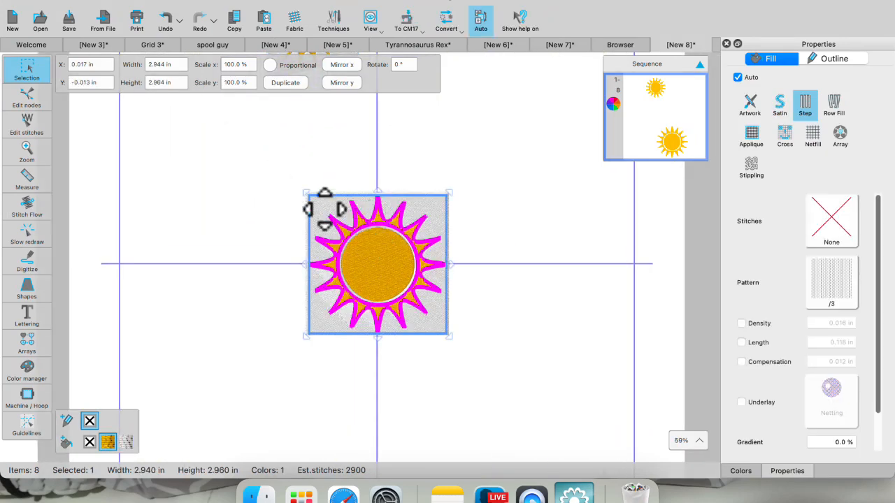
right_click(353, 226)
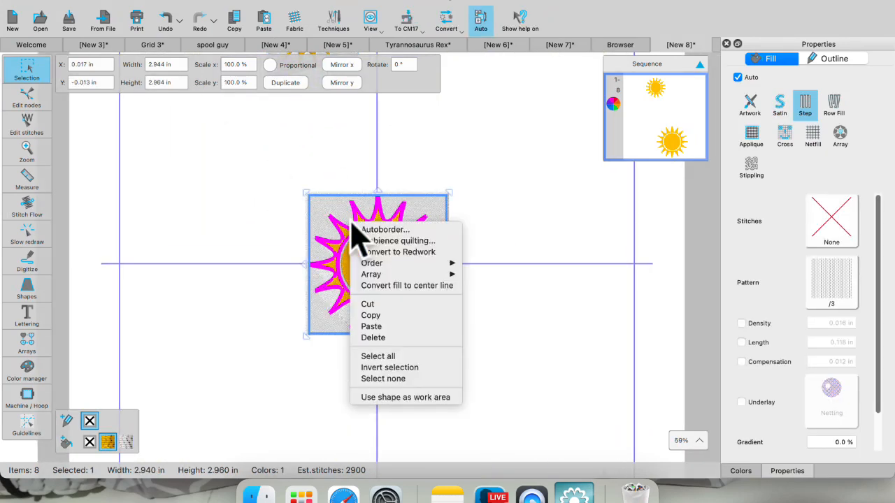
click(279, 194)
click(261, 235)
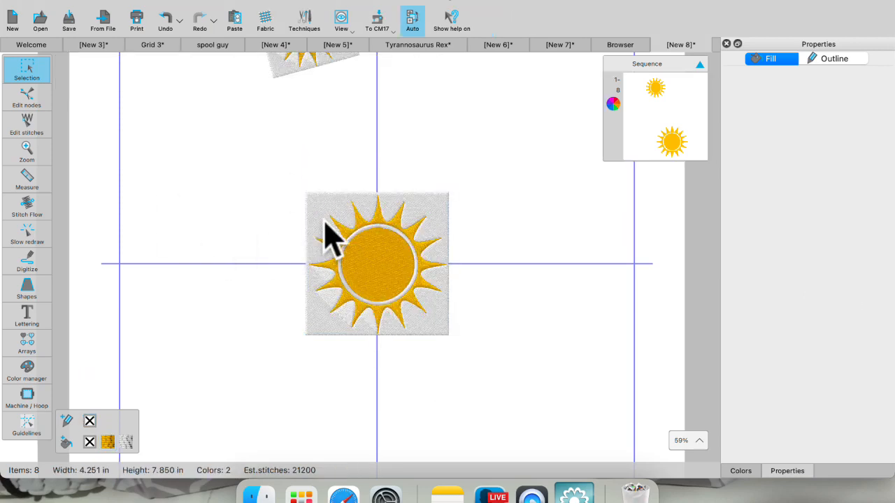
click(325, 221)
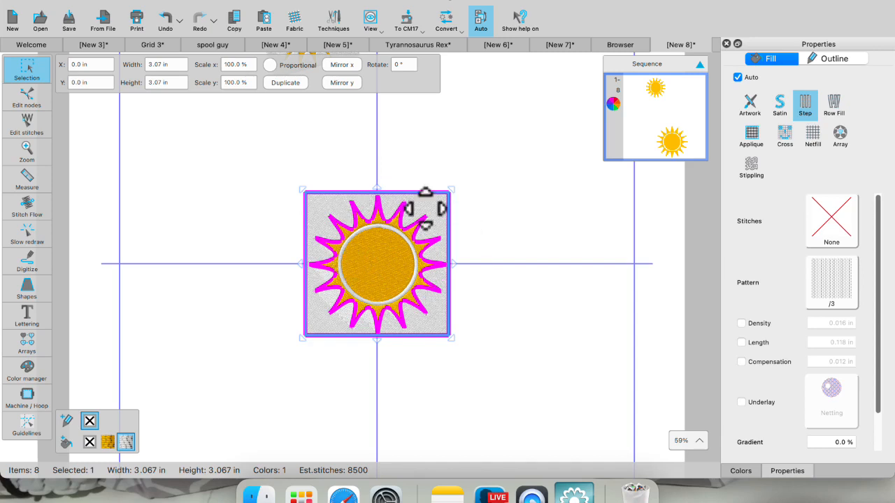
click(90, 441)
click(280, 430)
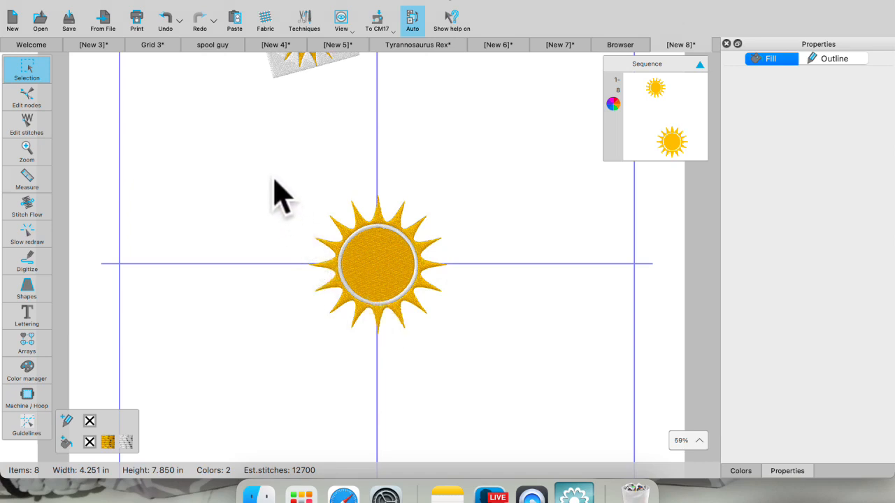
Save the large sun without its background fill as a clipart named 01 sun only, using a diagonal placement vector.
drag(211, 140, 479, 377)
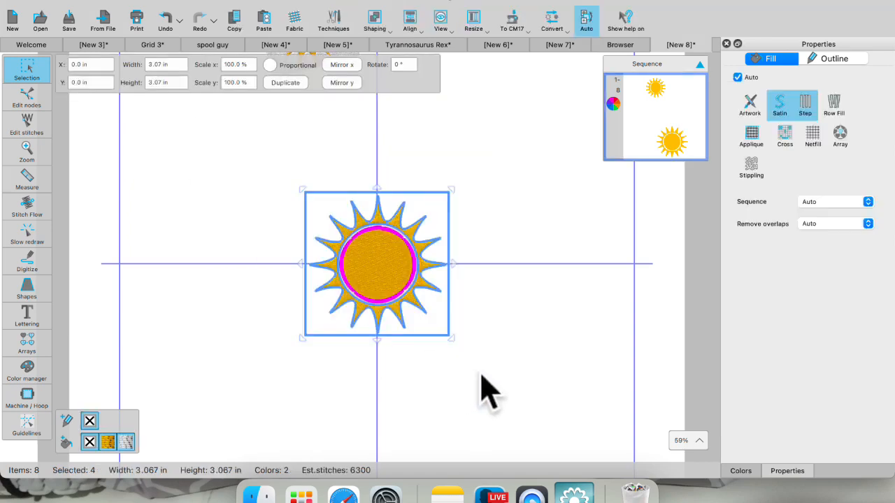
click(176, 2)
mouse_move(175, 87)
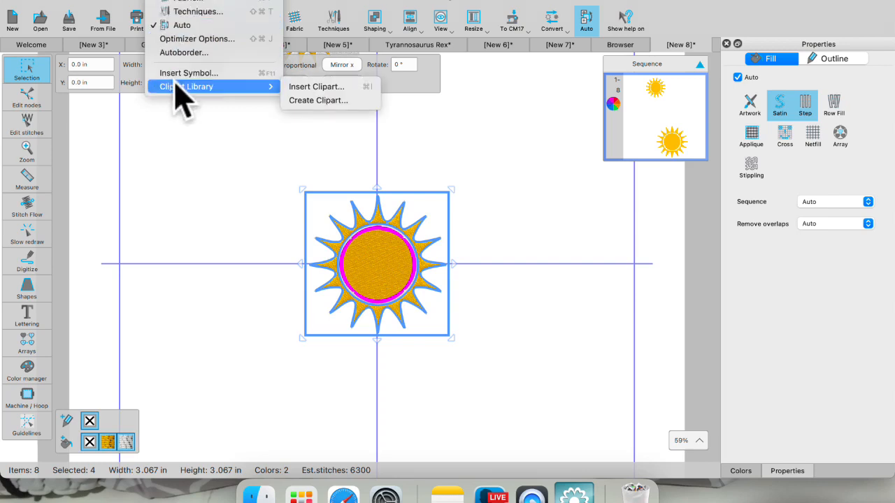
click(304, 89)
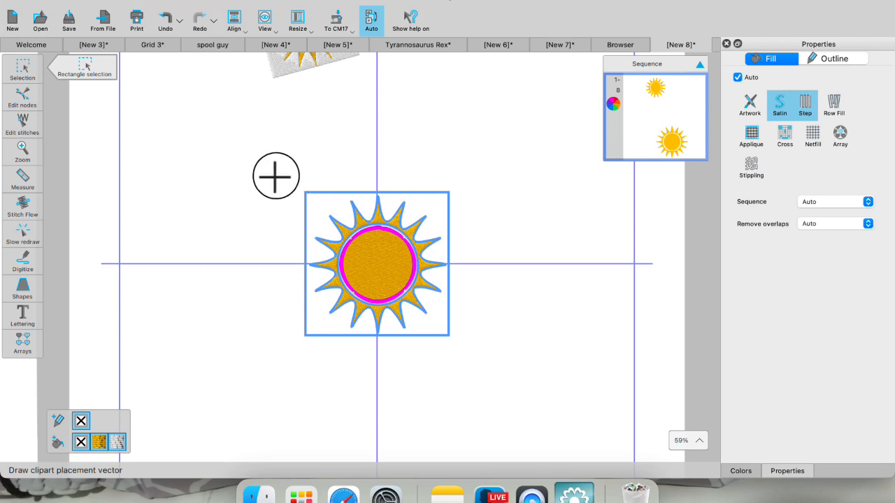
drag(277, 175, 480, 358)
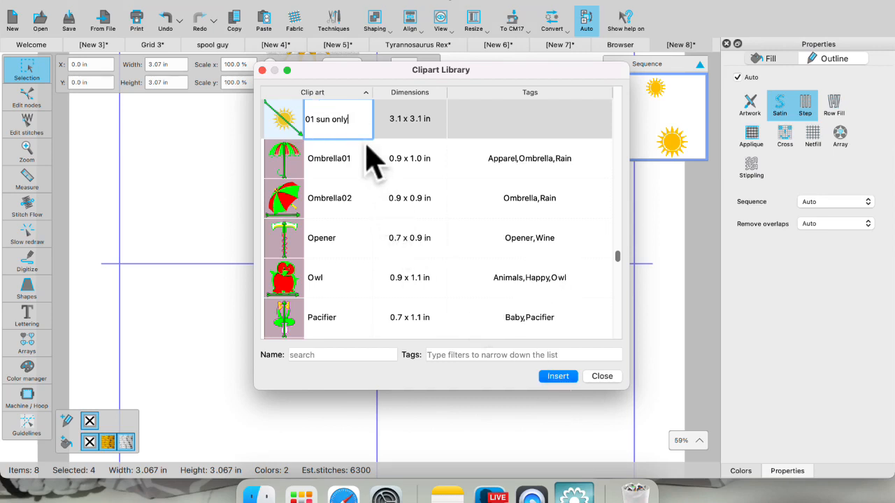
key(Return)
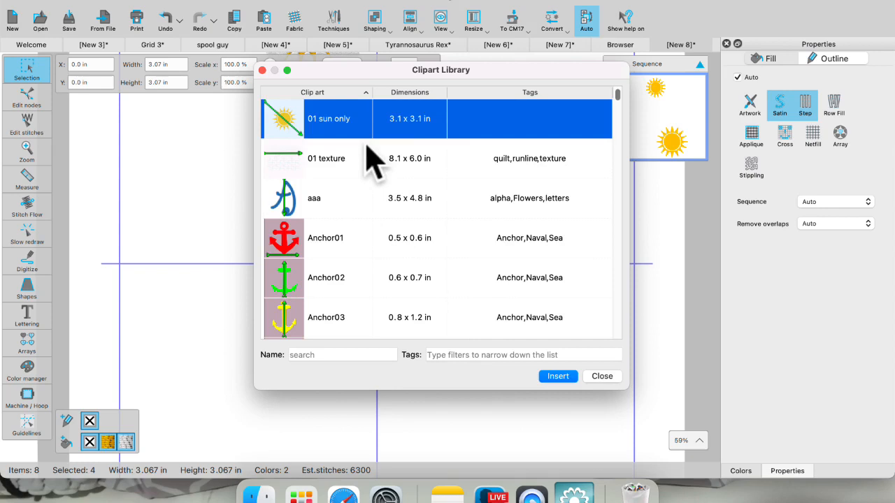
click(601, 377)
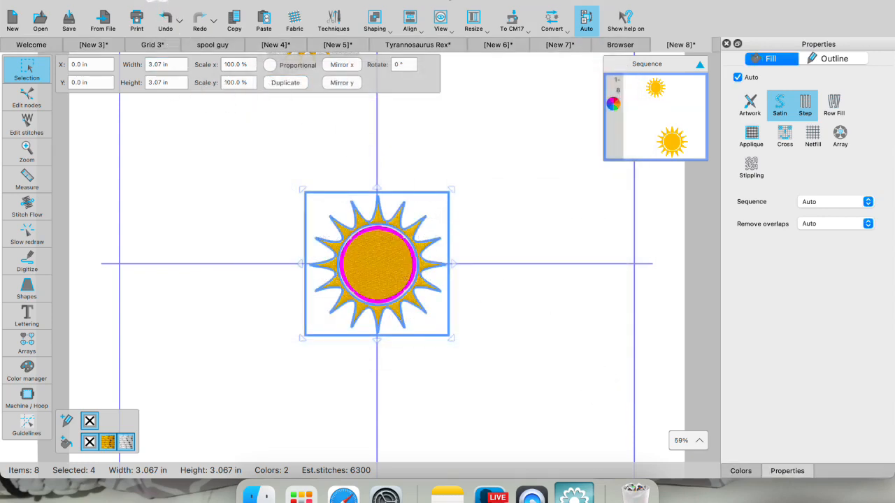
Insert the 01 sun only clipart about 1.4 in wide to the upper left of the large sun and check its stitches up close.
click(170, 3)
mouse_move(176, 87)
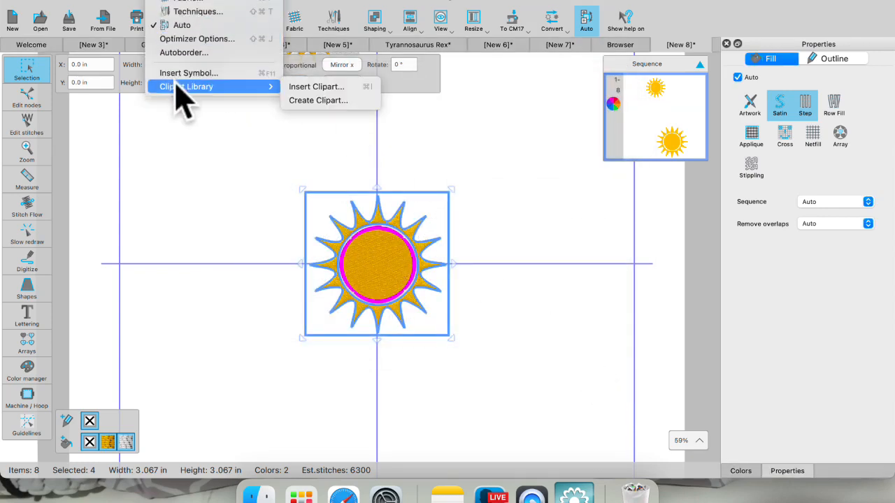
click(306, 87)
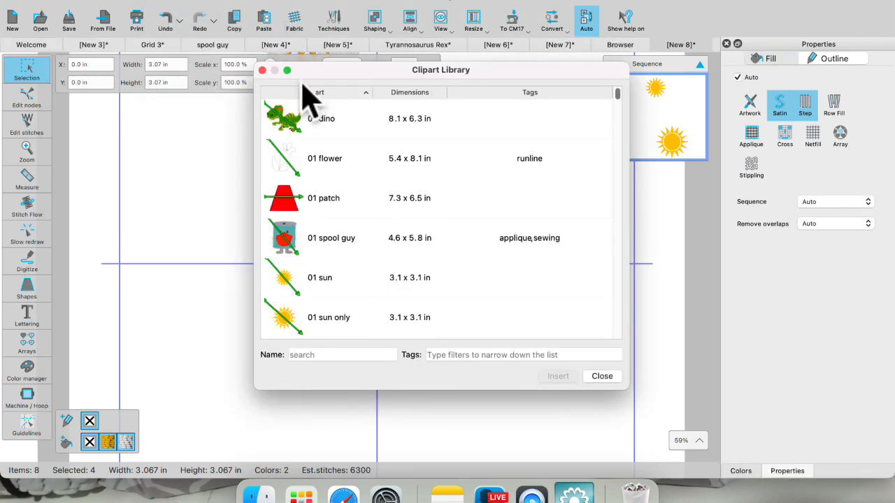
click(308, 329)
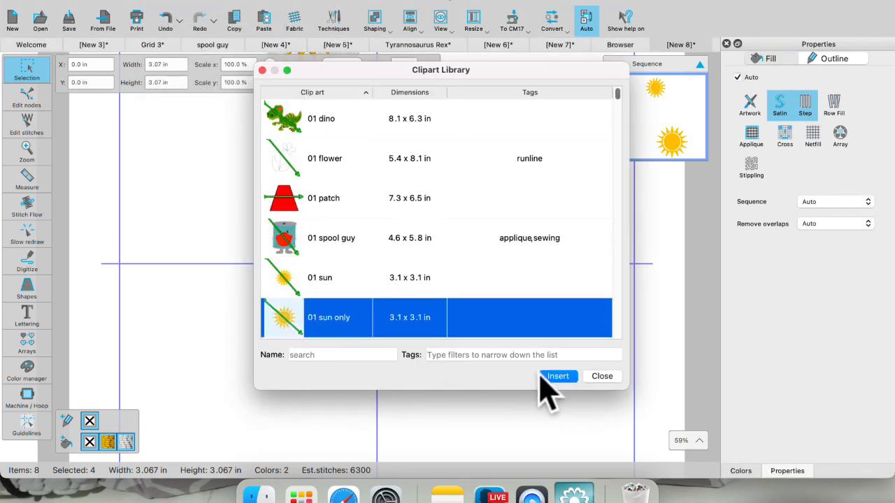
click(558, 376)
drag(154, 144, 223, 233)
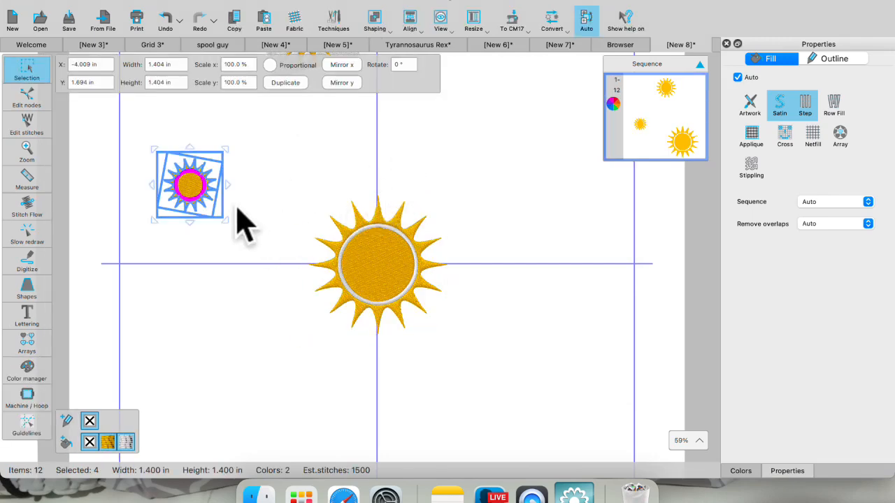
scroll(224, 207, down, 3)
scroll(216, 182, up, 3)
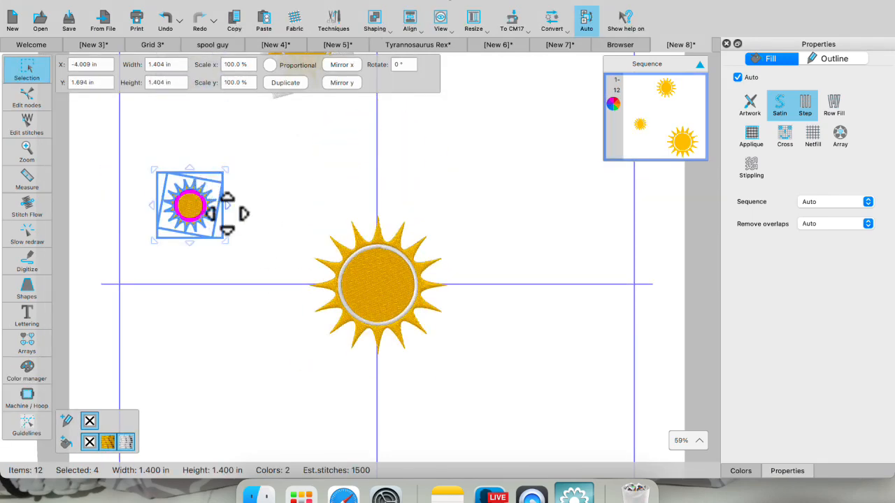
click(241, 209)
scroll(192, 214, up, 3)
scroll(193, 215, up, 4)
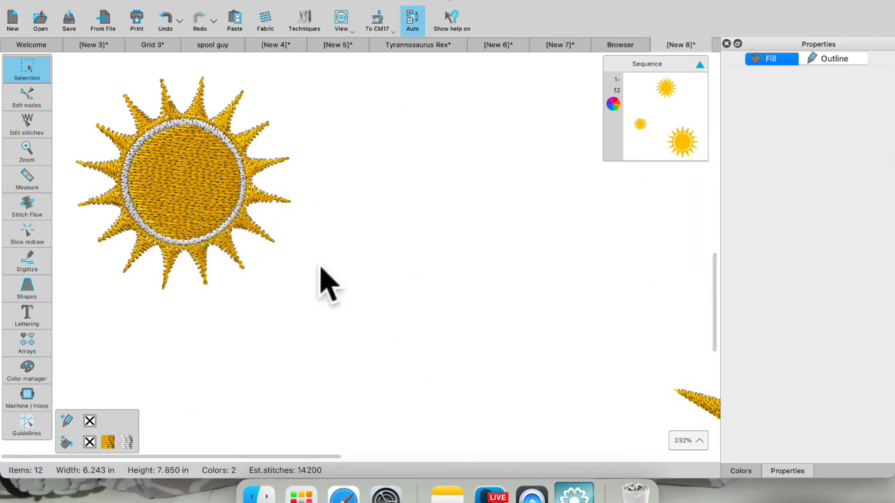
scroll(319, 266, down, 6)
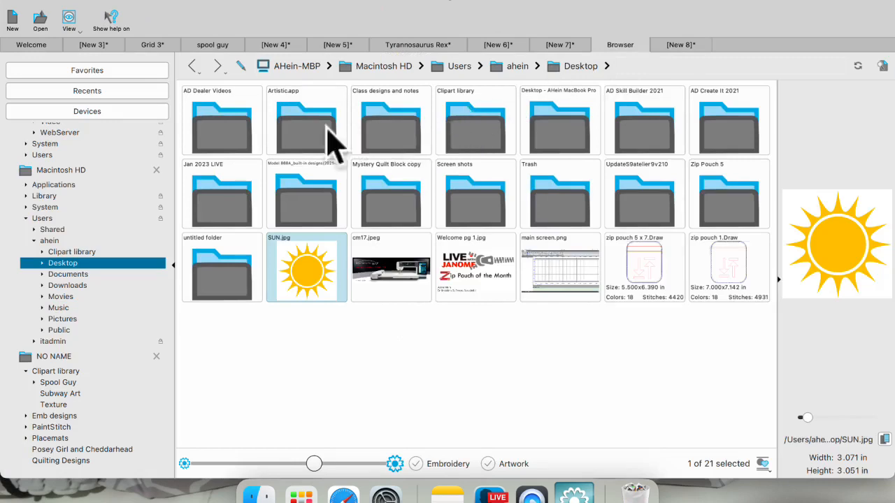
Open the Subway Art designs through the third folder in the browser's favorites and review the list of favorite folders.
click(108, 71)
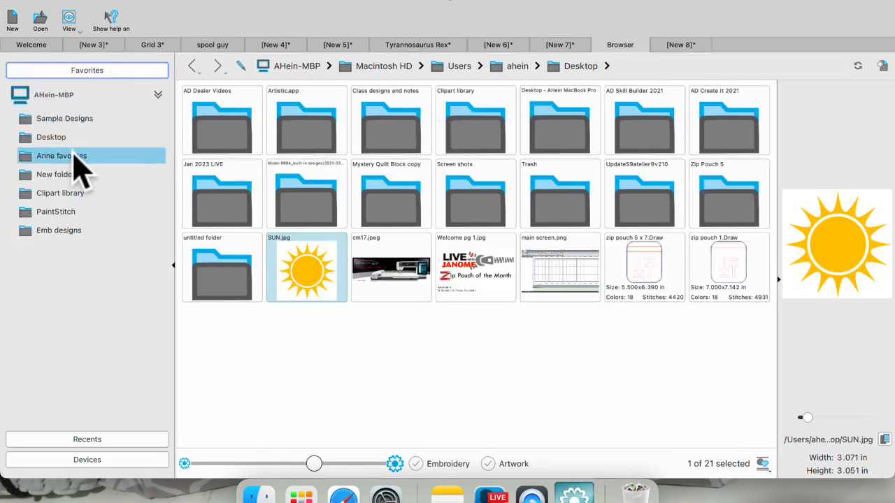
click(74, 155)
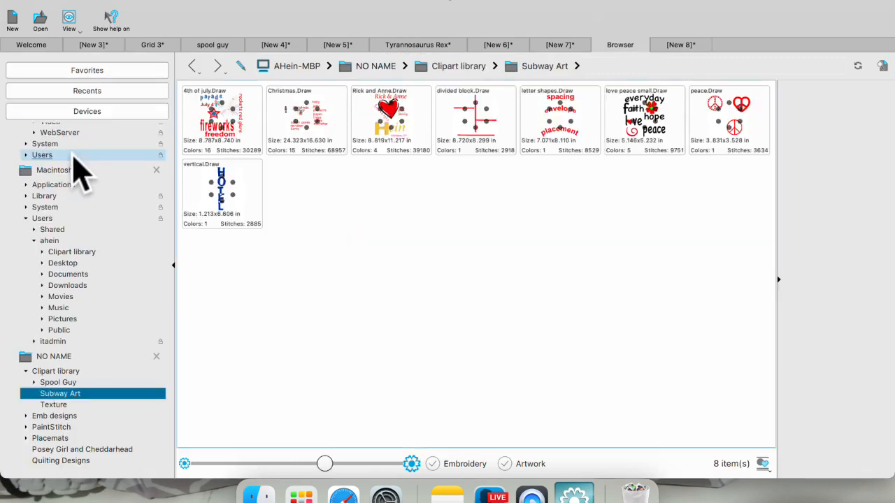
click(98, 72)
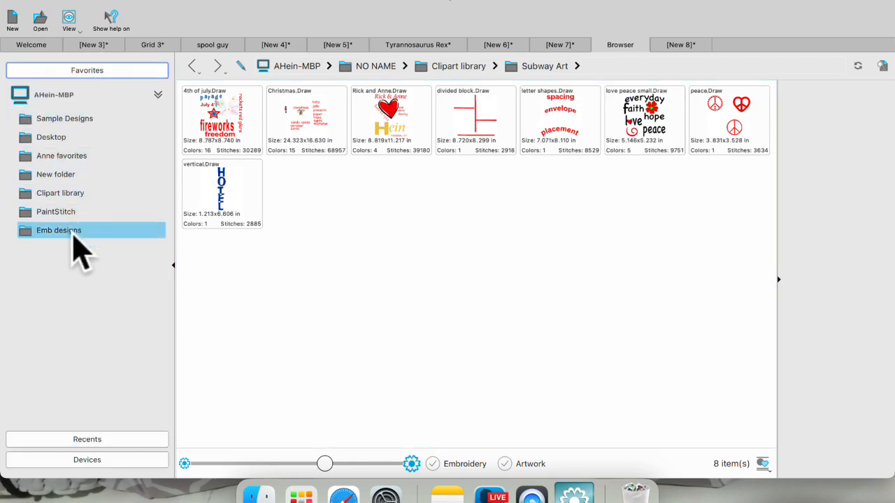
click(70, 180)
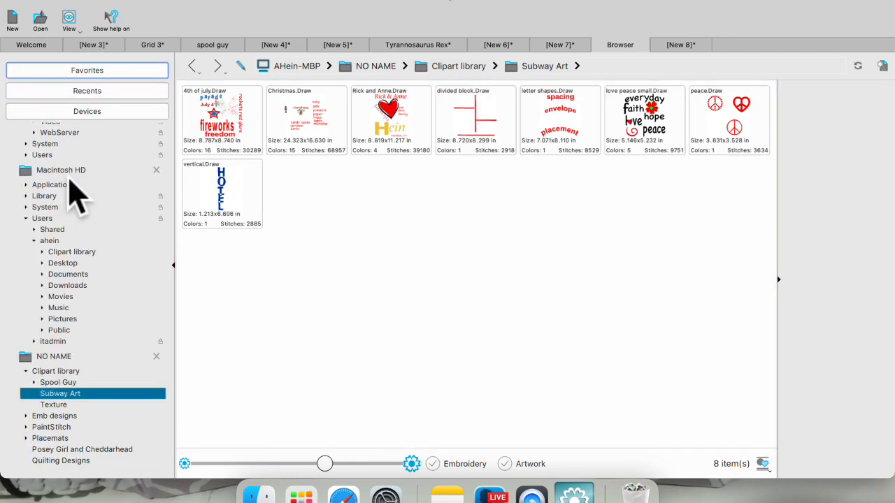
click(88, 70)
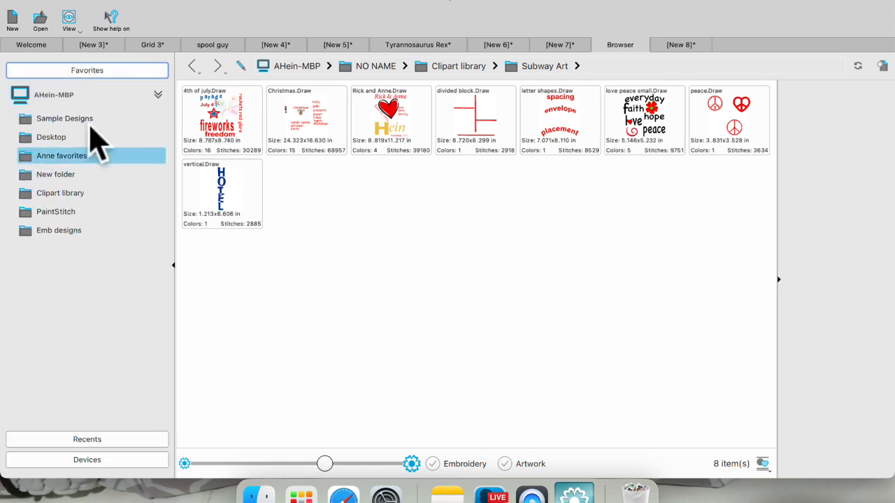
Look through the recent designs on the welcome page and open the letter design OMAGTalkA.jef.
click(35, 46)
scroll(444, 294, down, 15)
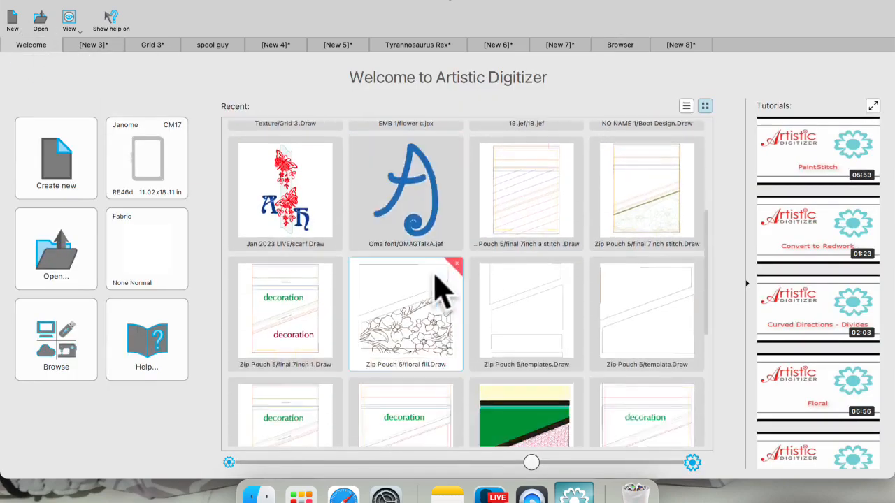
scroll(441, 290, up, 12)
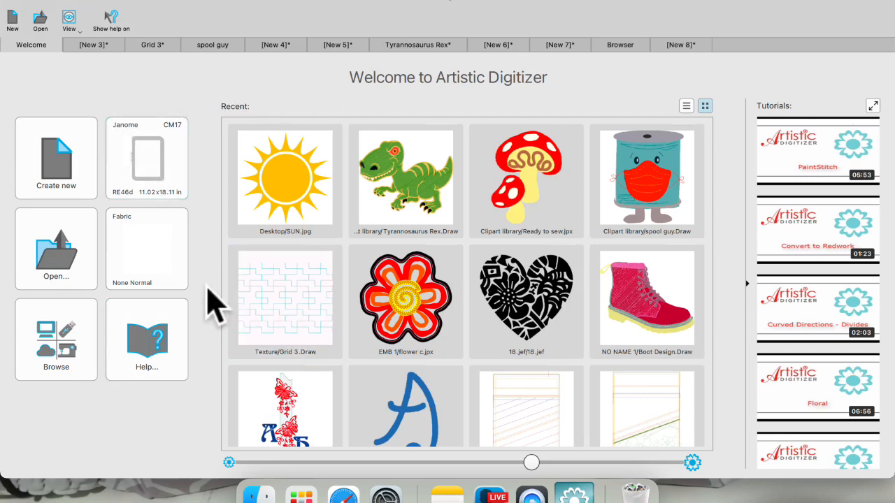
scroll(360, 385, down, 3)
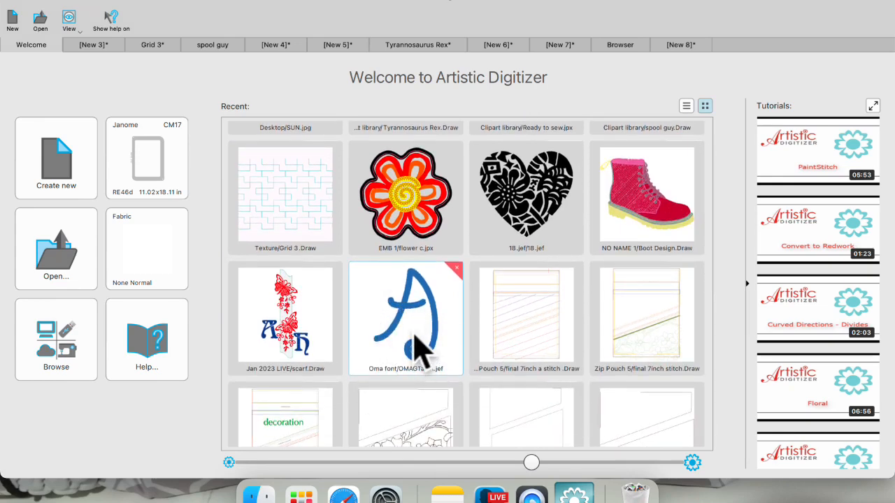
click(414, 344)
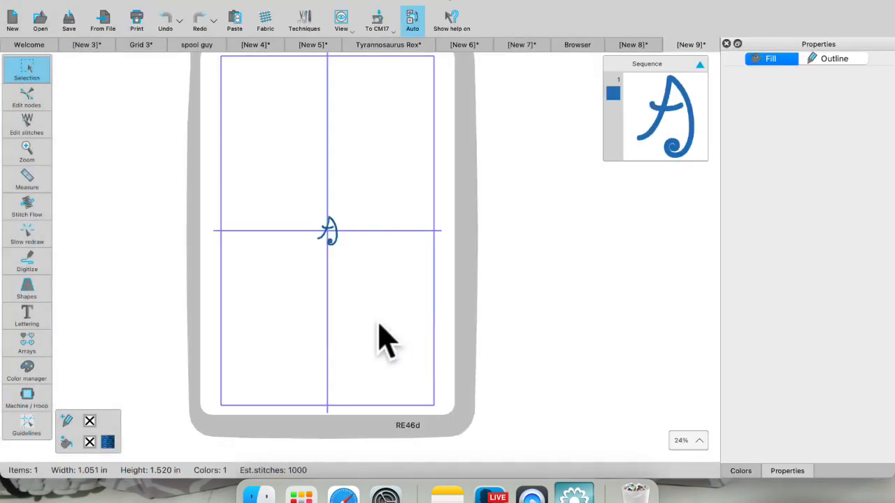
Convert the blue letter A from raw stitches to curves and view its stitches up close.
scroll(358, 280, up, 3)
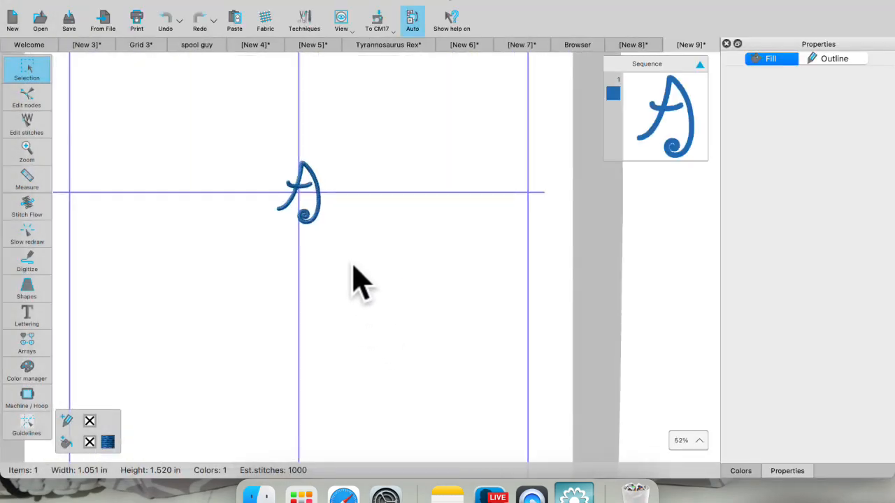
drag(244, 137, 358, 281)
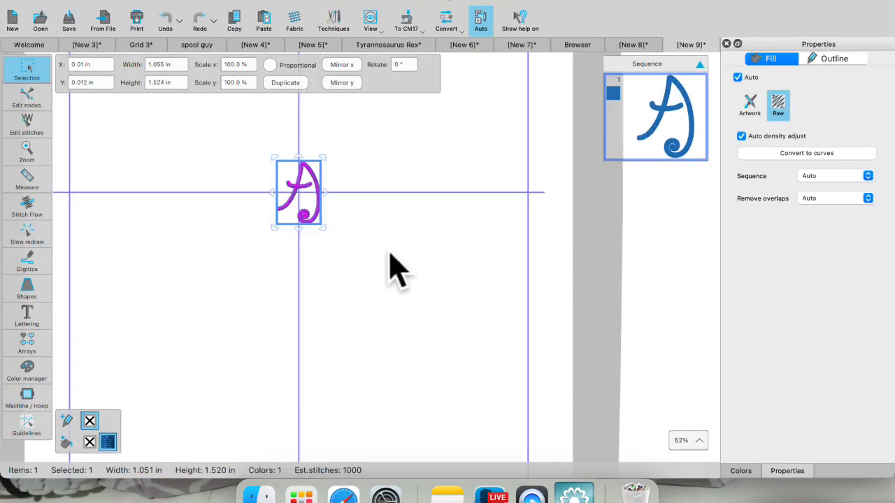
click(836, 154)
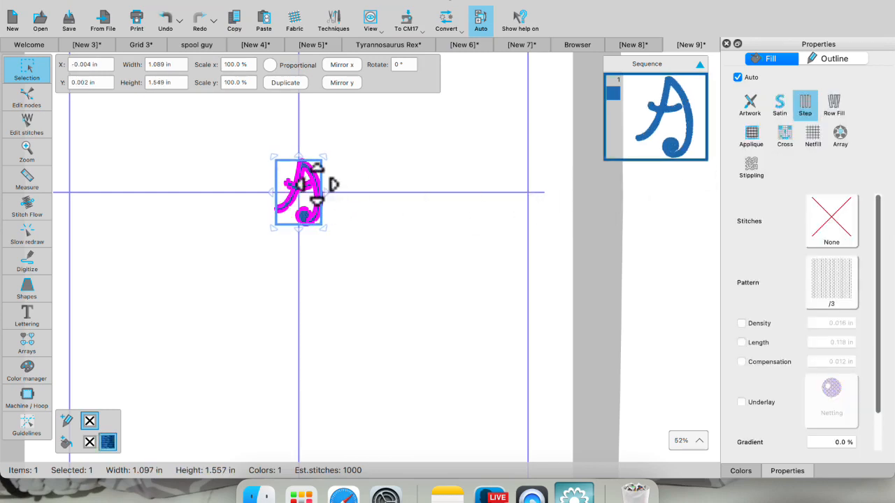
scroll(329, 184, up, 5)
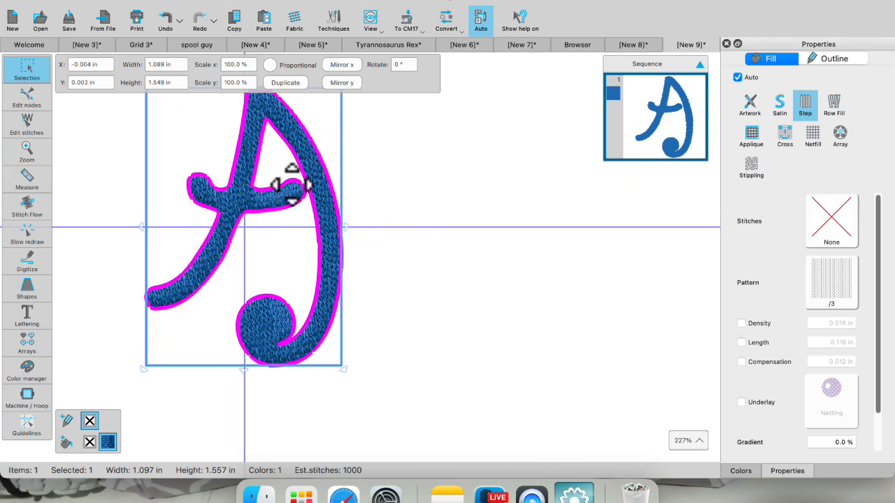
click(397, 216)
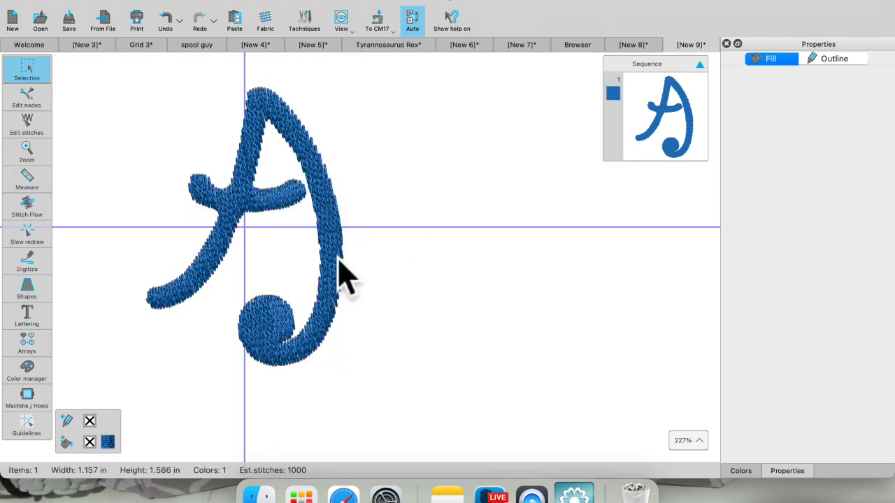
Change the letter A's fill to Satin and inspect the resulting stitches.
click(322, 301)
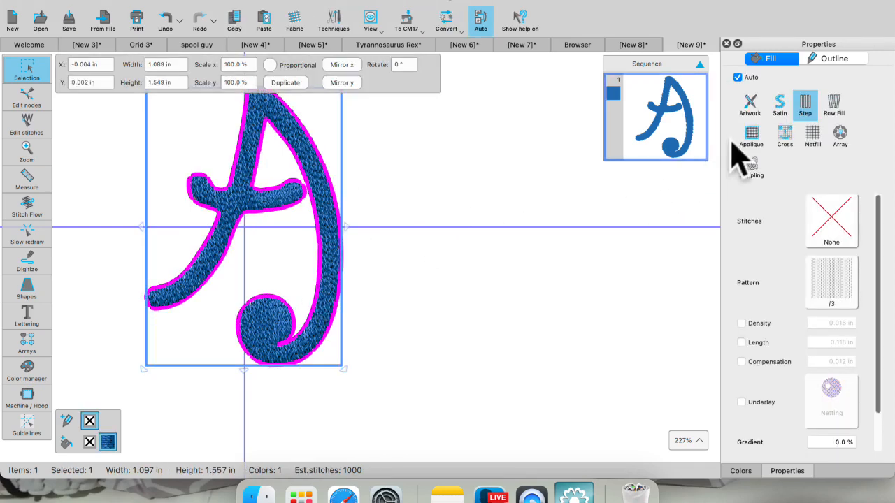
click(780, 105)
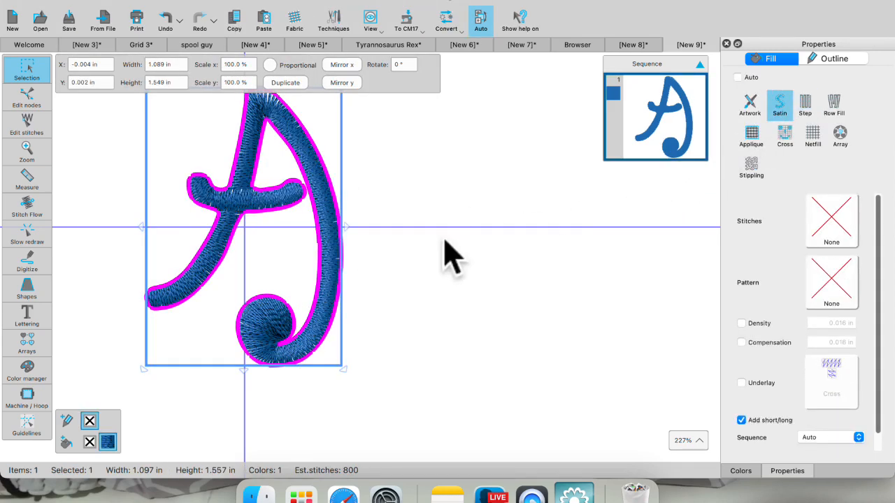
click(420, 294)
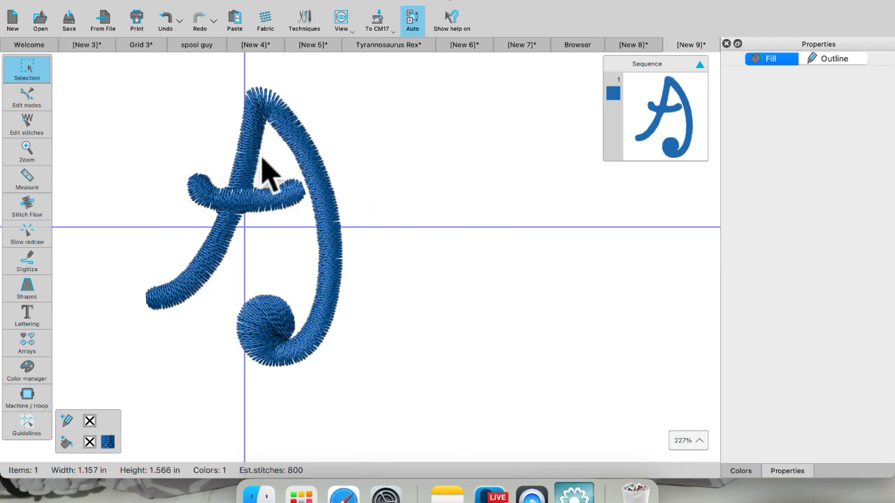
click(280, 350)
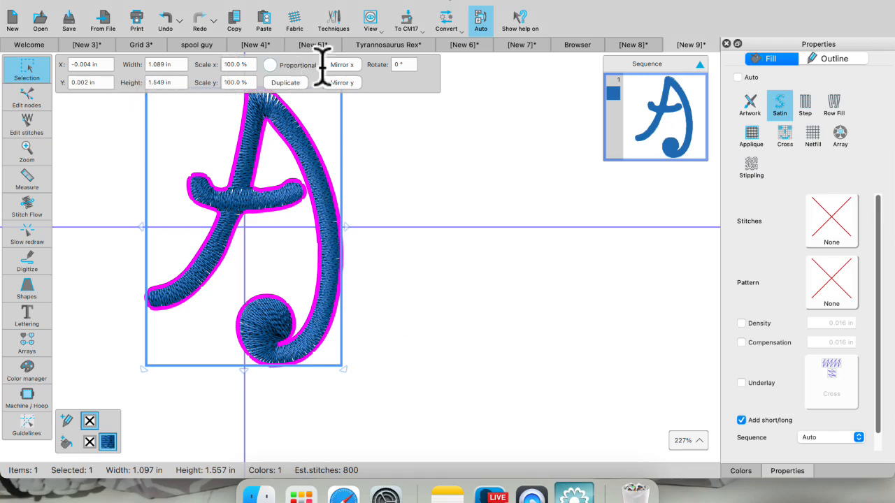
Return to the file browser and show the top-level contents of the NO NAME drive that holds the Subway Art folder.
click(585, 47)
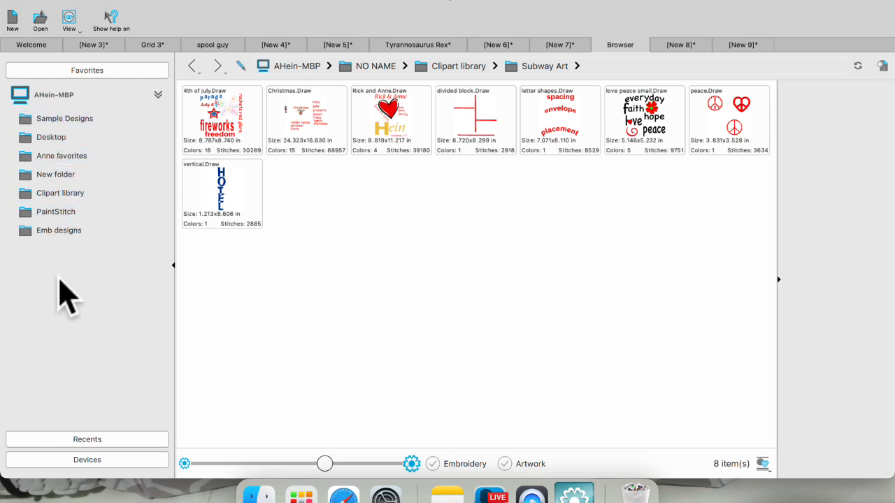
click(87, 460)
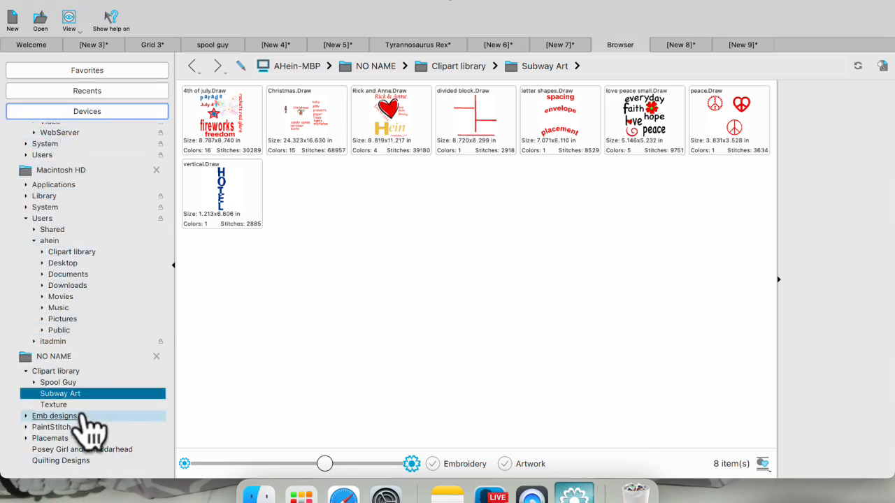
scroll(96, 223, down, 1)
scroll(98, 227, up, 3)
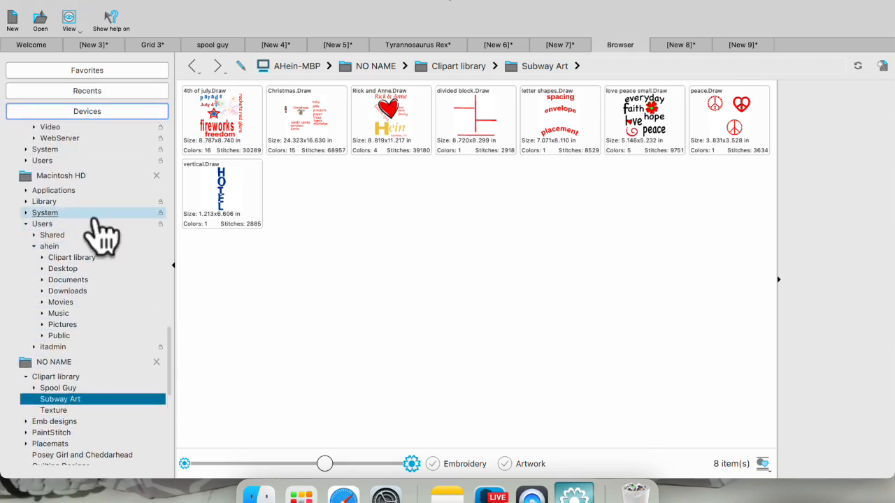
scroll(98, 234, up, 2)
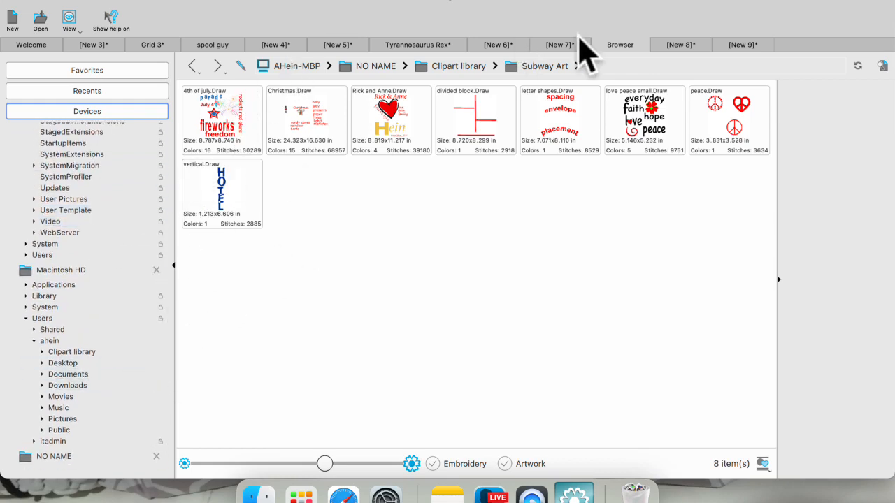
click(380, 70)
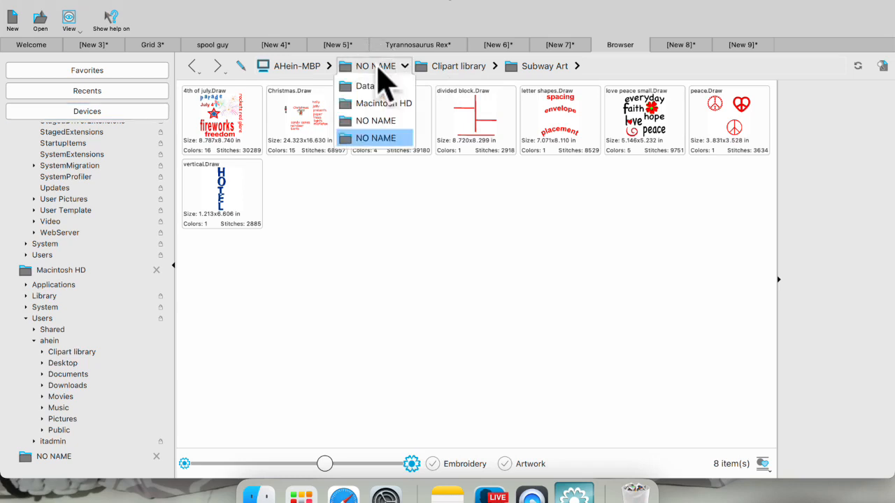
click(376, 139)
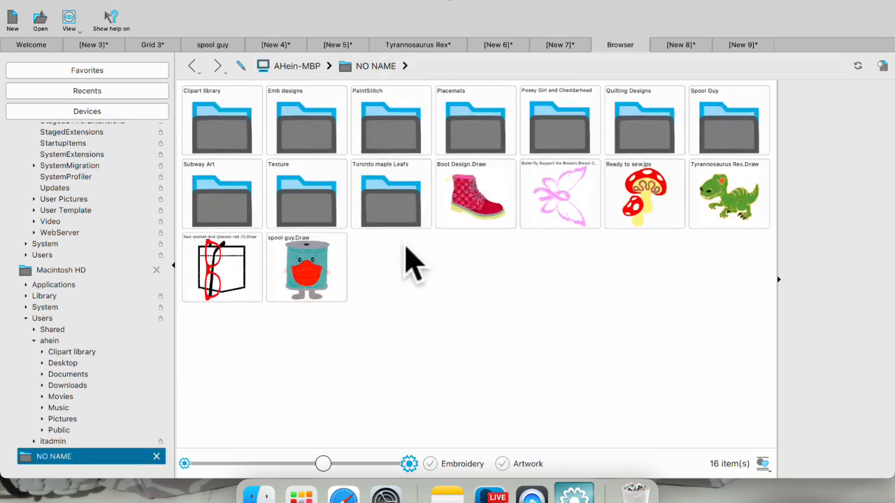
Add the Texture folder on the NO NAME drive to the favorites and open it from the favorites list.
click(310, 208)
right_click(314, 209)
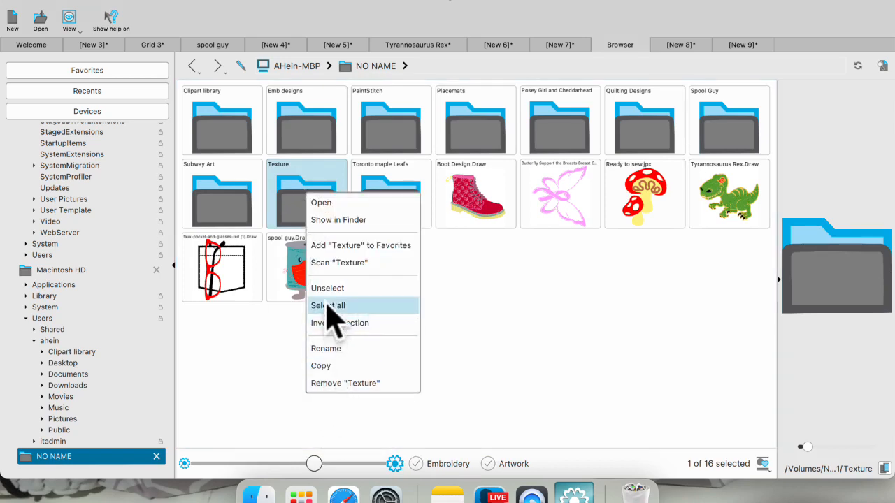
click(351, 250)
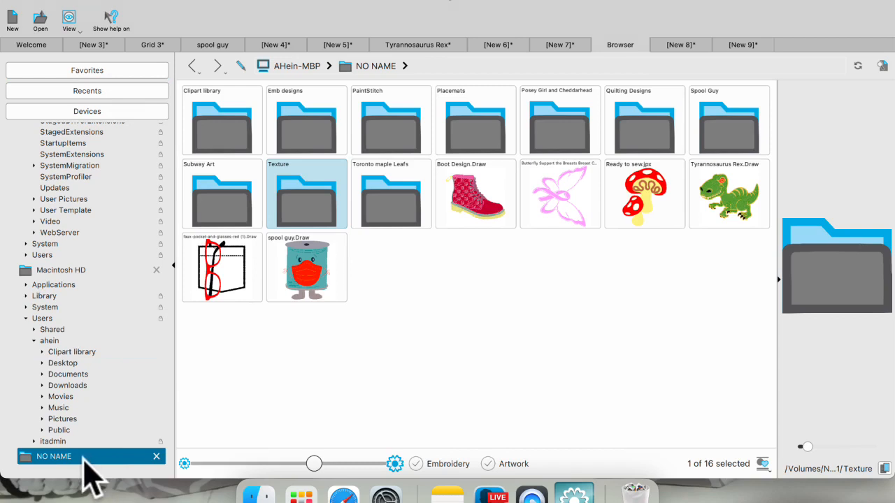
click(104, 71)
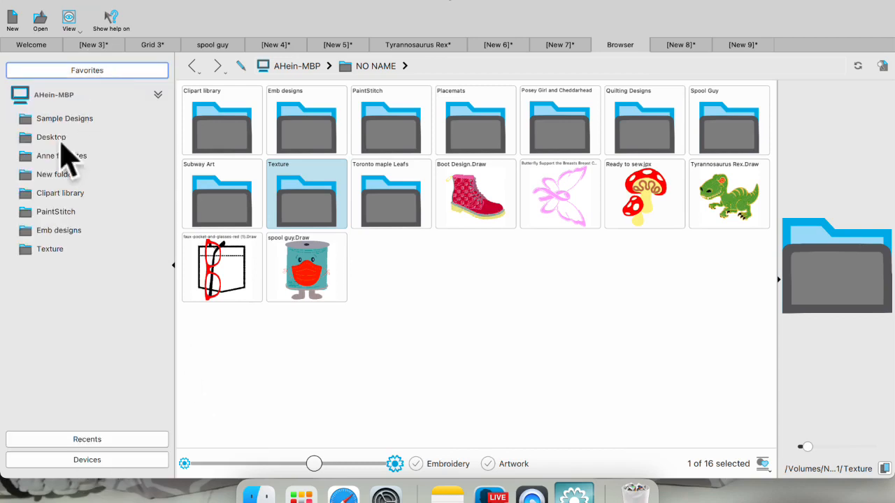
click(51, 250)
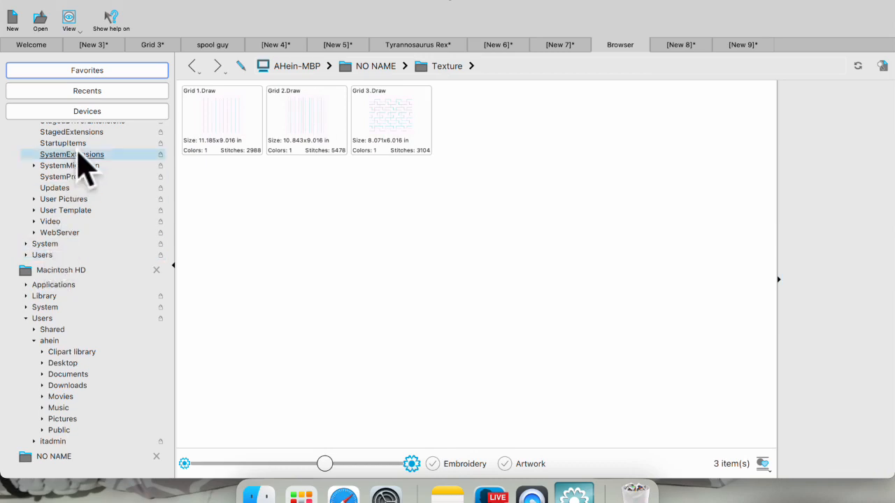
Check the option for removing the Texture folder from the favorites, keeping it in the list.
click(75, 70)
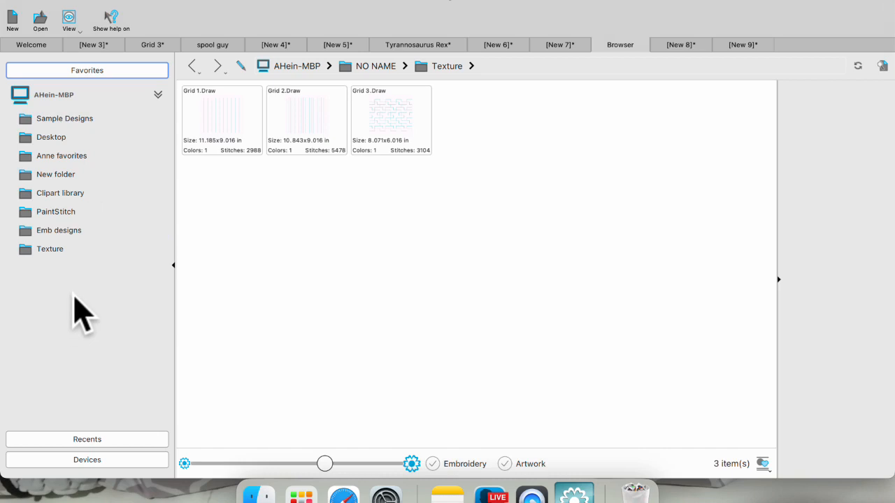
right_click(60, 251)
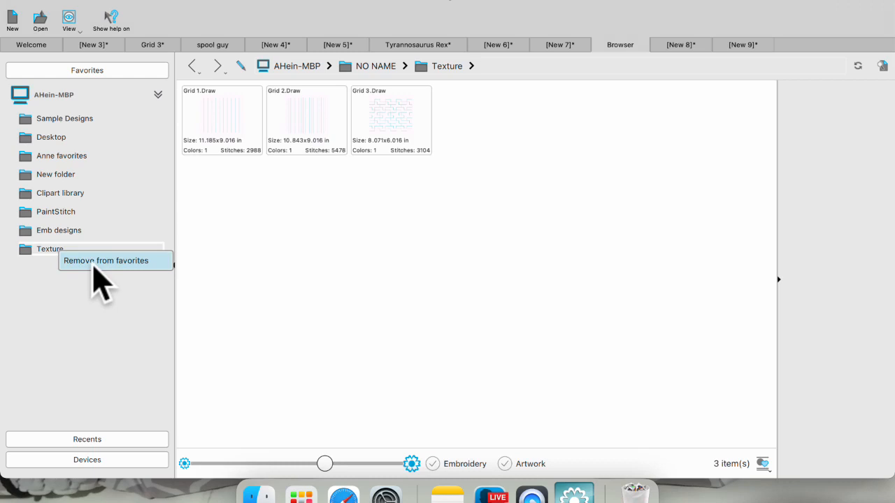
click(88, 460)
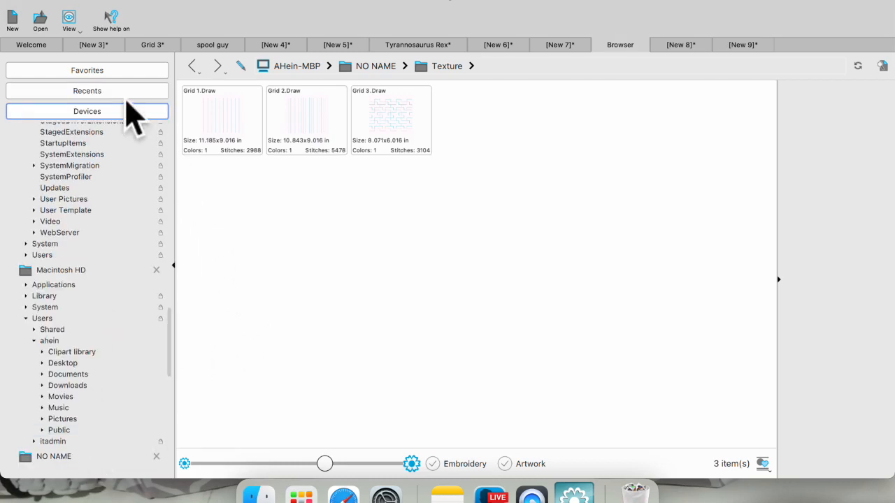
click(108, 71)
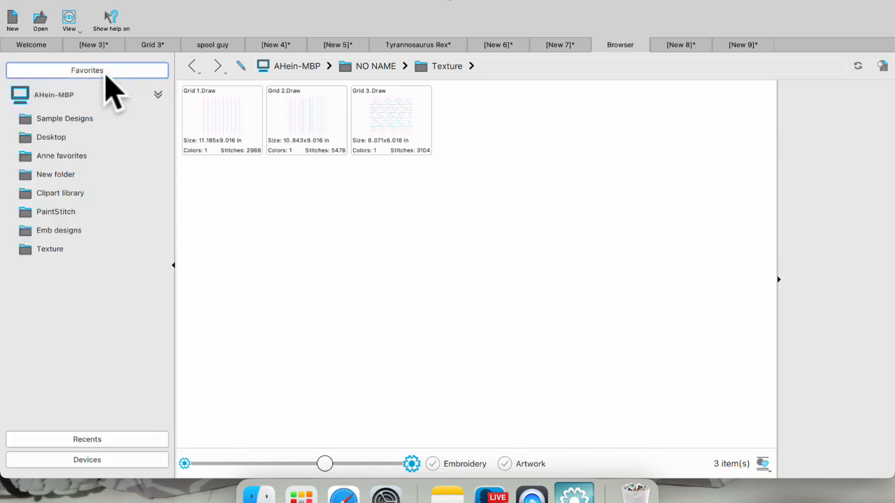
Go back to the welcome page to view the recent designs.
click(29, 46)
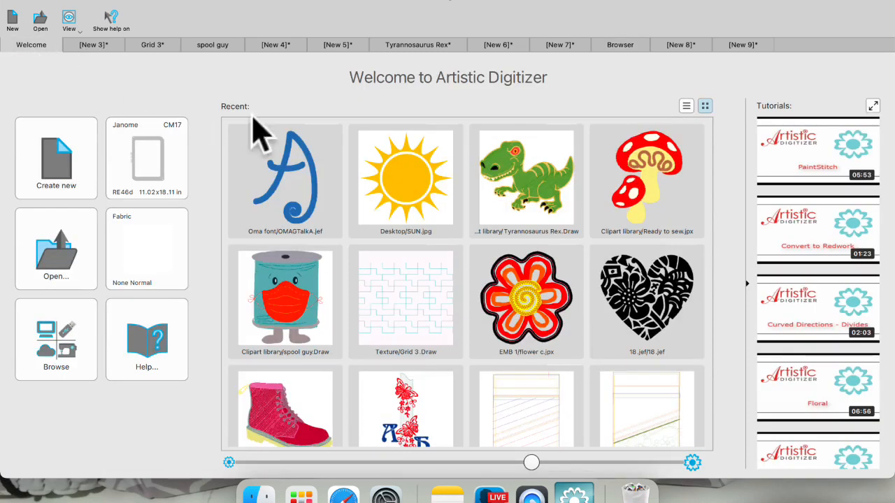
drag(770, 0, 320, 12)
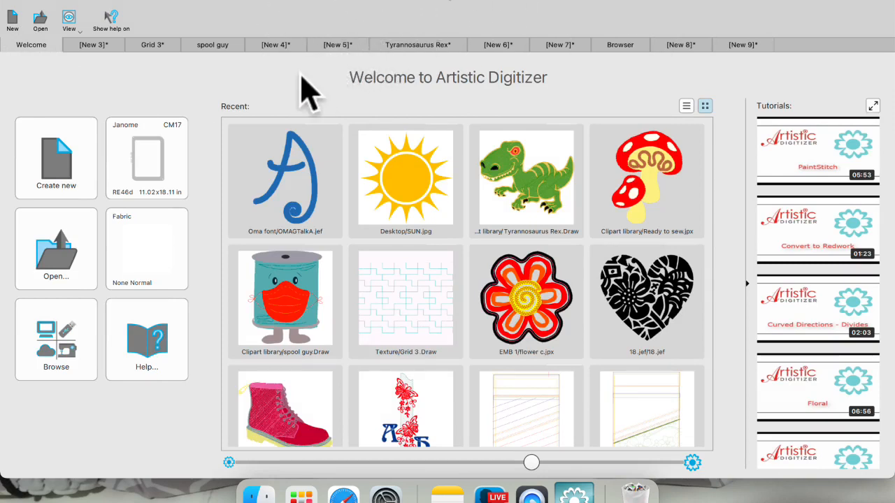
click(336, 33)
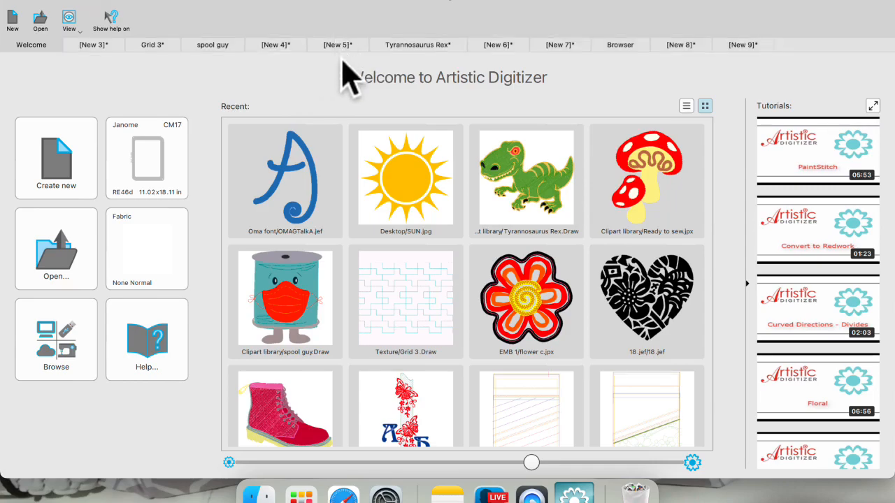